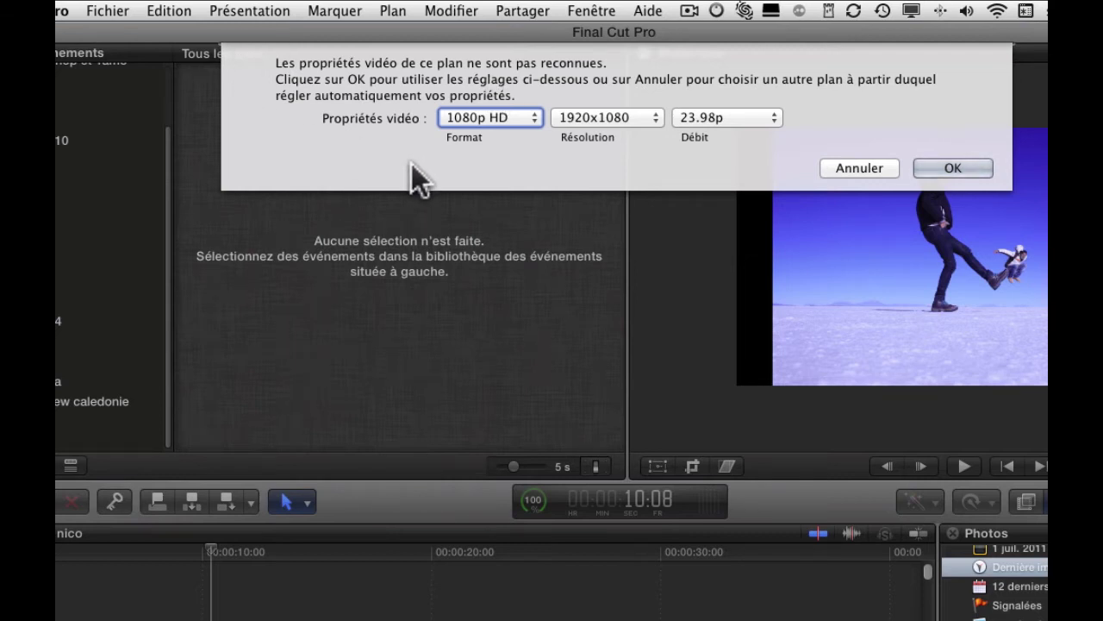
Set the project's video properties to 1080i HD, 1920x1080 at 25i and accept them
click(532, 115)
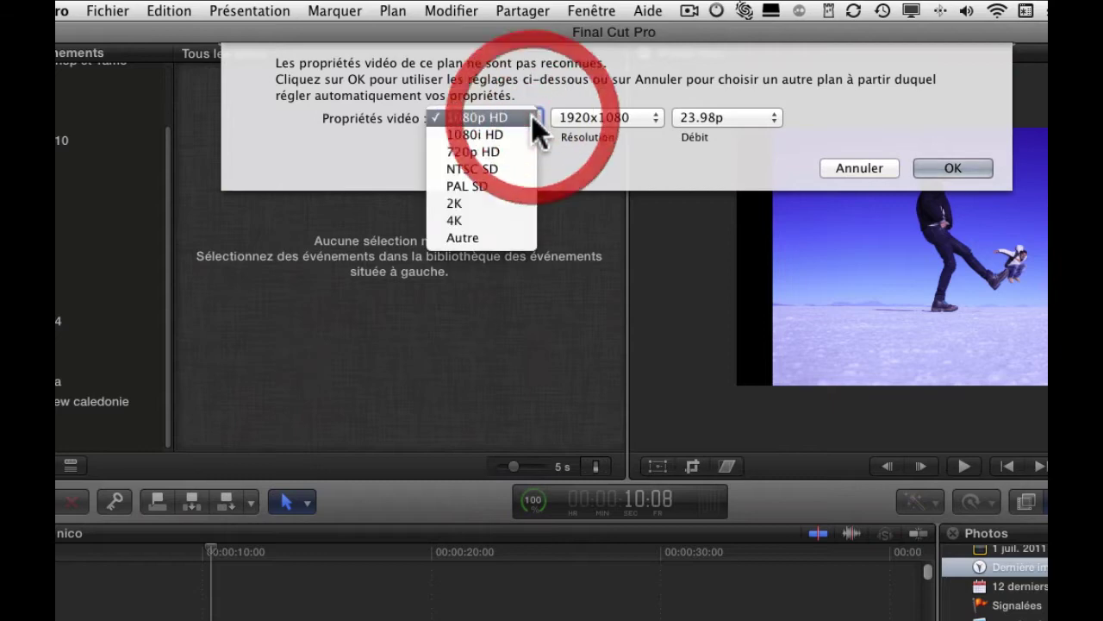
click(452, 132)
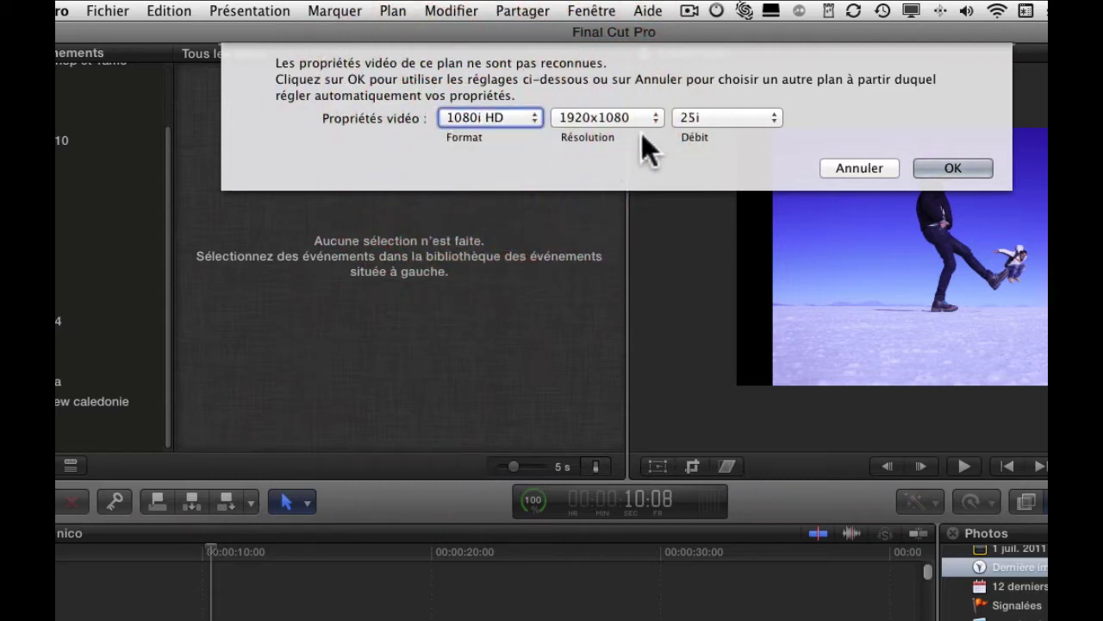
click(953, 167)
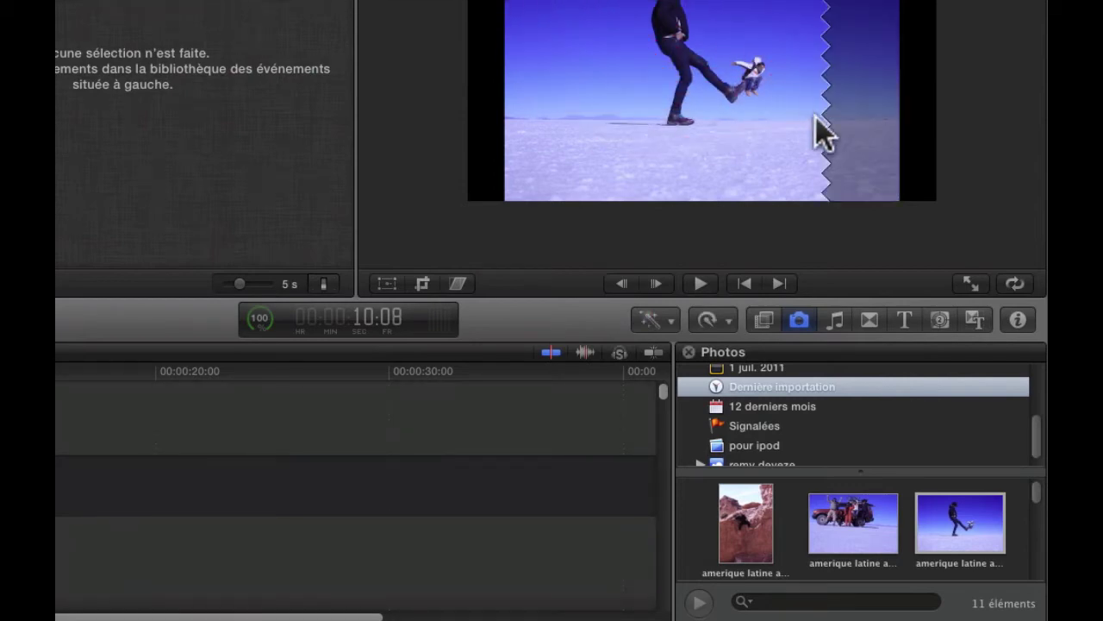
Append the photo of the person in the dark hooded jacket and the photo of people on the steps to the timeline
scroll(837, 564, down, 3)
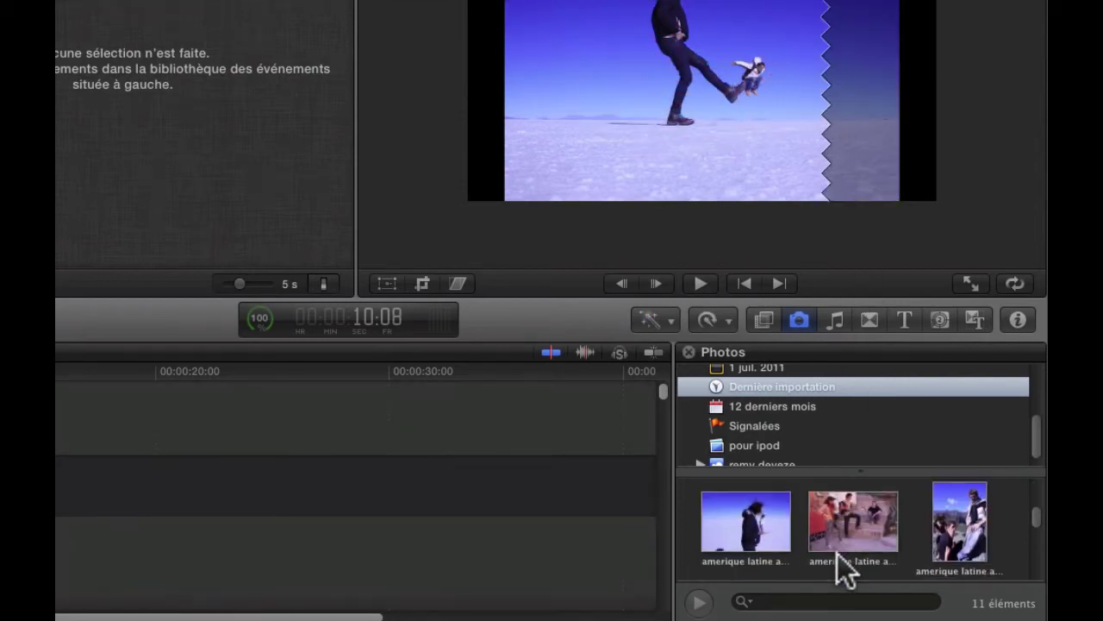
drag(764, 530, 186, 489)
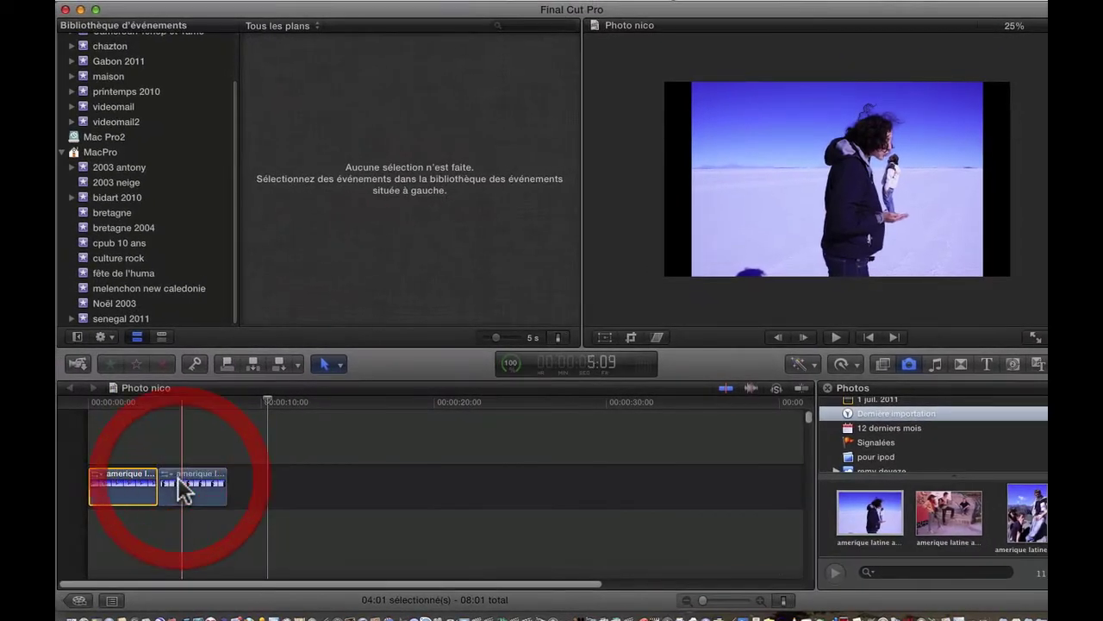
drag(949, 510, 243, 472)
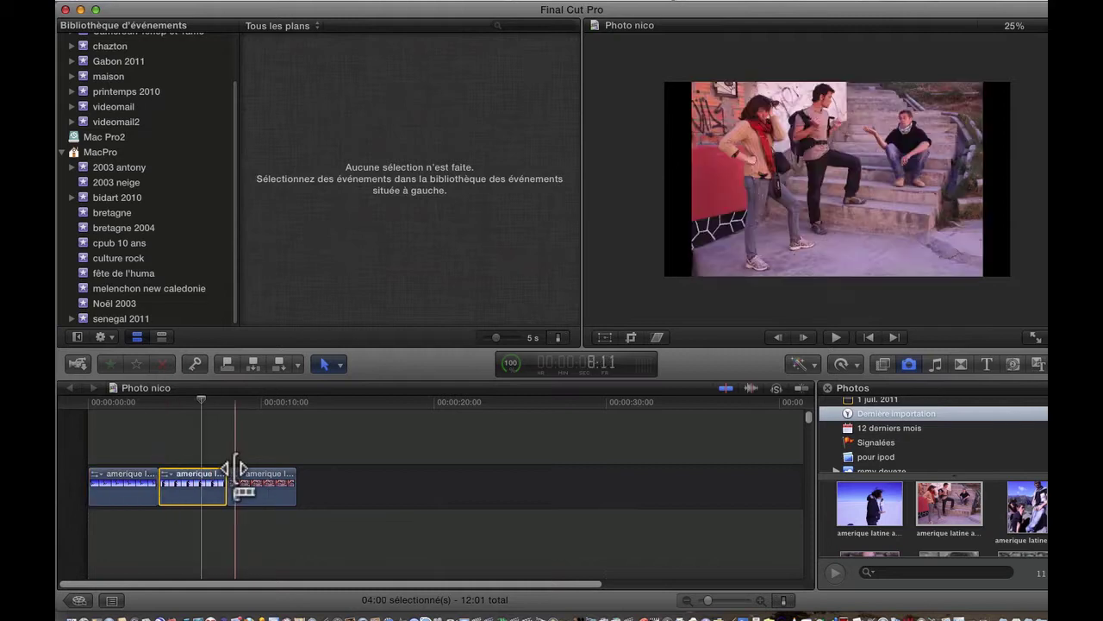
Select the second photo in the timeline and bring up its Adaptation spatiale settings in the inspector
click(201, 487)
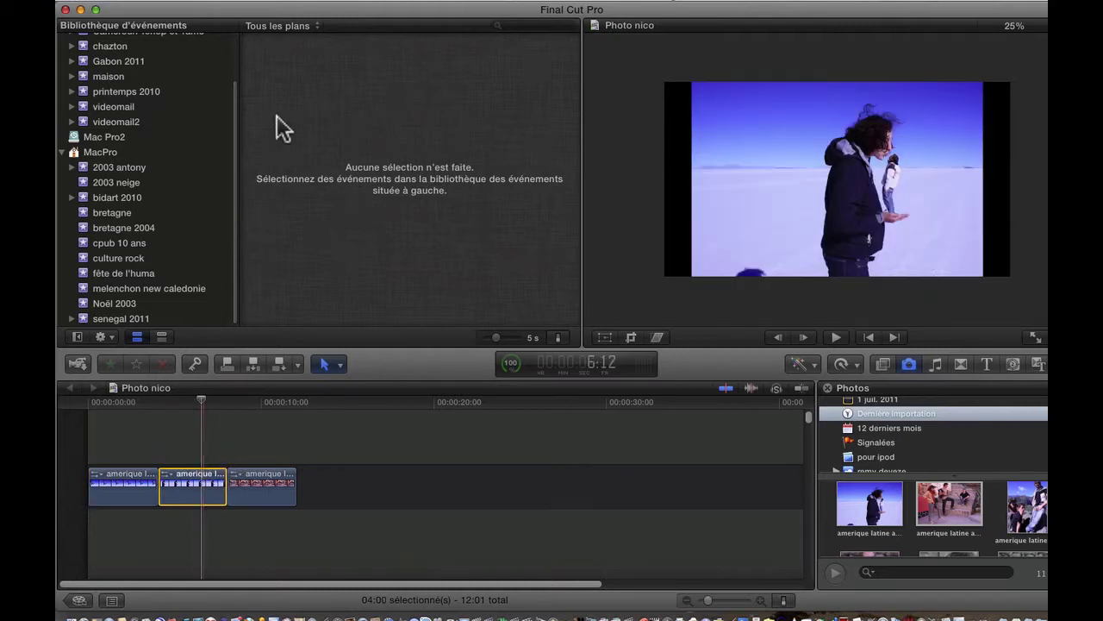
click(188, 492)
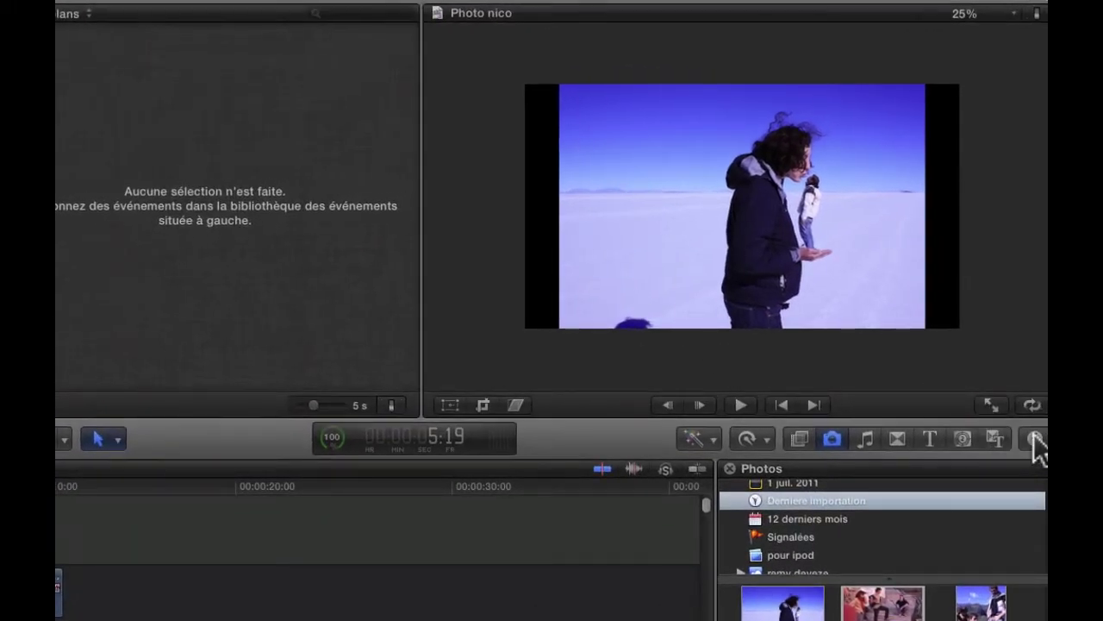
click(1035, 439)
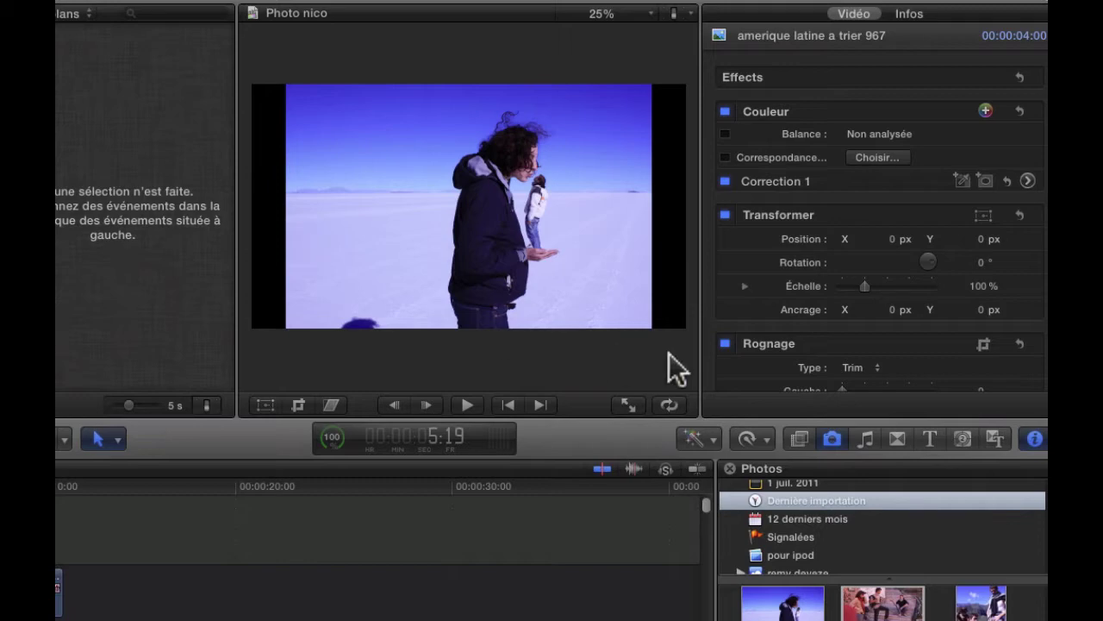
scroll(1006, 320, down, 10)
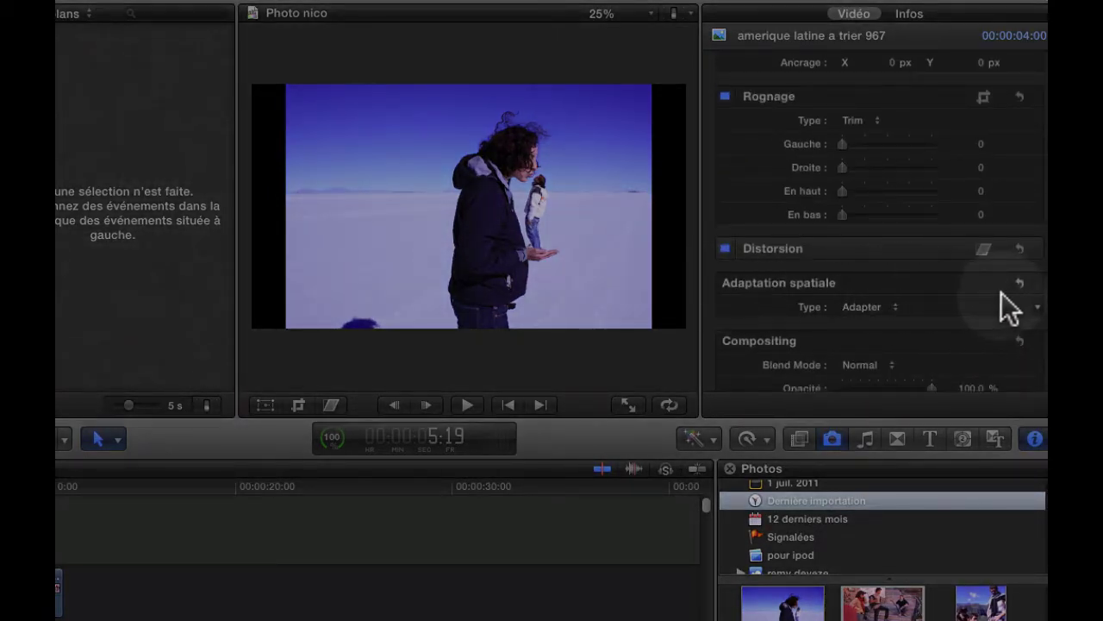
Try the Remplir and Aucun types of Adaptation spatiale on the second photo, and return it to Adapter
click(893, 309)
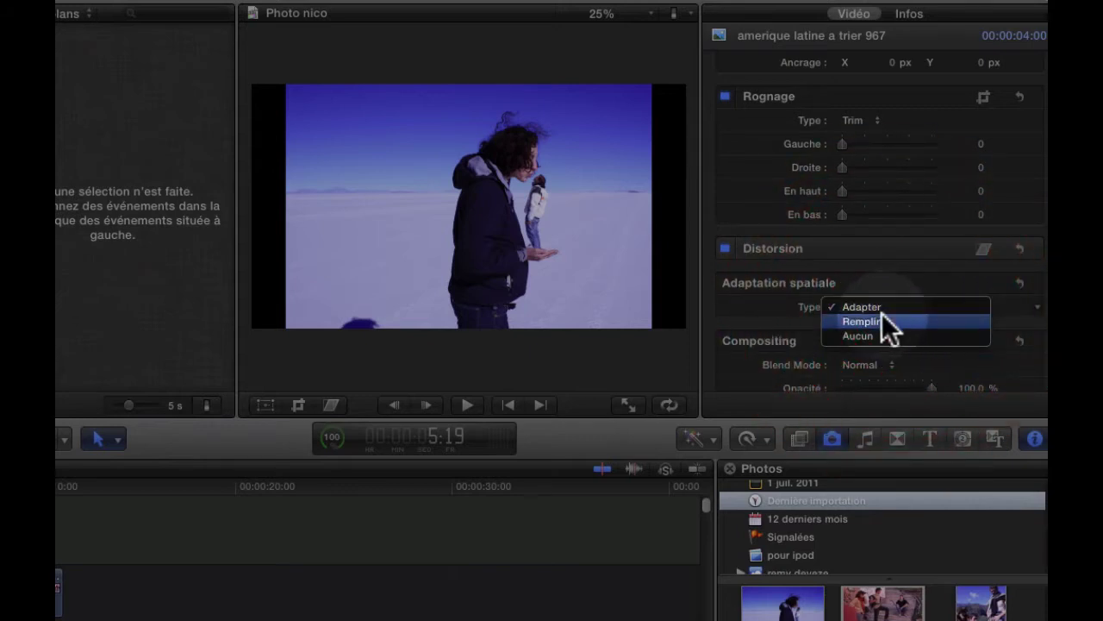
click(882, 316)
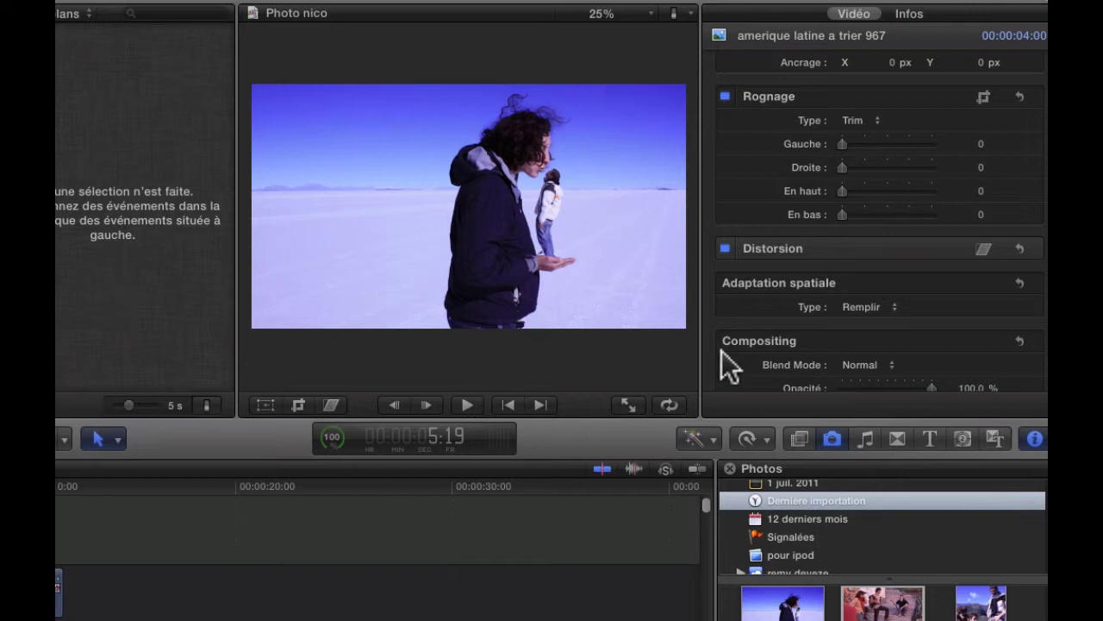
click(874, 306)
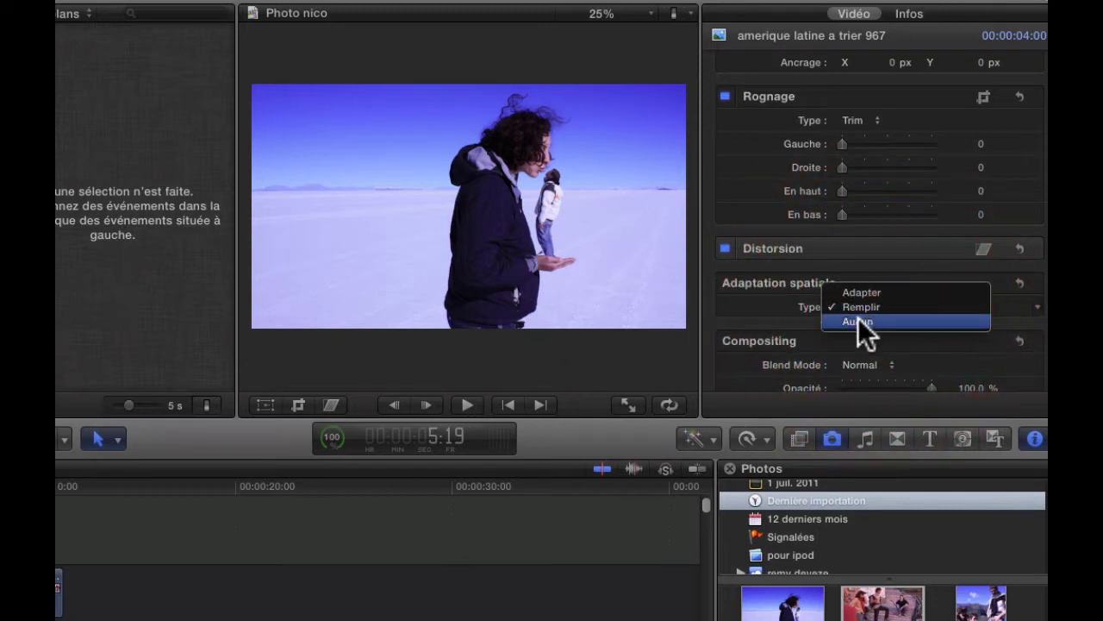
click(856, 320)
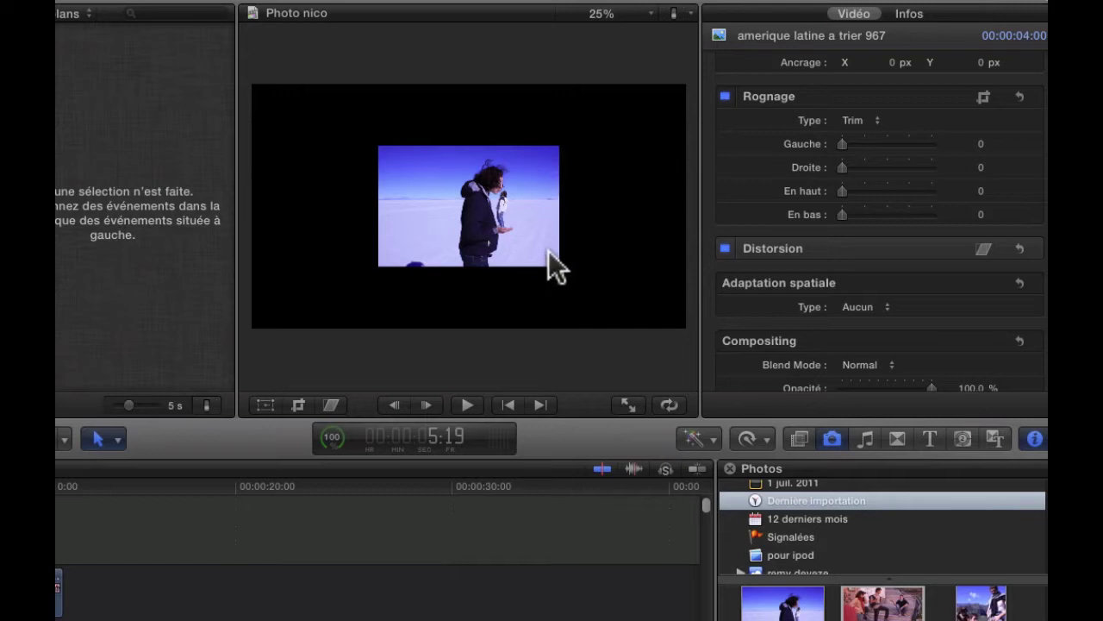
click(875, 307)
click(865, 280)
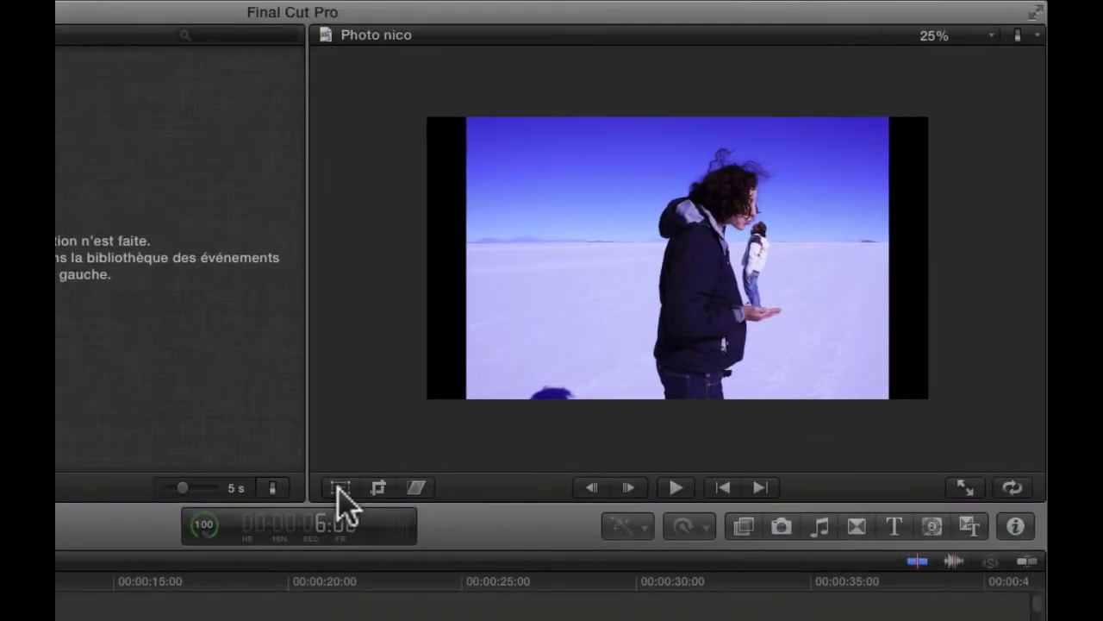
Preview the crop and distort controls on the second photo, return to the Transform controls and show its inspector settings
click(341, 488)
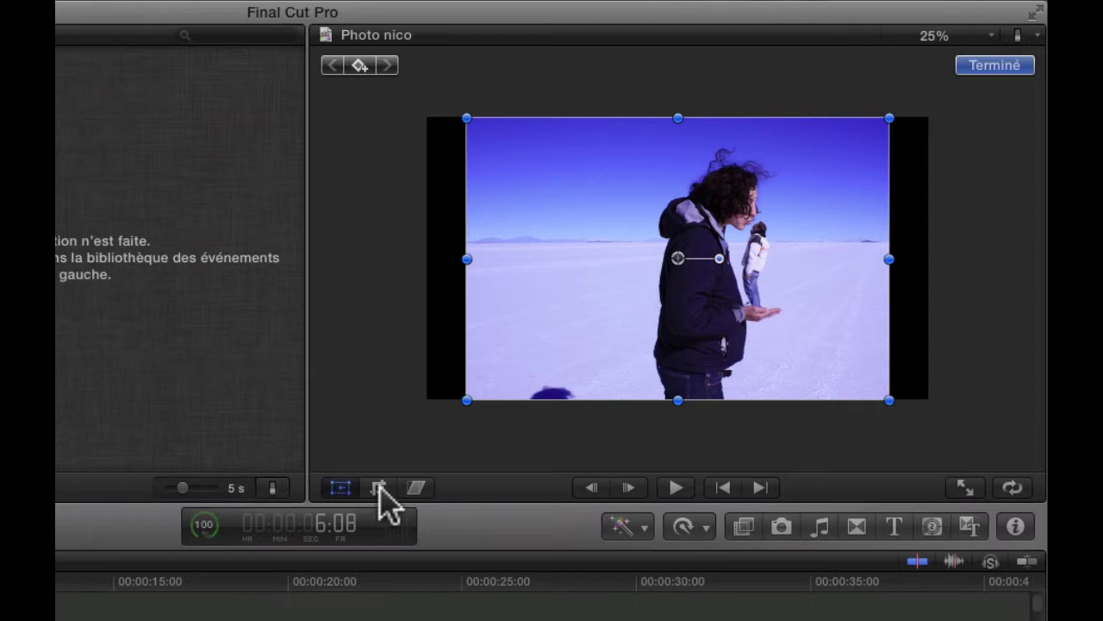
click(379, 488)
click(415, 487)
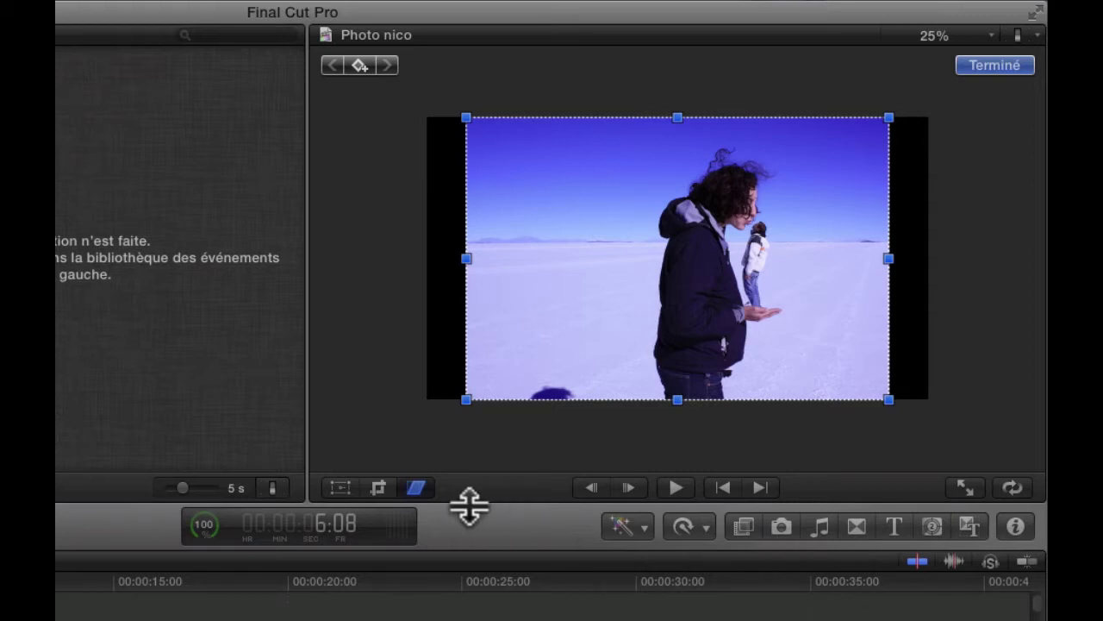
click(340, 488)
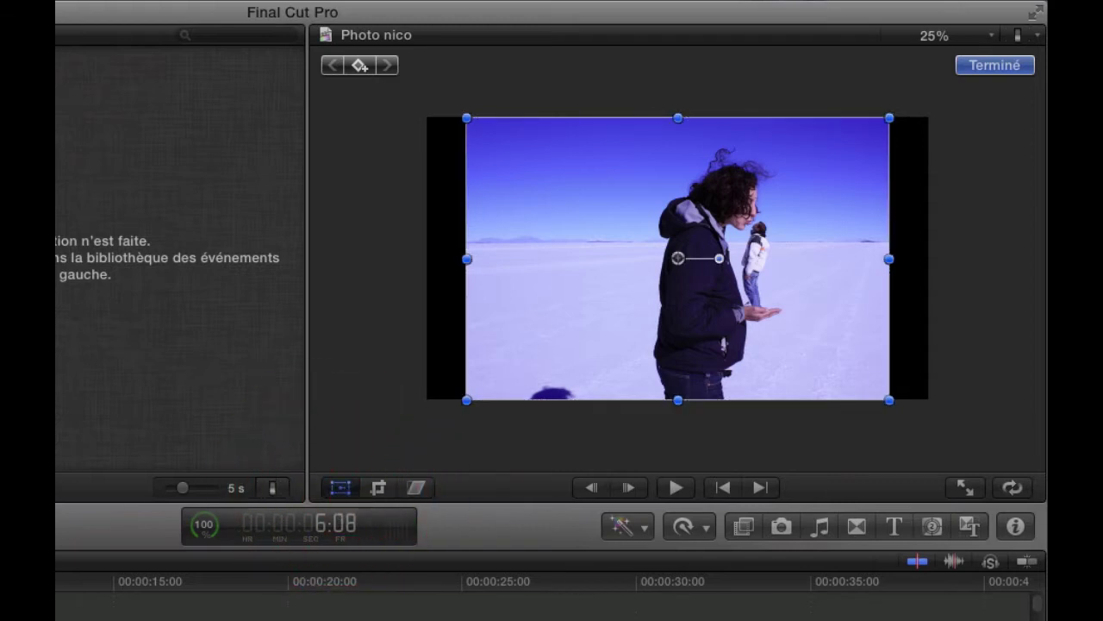
click(1015, 526)
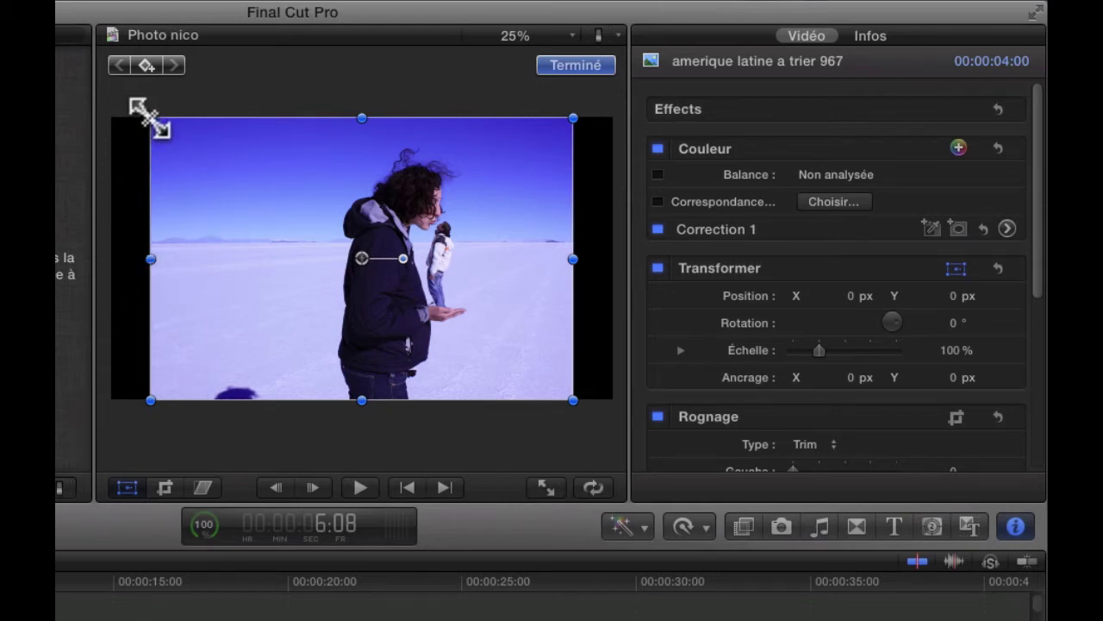
Scale the second photo to 112 % and shift its position to X -10,2 px and Y 3,9 px
drag(151, 118, 214, 161)
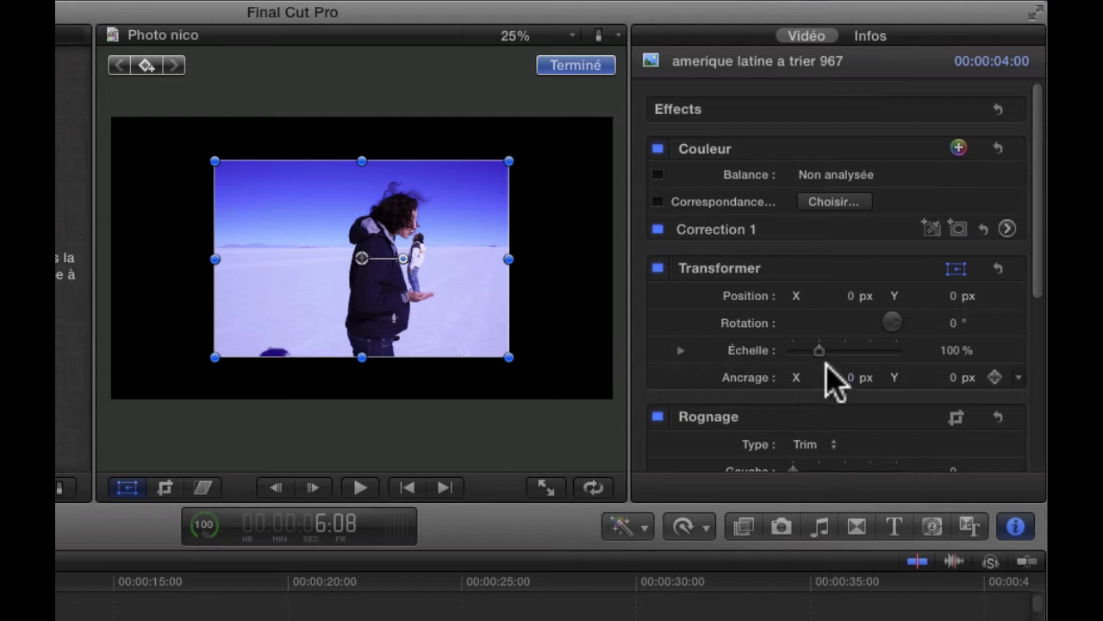
mouse_move(819, 348)
mouse_down()
mouse_move(831, 350)
mouse_move(826, 362)
mouse_up()
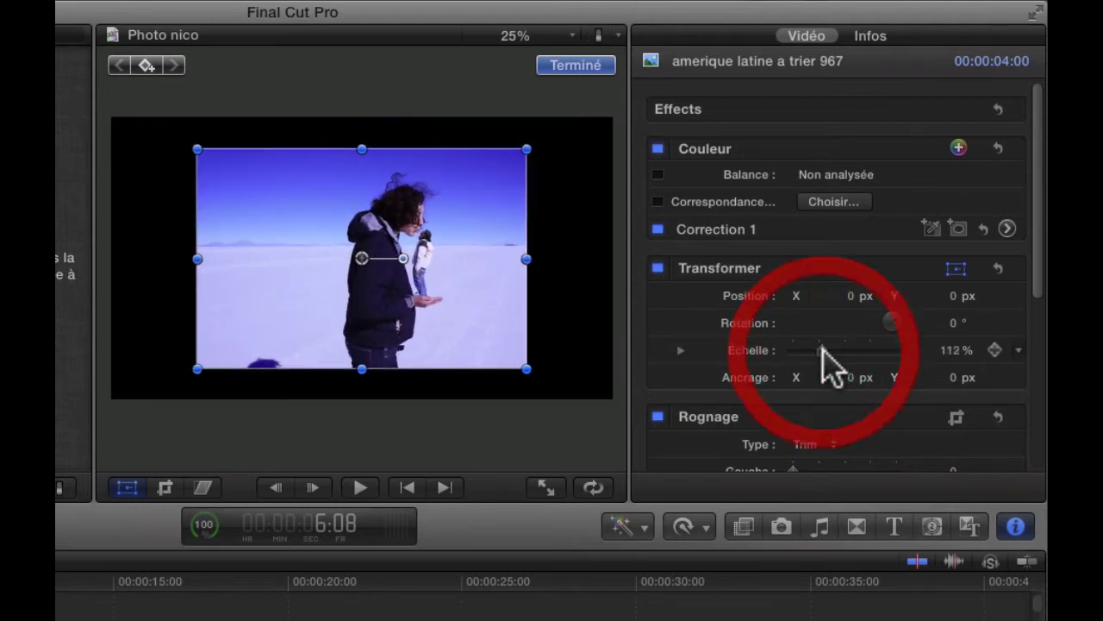
drag(249, 229, 205, 229)
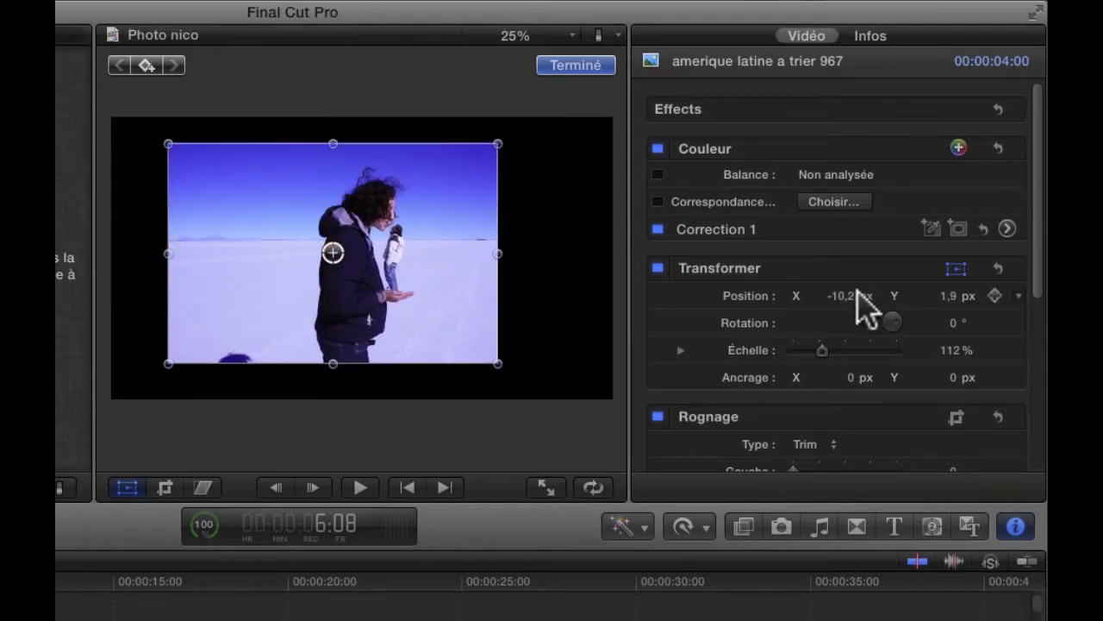
mouse_move(846, 296)
mouse_down()
mouse_move(855, 293)
mouse_move(841, 293)
mouse_up()
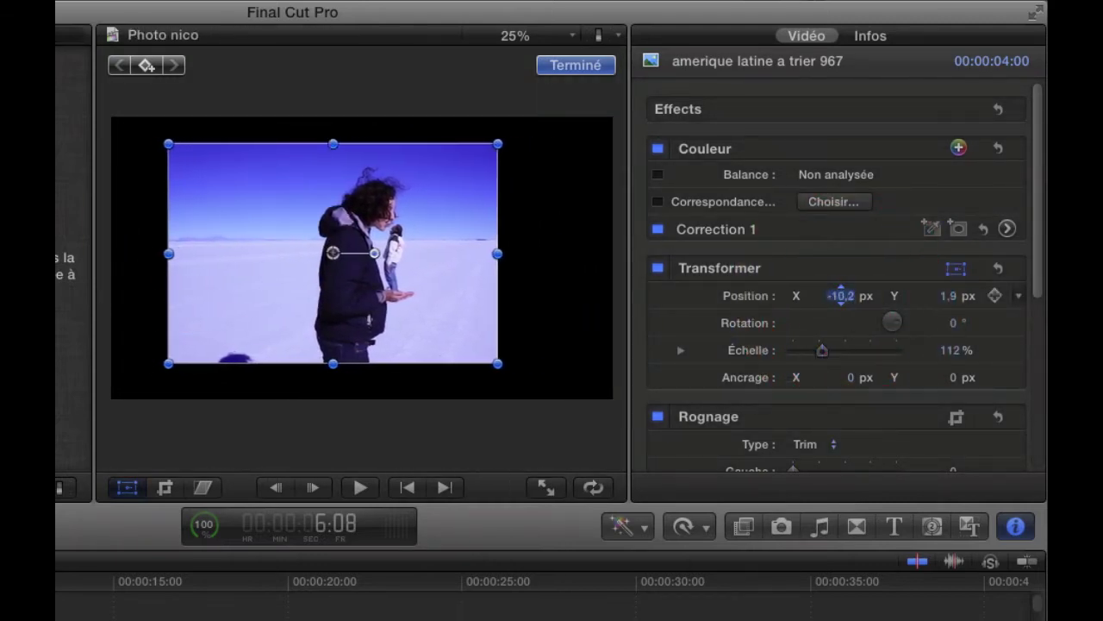
drag(953, 294, 954, 293)
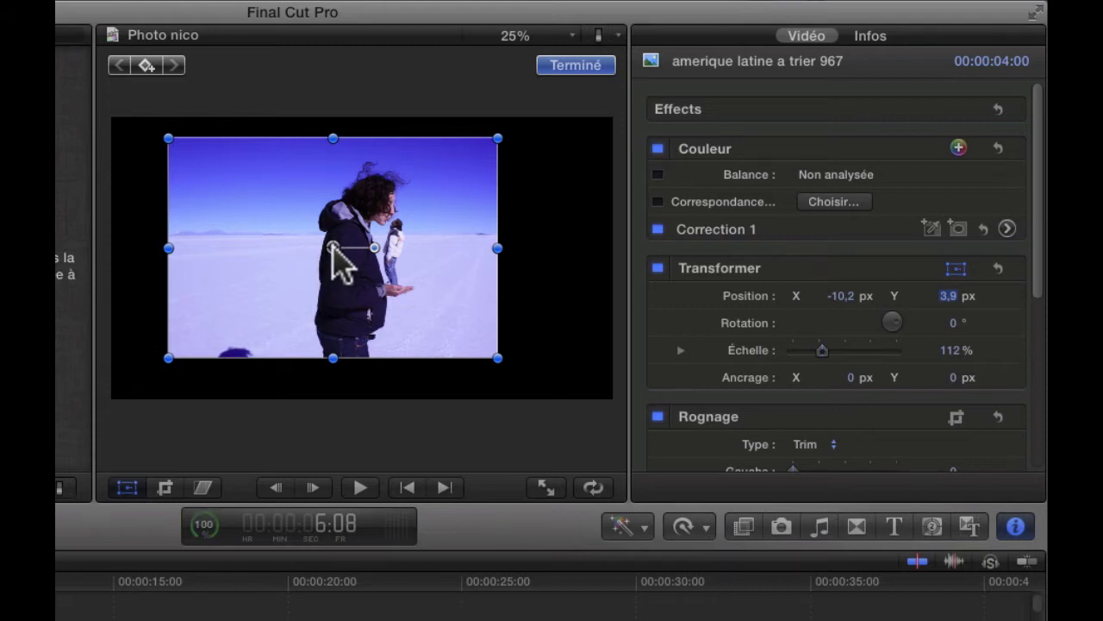
Recentre the second photo and rotate it to 25°, and reset all its Transformer parameters
drag(332, 247, 402, 269)
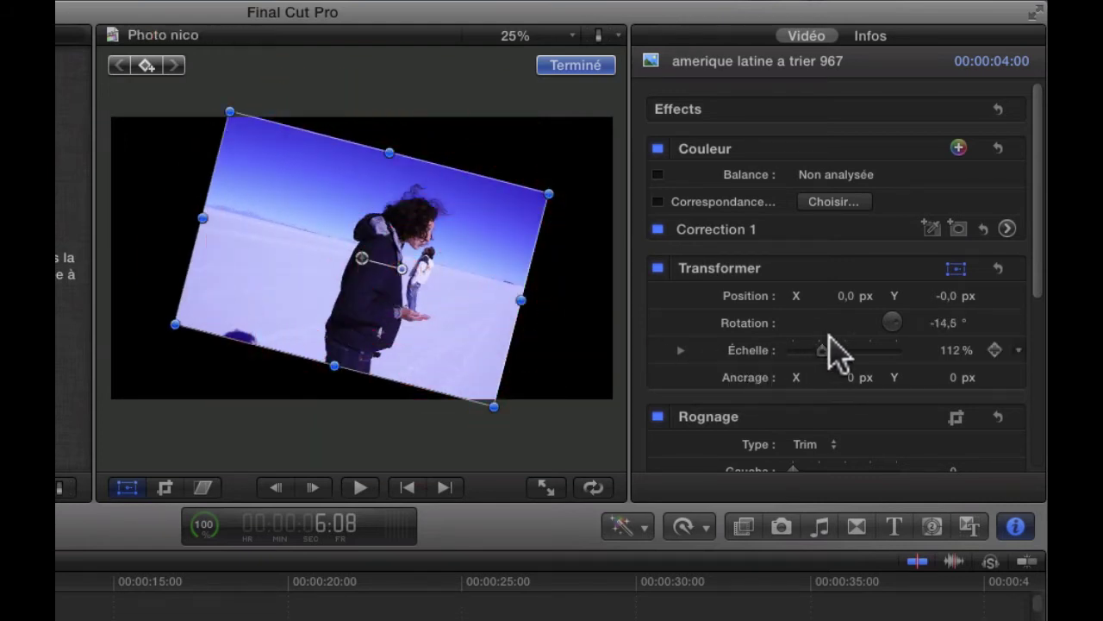
drag(889, 322, 902, 327)
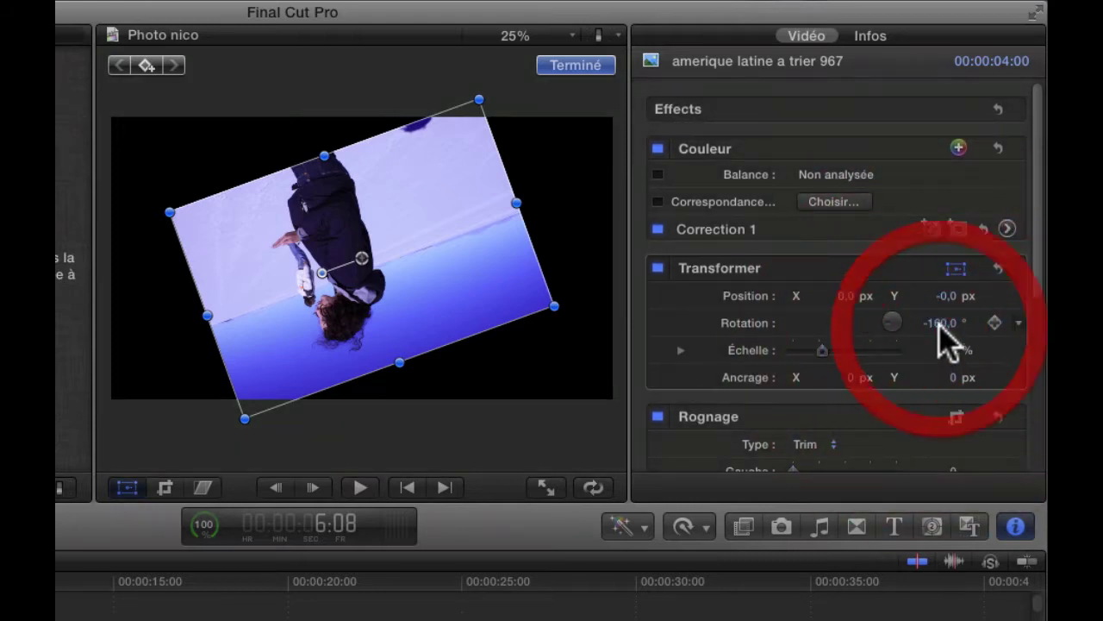
drag(941, 324, 943, 343)
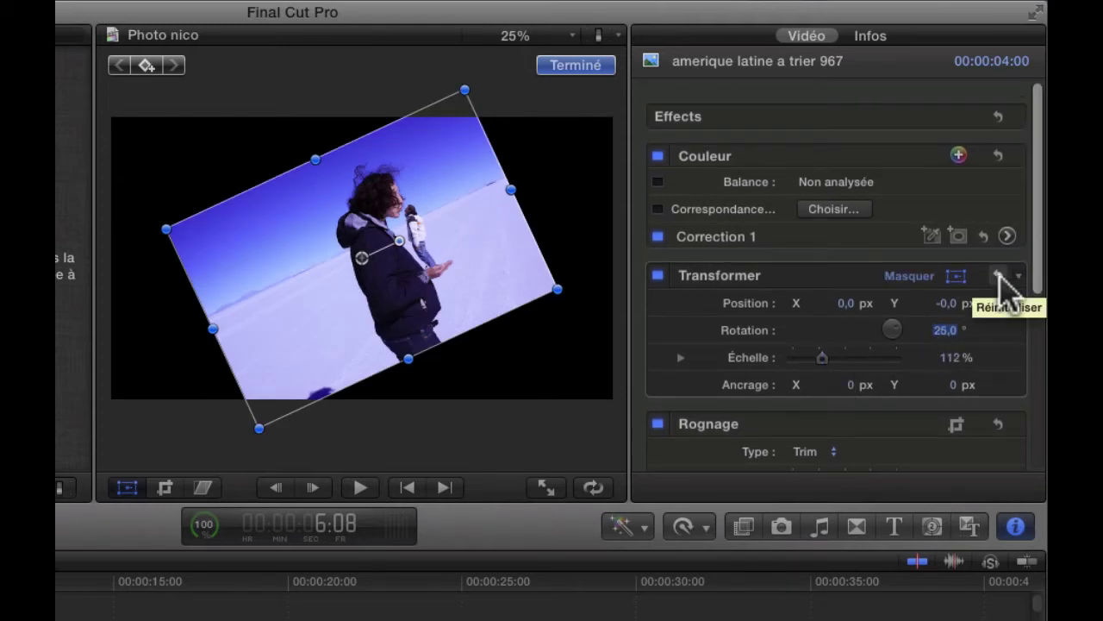
click(998, 276)
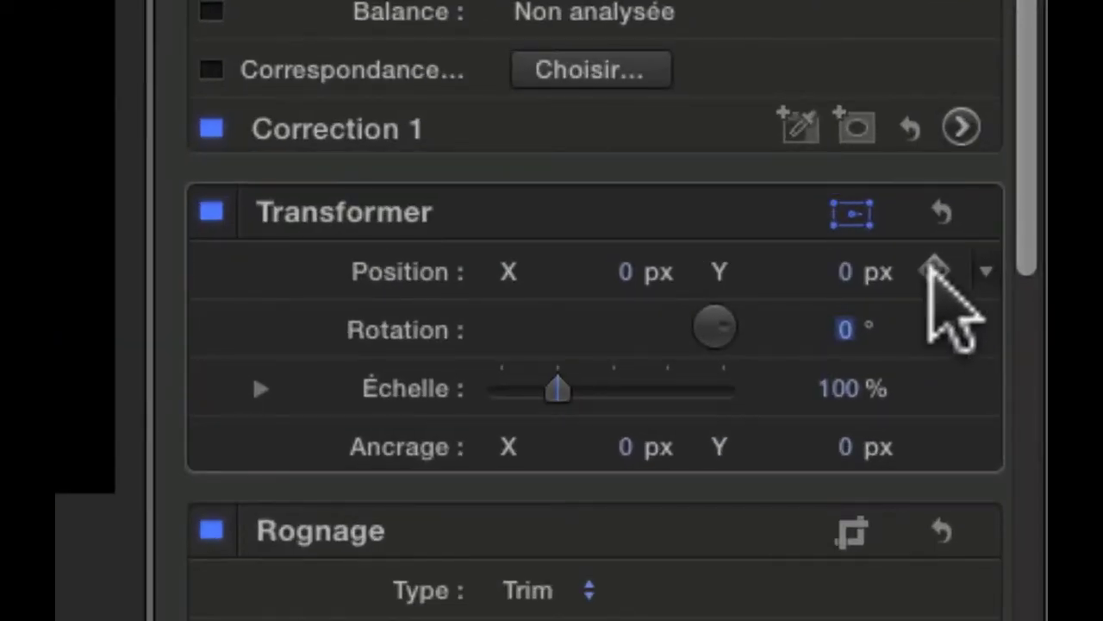
Add keyframes to the second photo's Position, Rotation, Échelle and Ancrage parameters
click(933, 272)
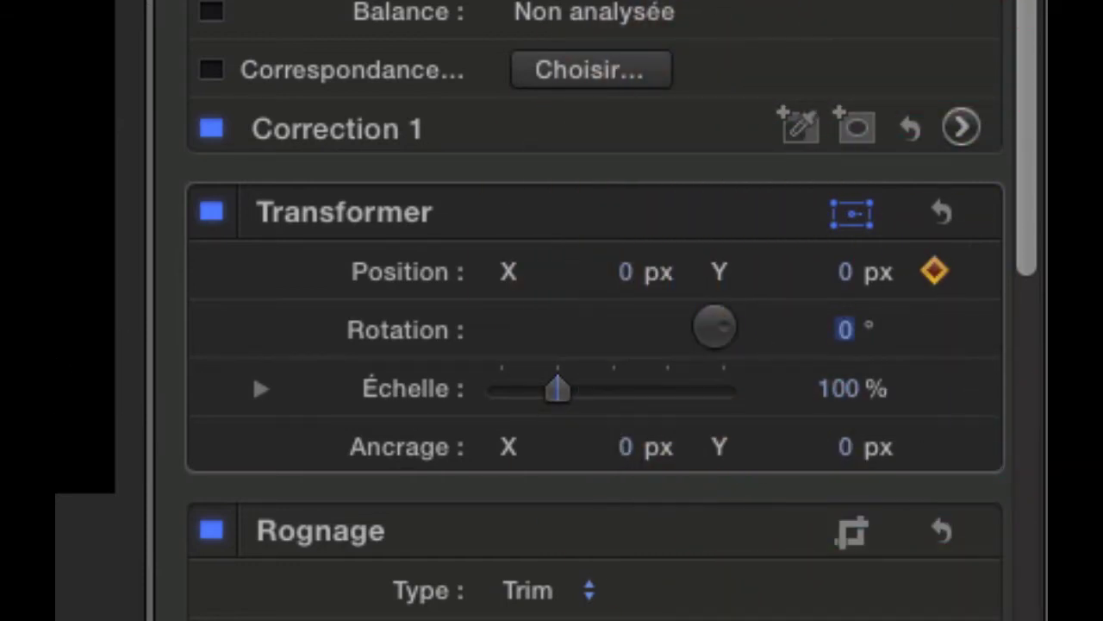
click(988, 212)
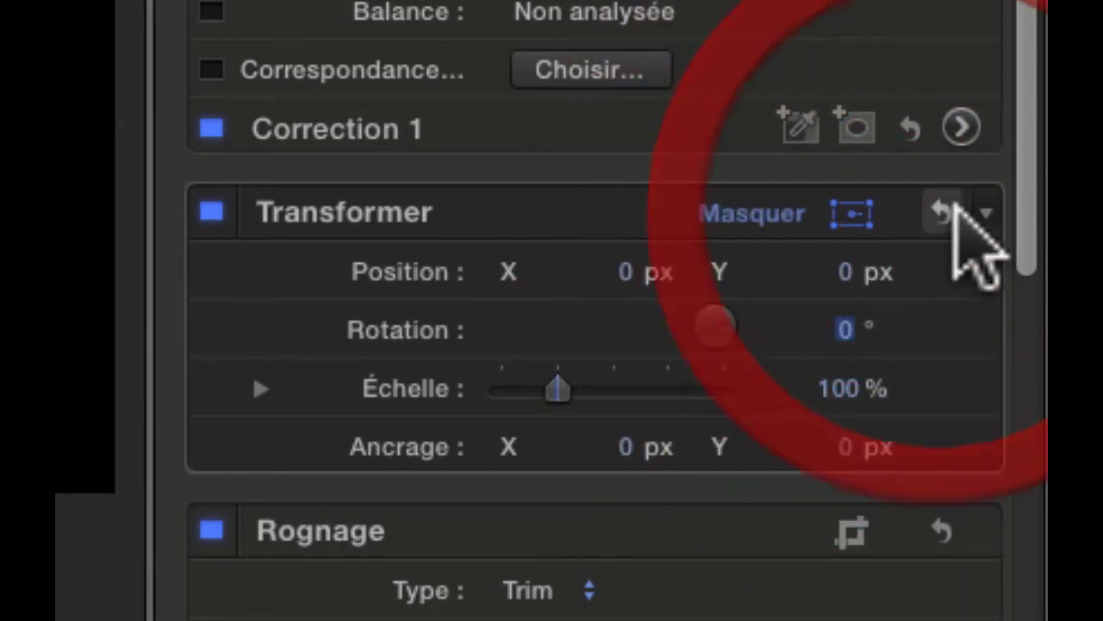
click(816, 309)
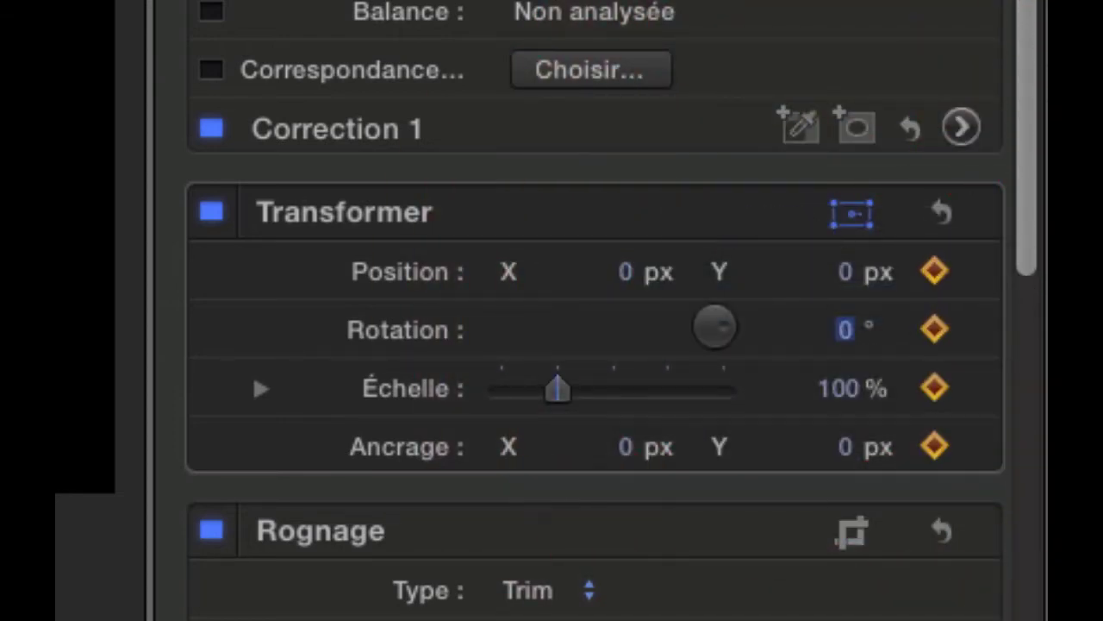
Remove the keyframes from all four Transformer parameters of the second photo
click(934, 270)
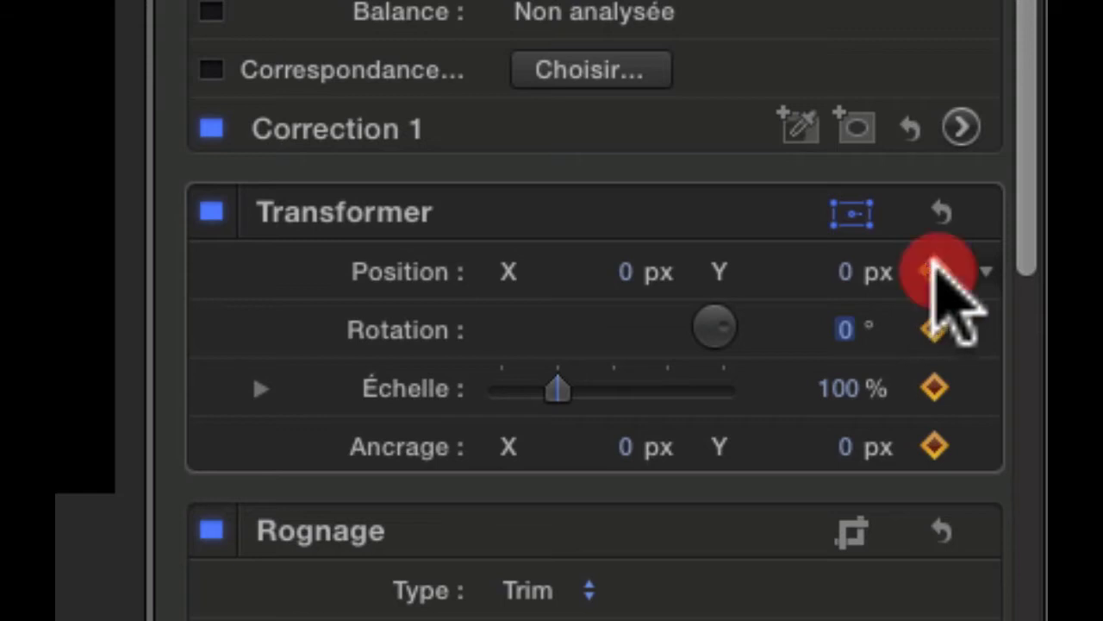
click(933, 329)
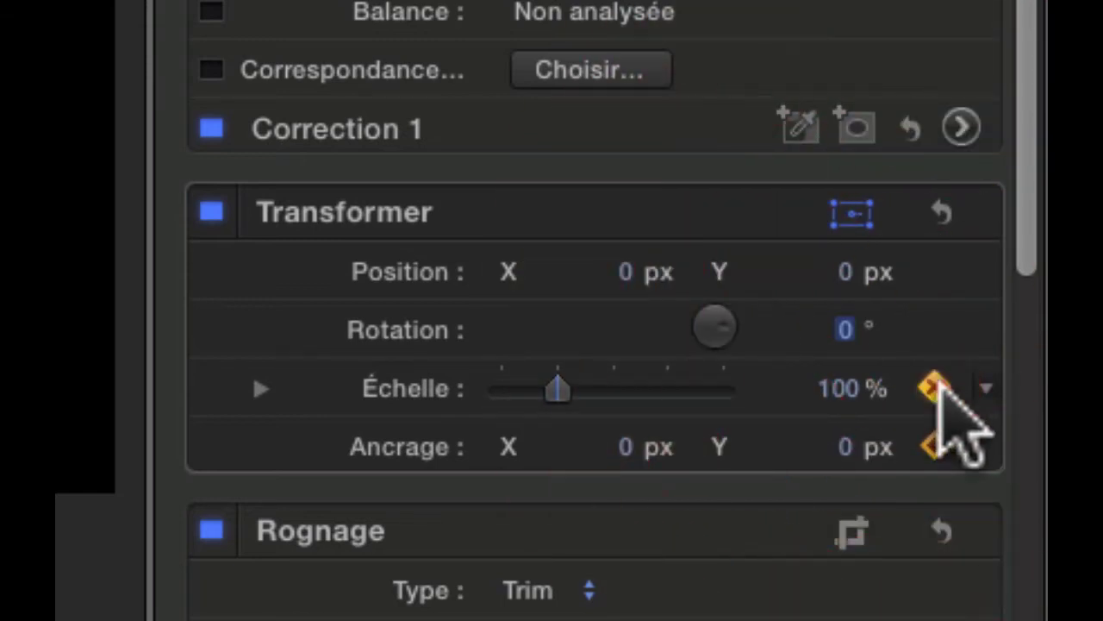
click(934, 446)
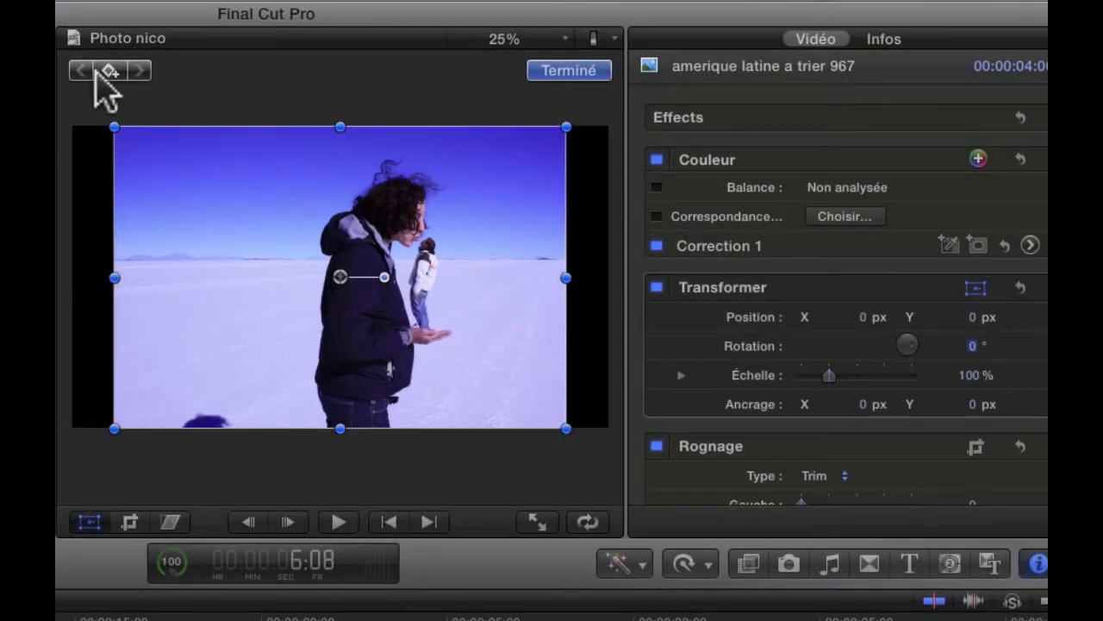
Add a Transform keyframe to the second photo at 6:08 using the viewer's on-screen controls
click(110, 70)
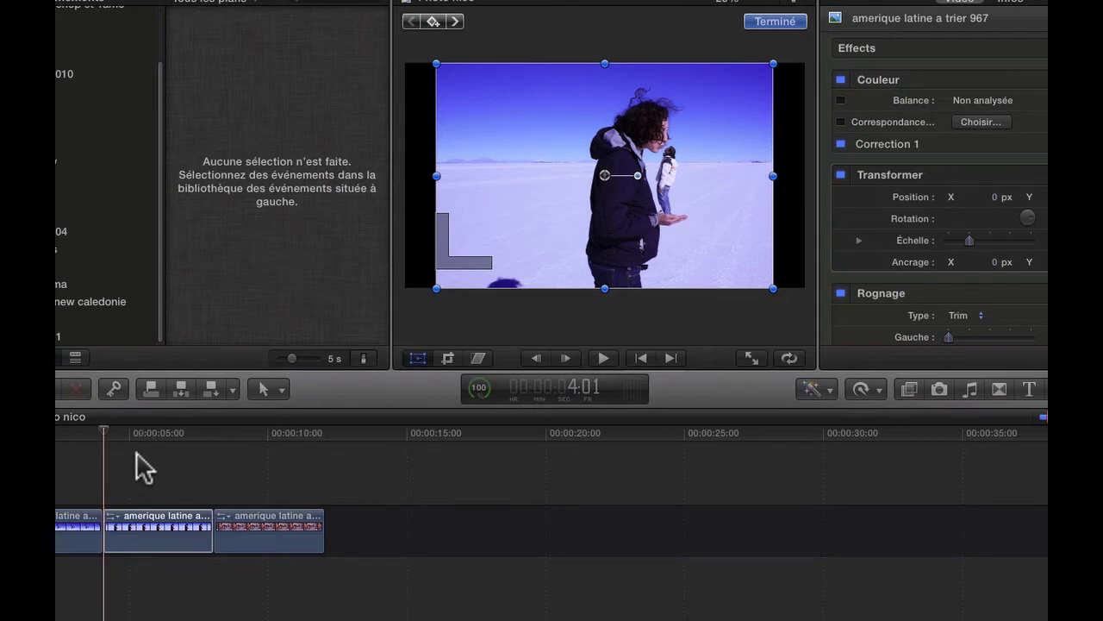
Move the second photo above the frame to position X 0, Y 104,6 px and add a Transform keyframe at 4:01
drag(633, 198, 632, 0)
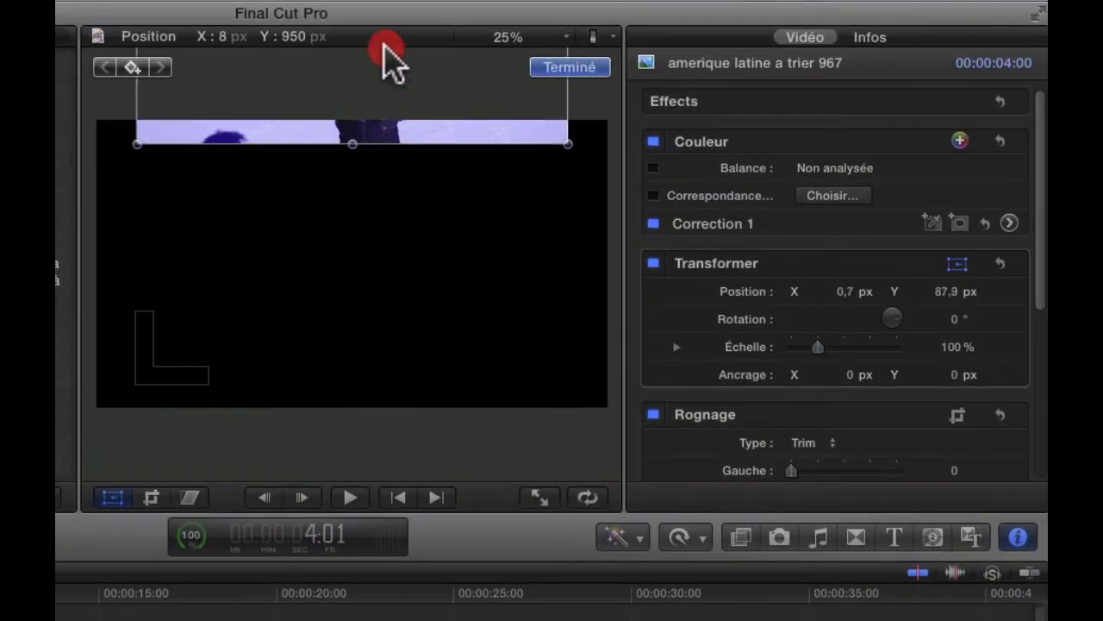
drag(383, 25, 378, 226)
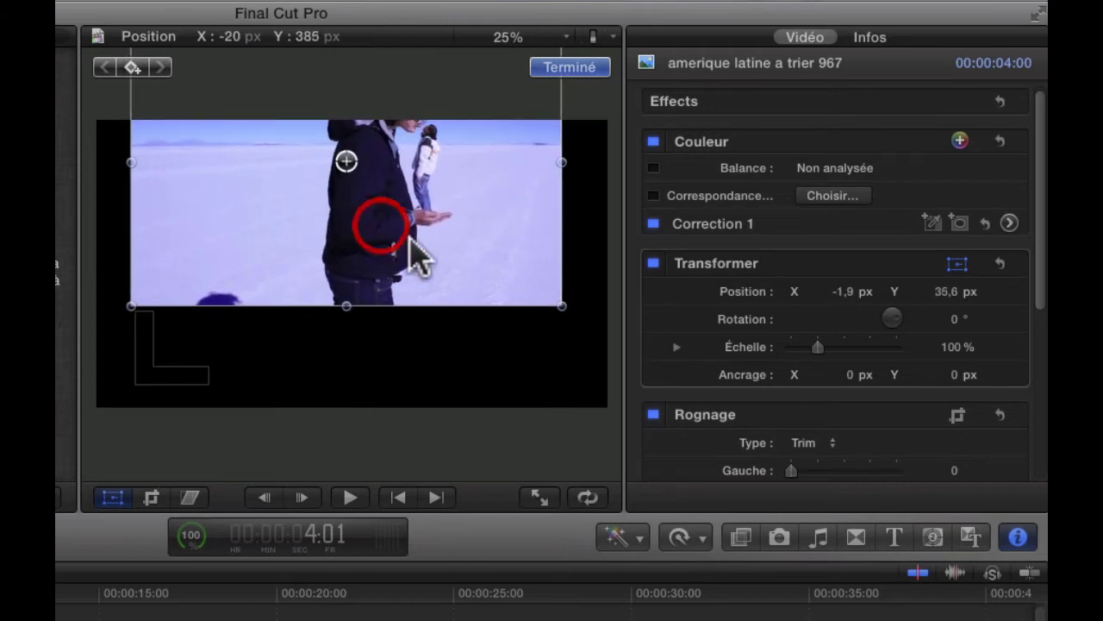
click(843, 292)
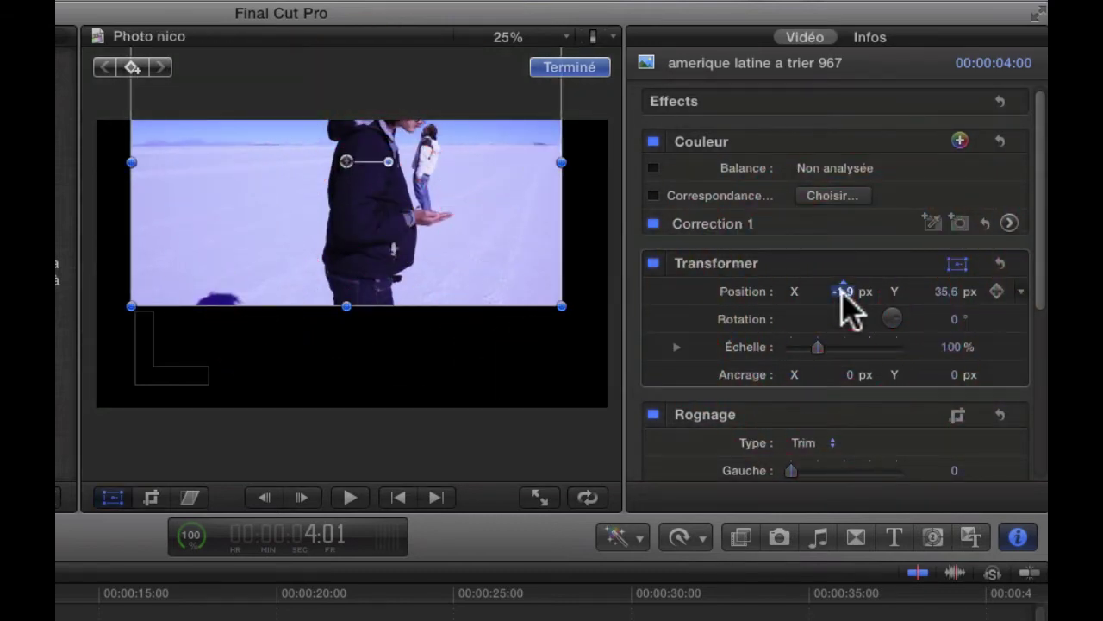
click(843, 292)
text(0)
click(945, 292)
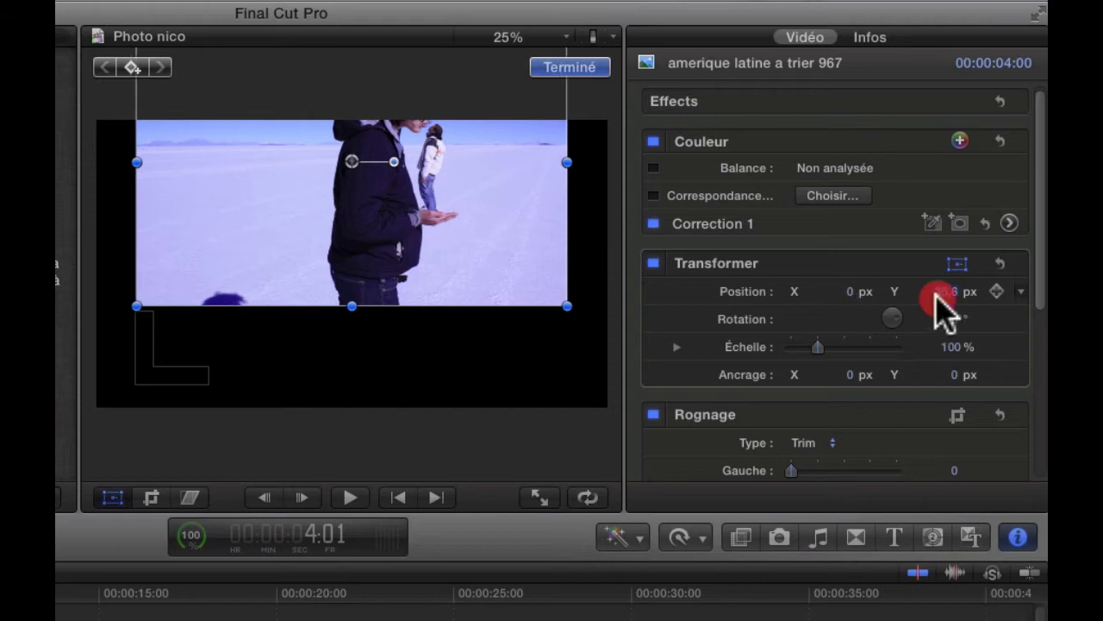
drag(945, 291, 946, 221)
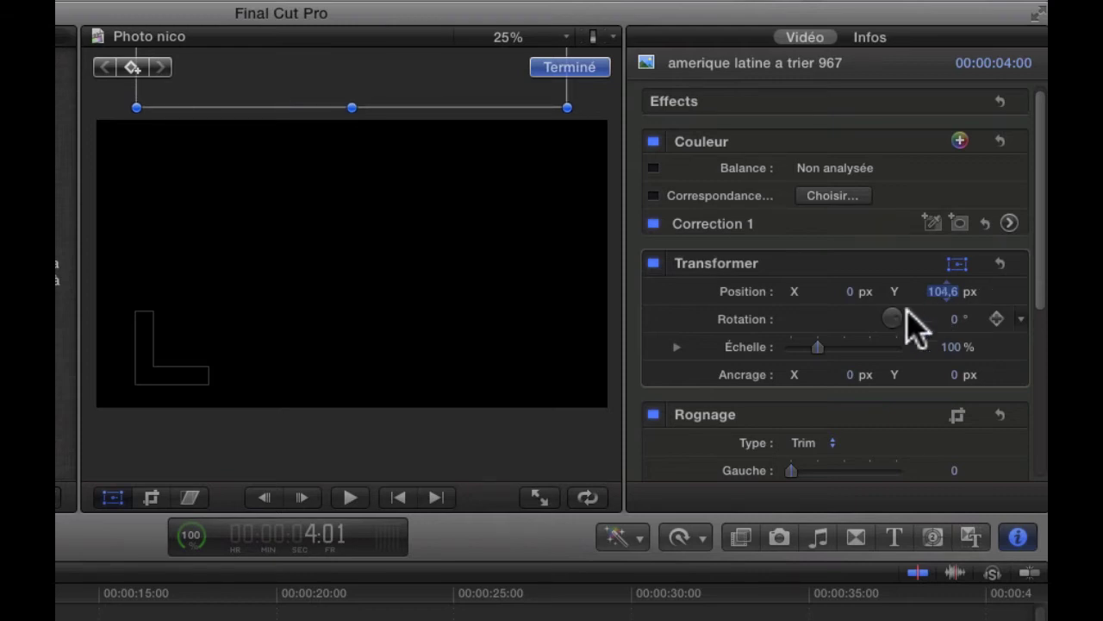
click(131, 68)
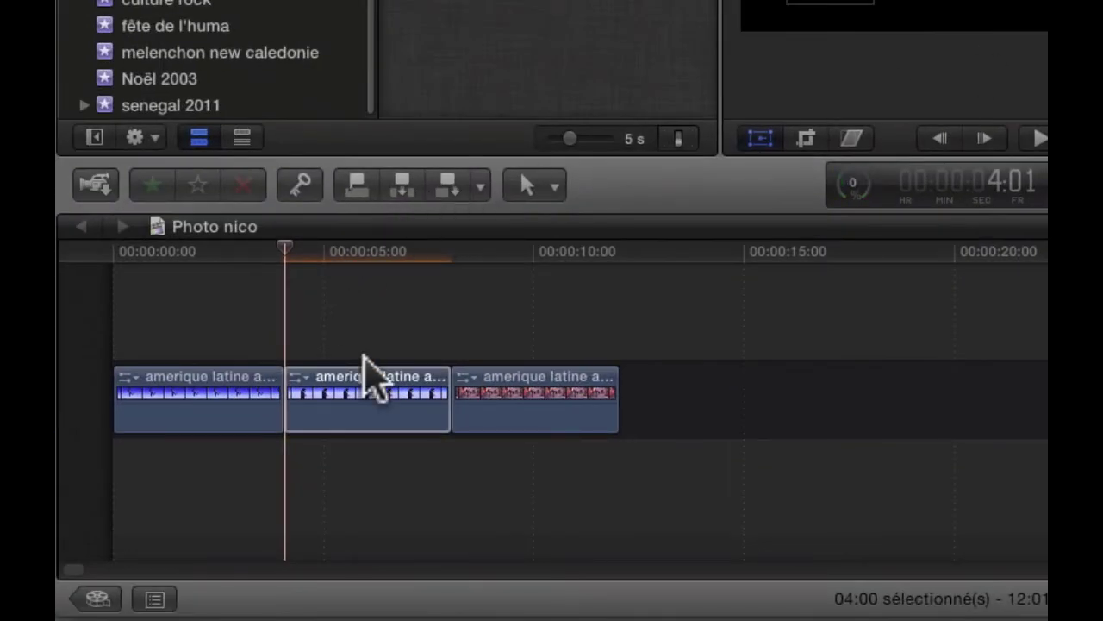
Add another Transform keyframe to the second photo at 4:11
click(334, 388)
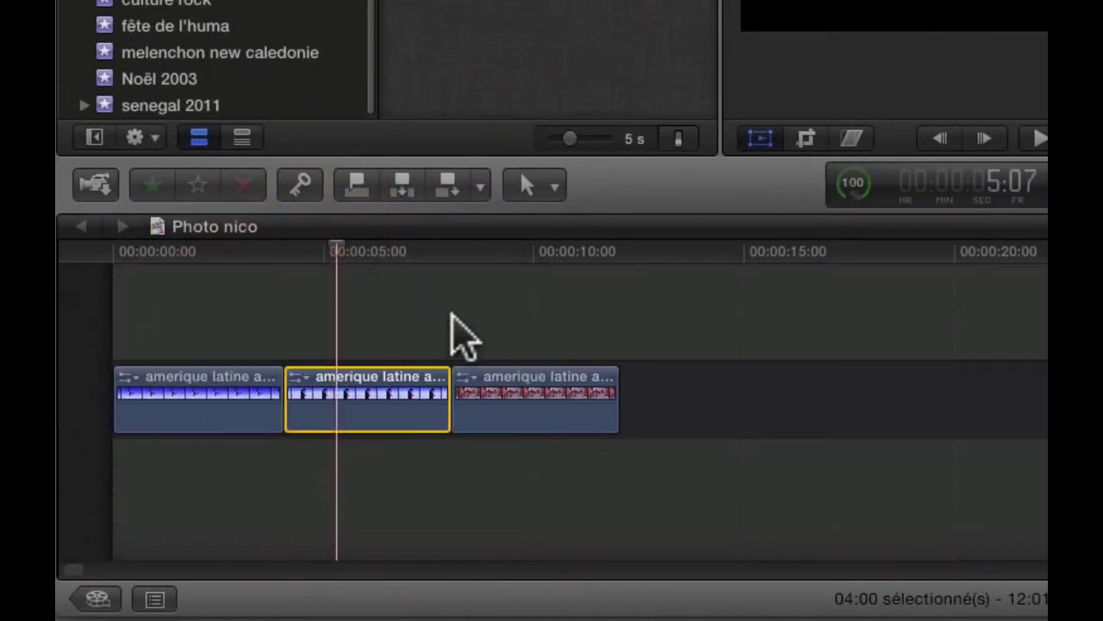
click(291, 252)
drag(291, 253, 300, 253)
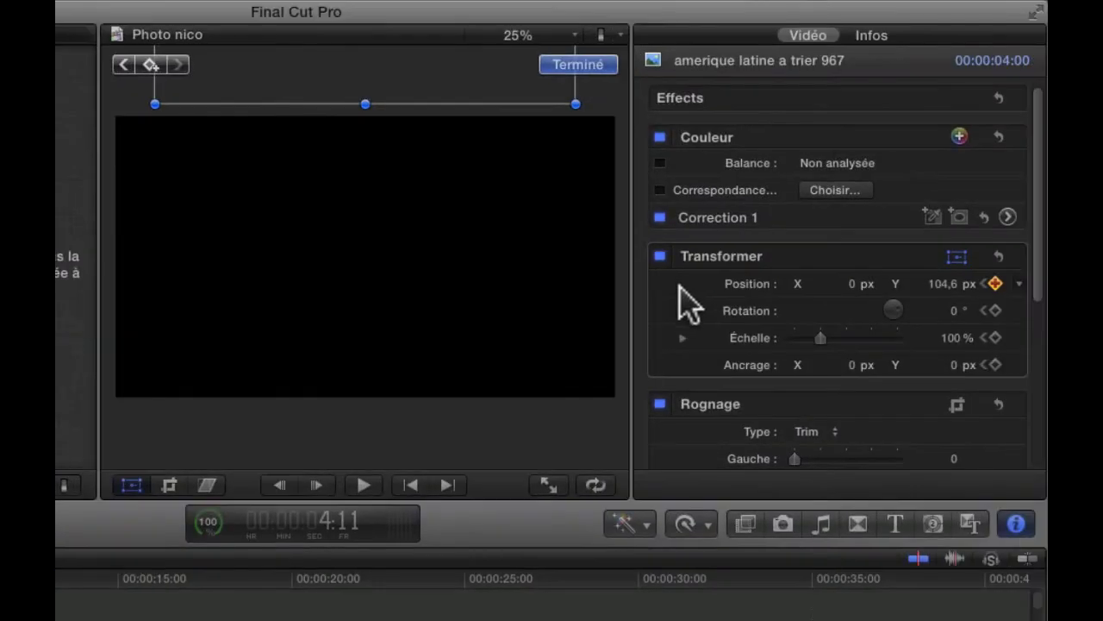
click(150, 66)
Bring the second photo back down into the frame at 4:11, at position X -0,4 px, Y -0,2 px
click(943, 285)
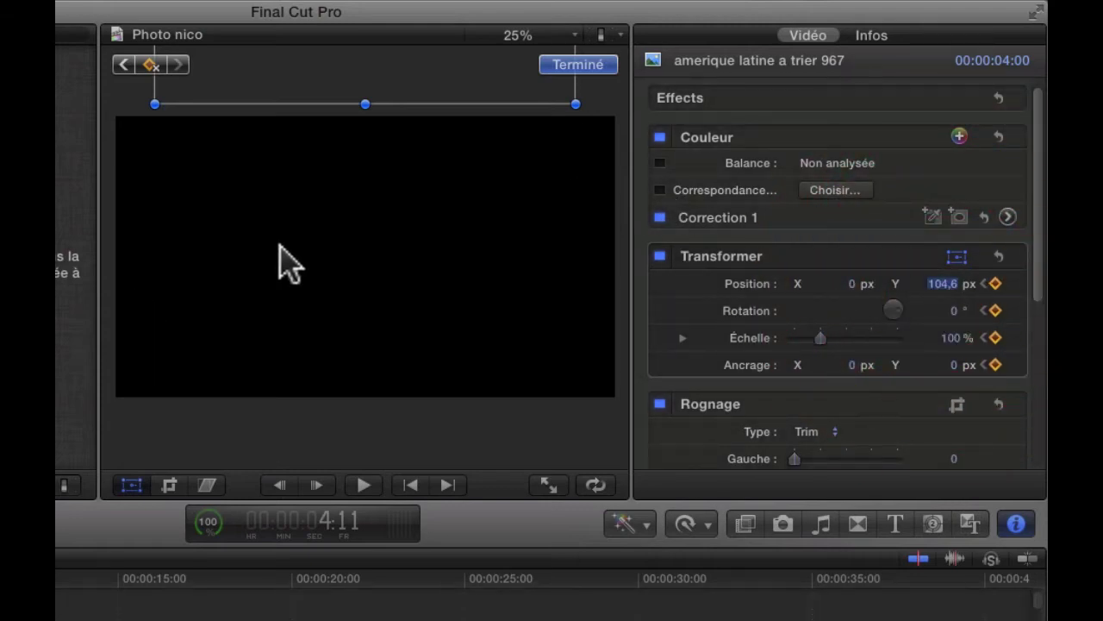
key(Down)
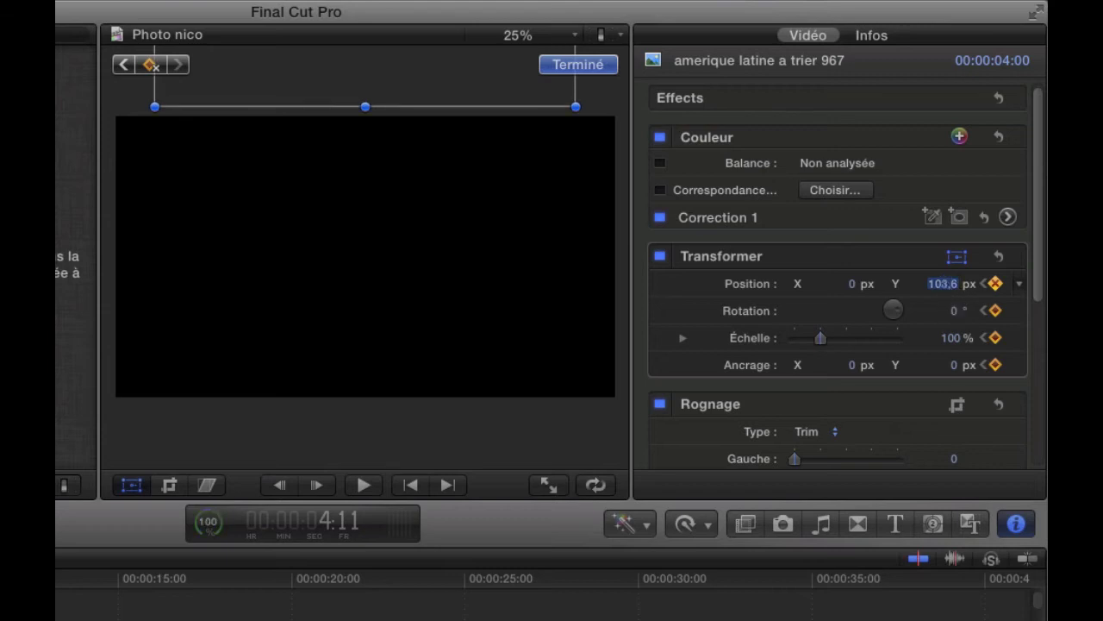
key(Down)
key(Down)
key(Down)
key(Down)
key(Down)
key(Down)
key(Down)
key(Down)
key(Down)
key(Down)
key(Down)
key(Down)
key(Down)
key(Down)
key(Down)
key(Down)
key(Down)
key(Down)
key(Down)
key(Down)
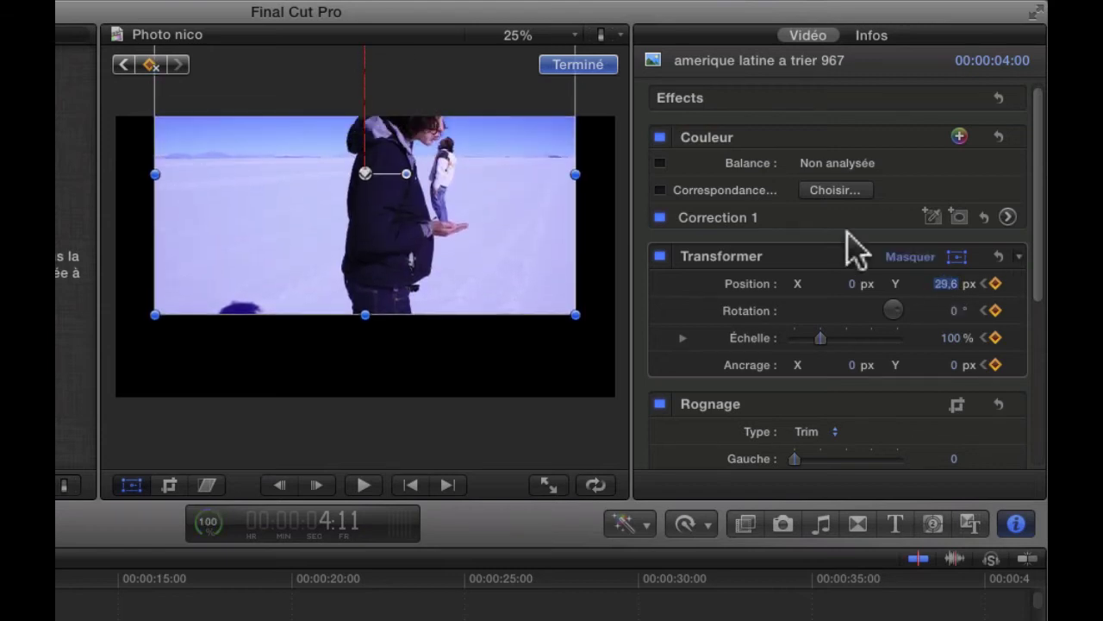
drag(468, 155, 465, 228)
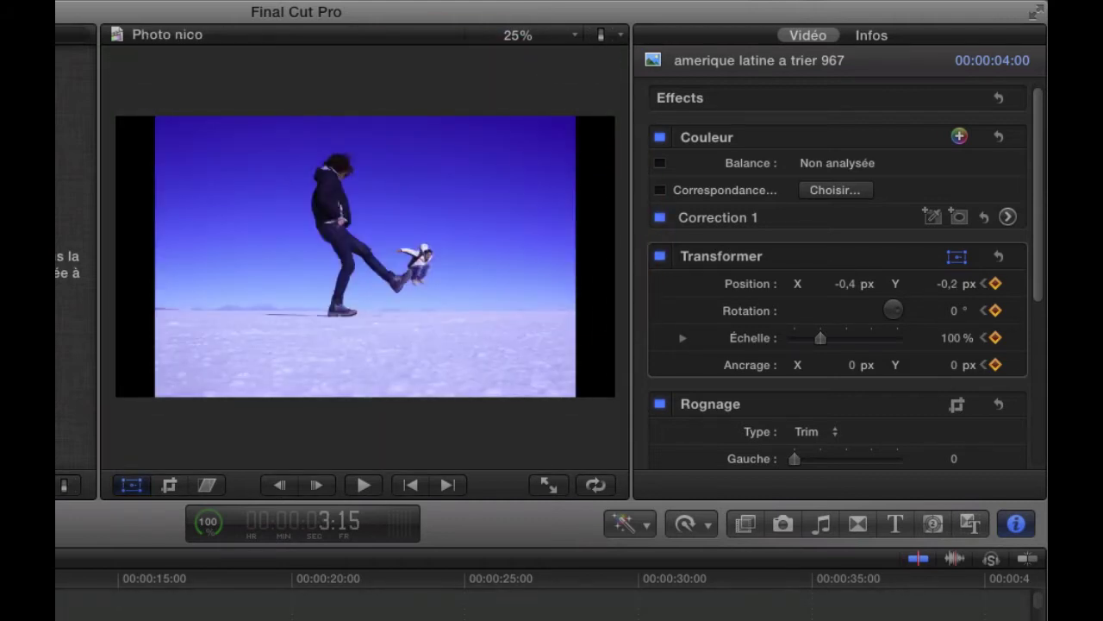
Play the passage from the first photo into the second to check the entrance animation
key(space)
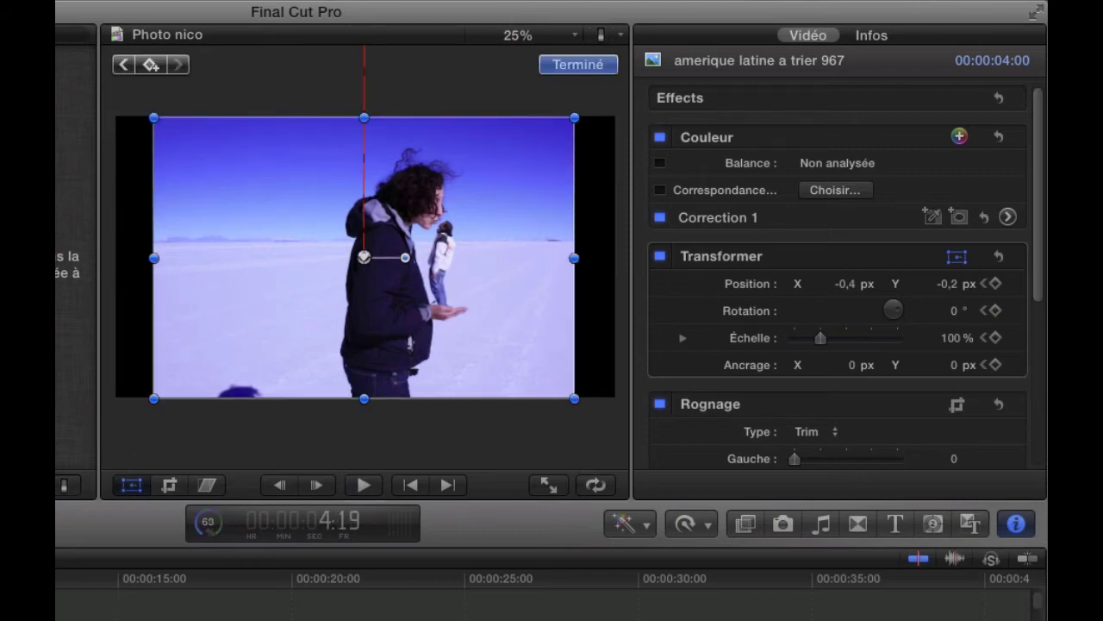
key(space)
key(space)
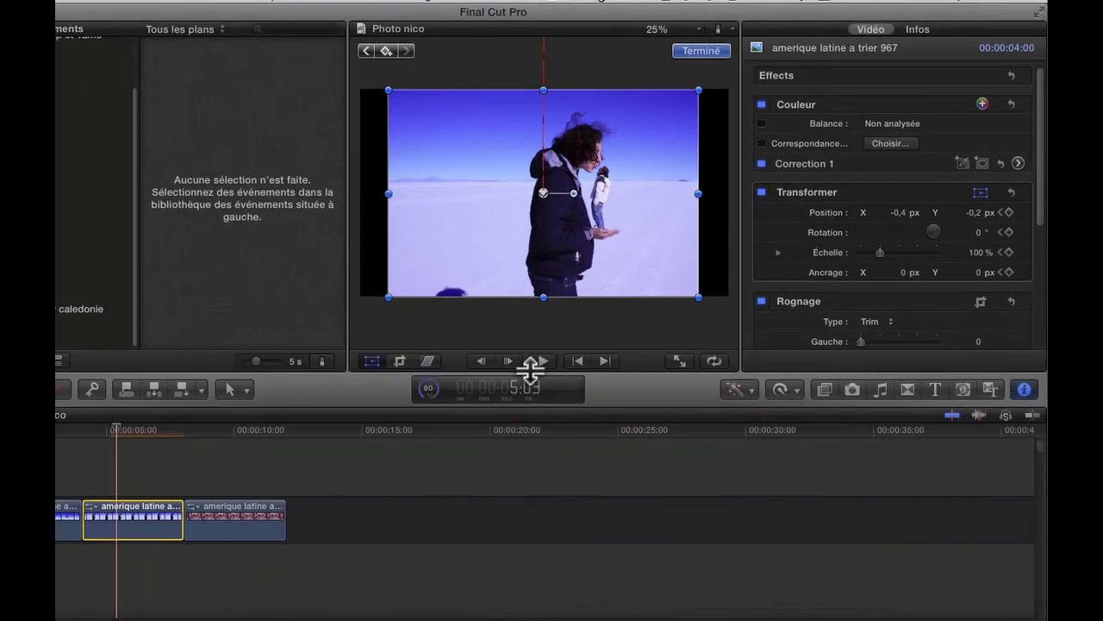
click(364, 484)
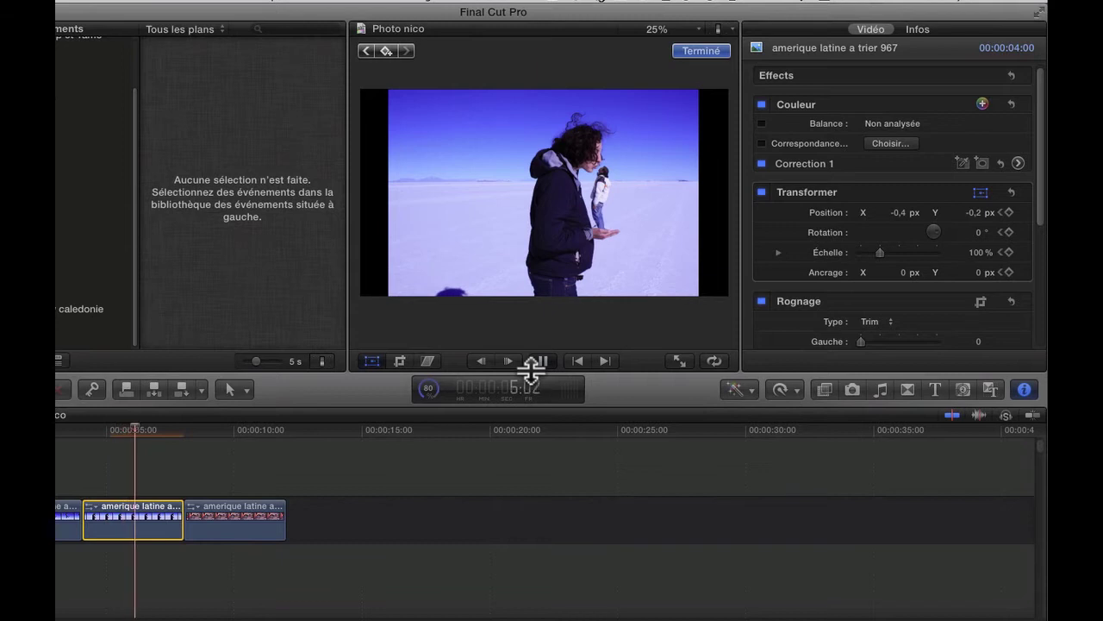
click(535, 362)
click(88, 430)
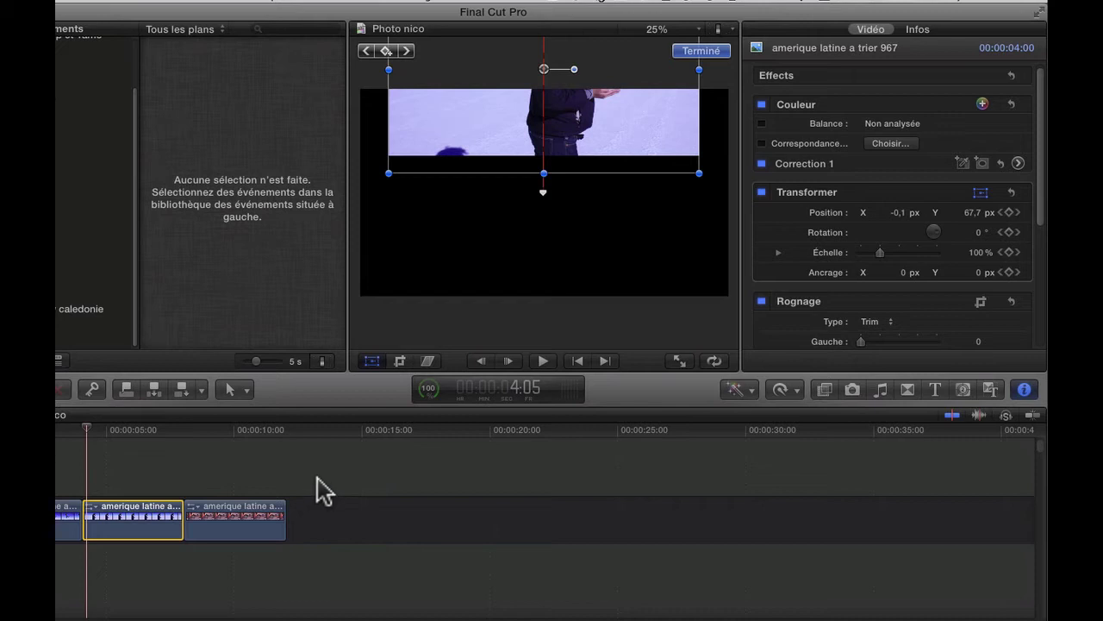
Show the second clip's video animation, move its second Transformer keyframe away from the first to slow the entrance, and preview it
click(125, 535)
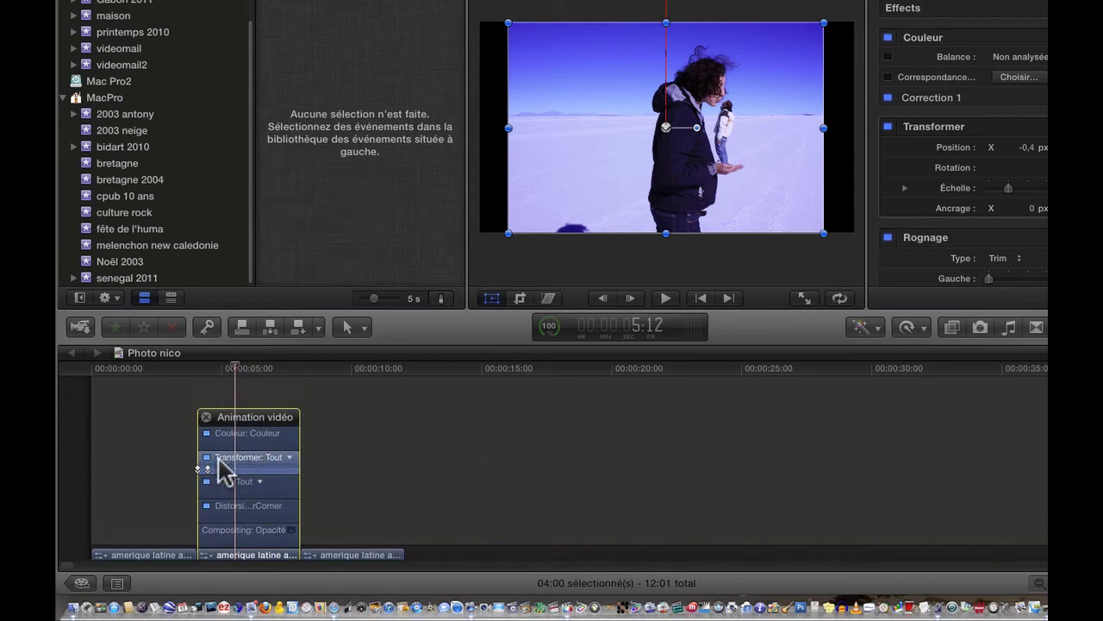
key(super+equal)
key(super+equal)
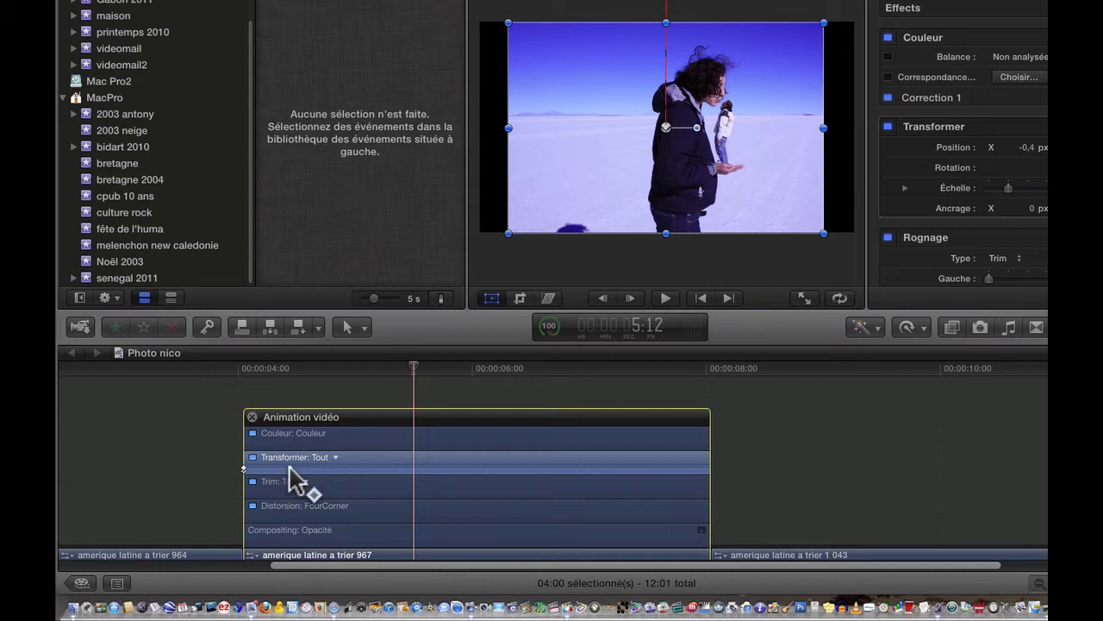
drag(291, 473, 332, 468)
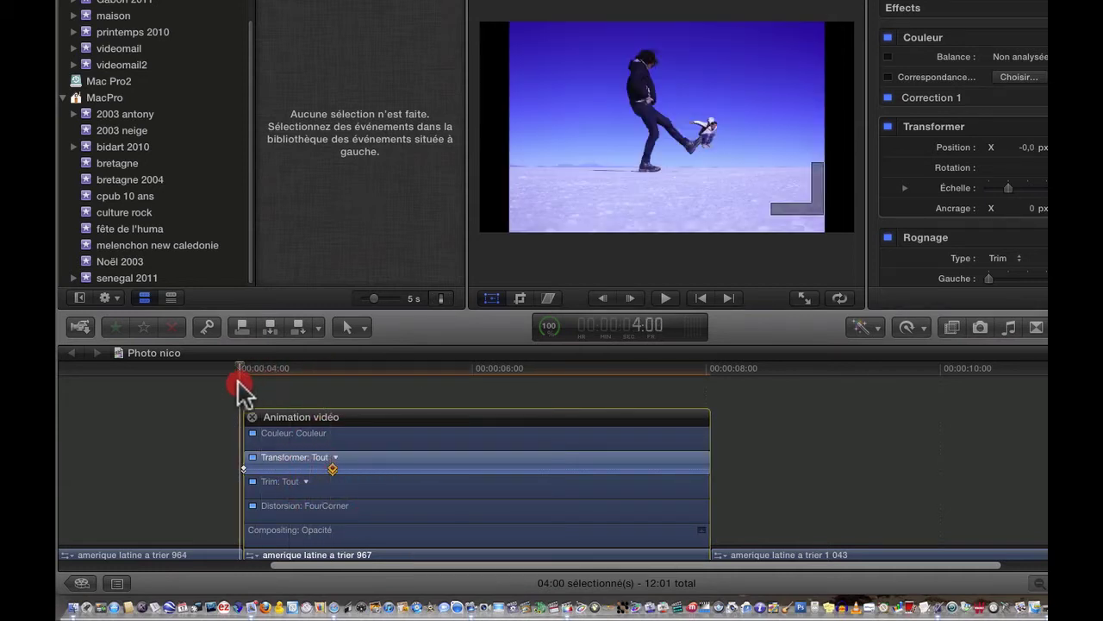
click(239, 382)
key(space)
key(space)
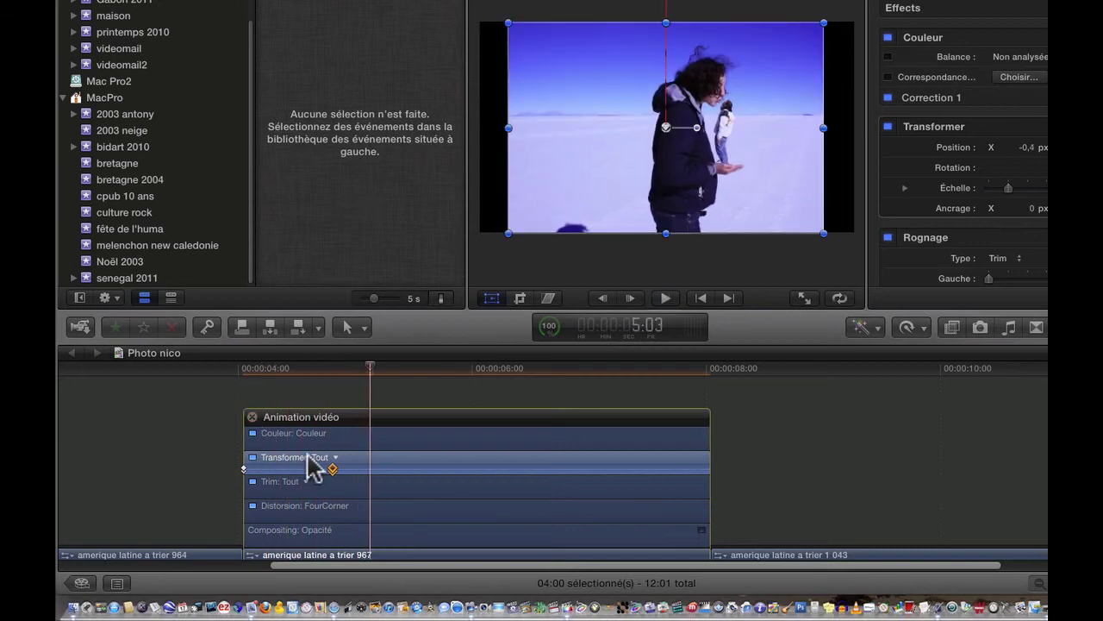
Preview a faster entrance with the two Transformer keyframes close together, and place the second keyframe at 4:16
drag(333, 468, 262, 468)
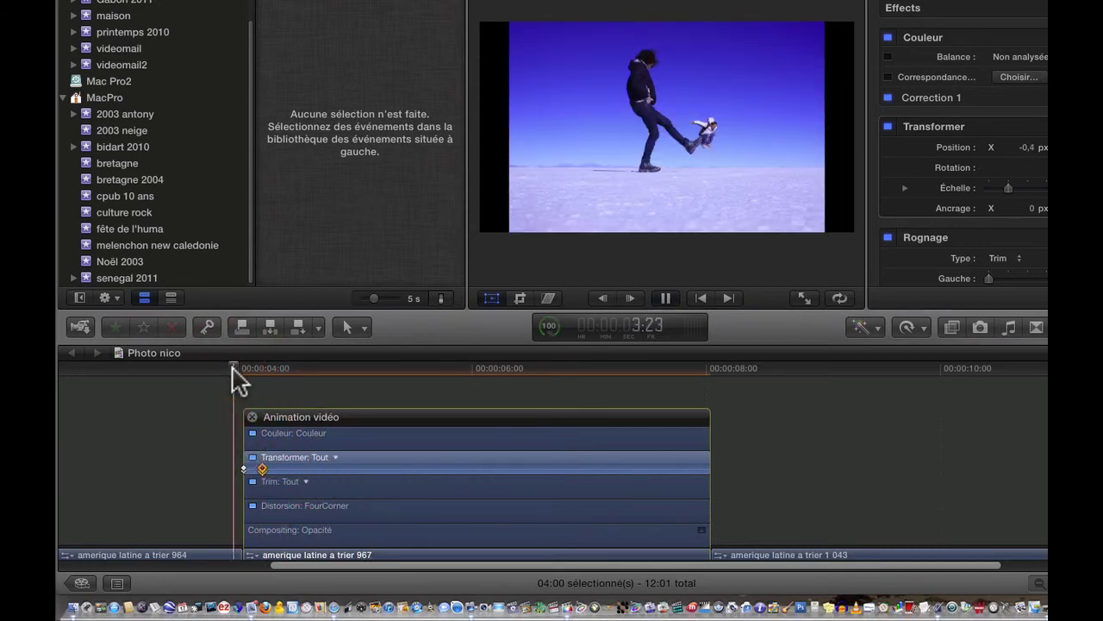
key(space)
key(space)
drag(262, 468, 314, 469)
Add an intermediate Transform keyframe at 4:07 by moving the second photo to X 23,2 px, Y 62,3 px
drag(315, 380, 272, 392)
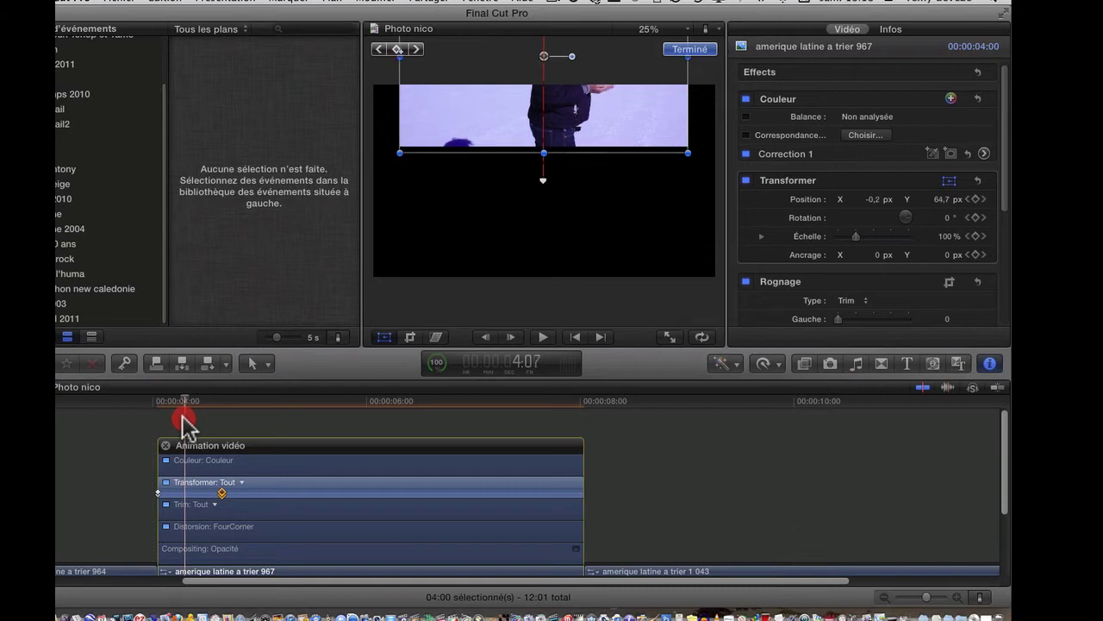
drag(543, 58, 574, 61)
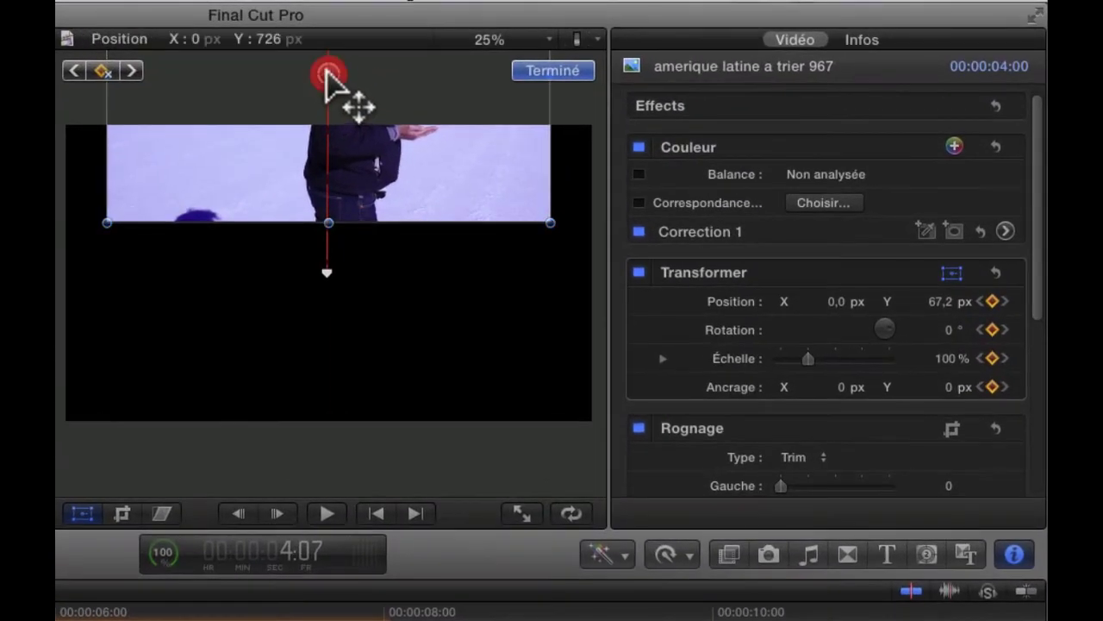
drag(383, 84, 396, 85)
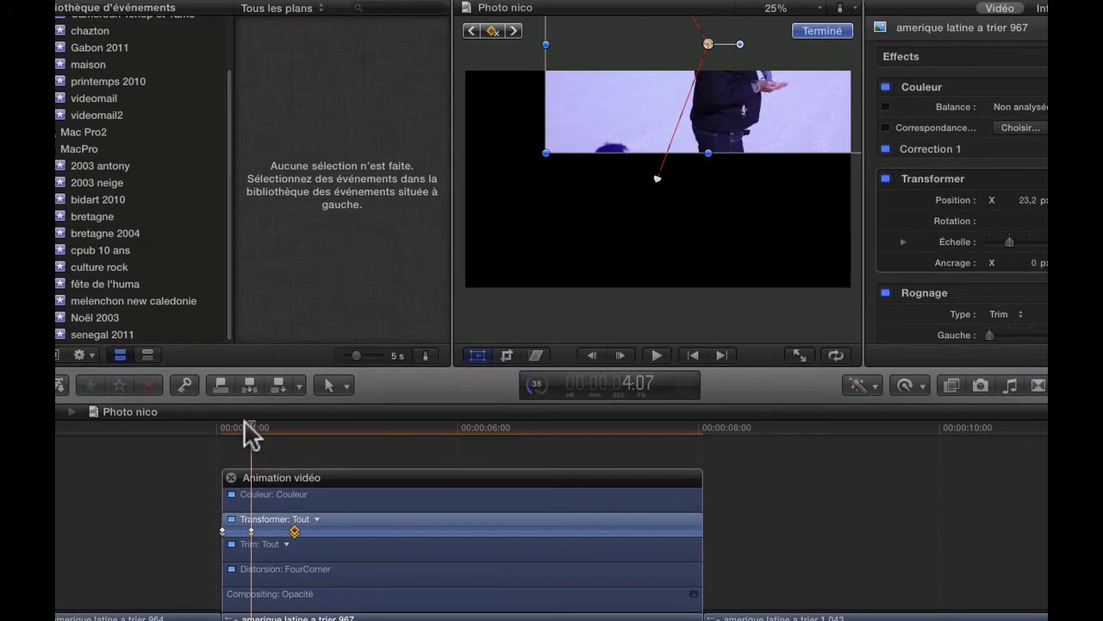
Play the second photo's entrance several times to check its angled motion path
drag(250, 435, 215, 437)
key(space)
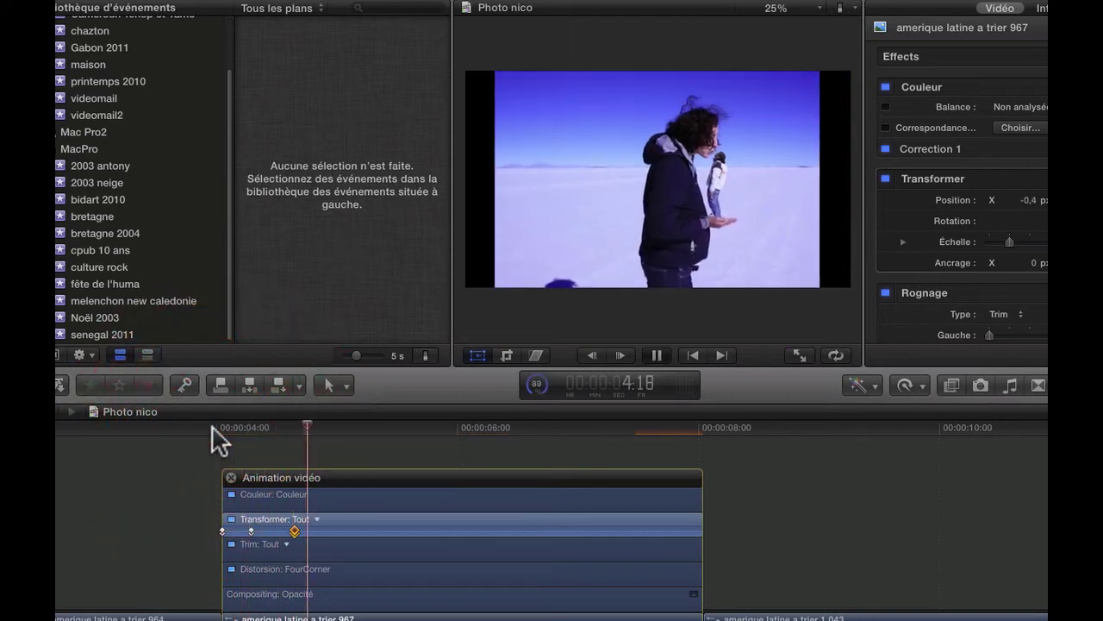
key(space)
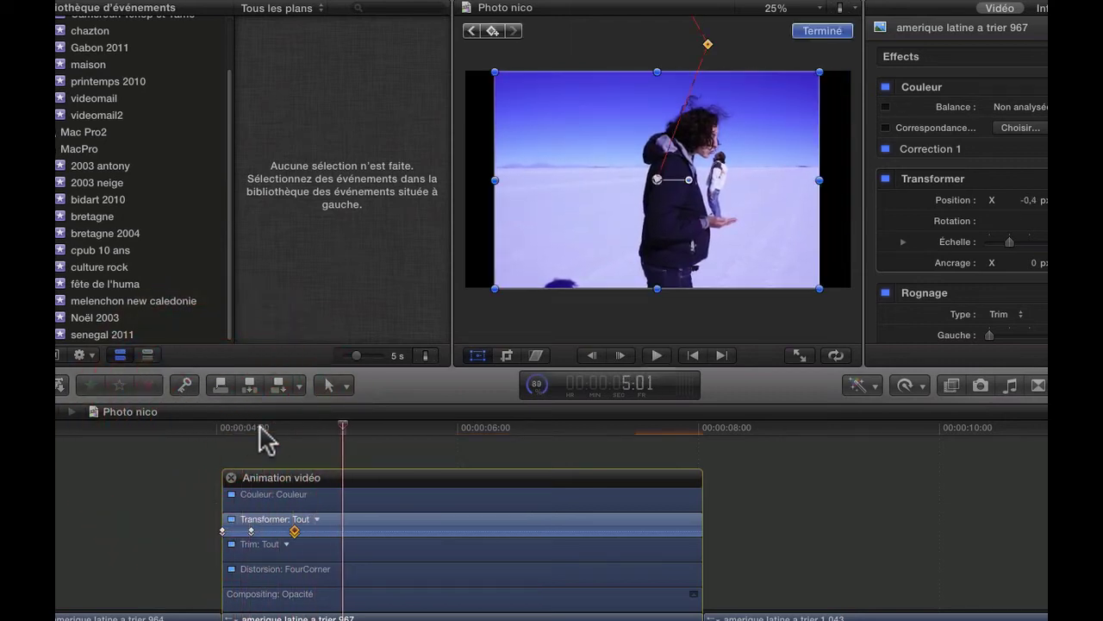
click(693, 356)
key(space)
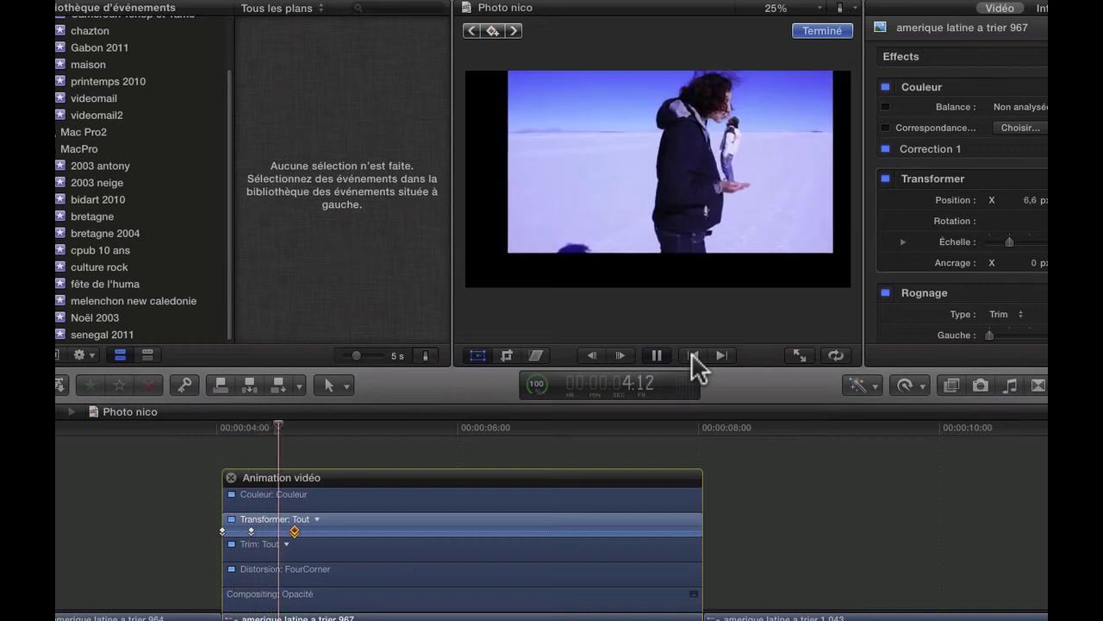
key(space)
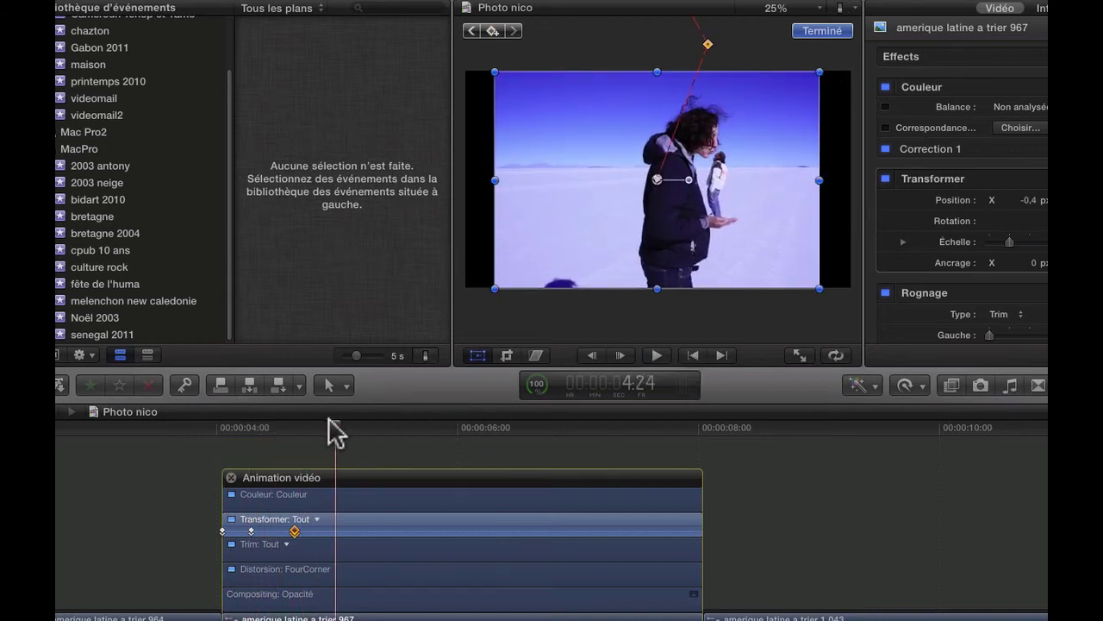
drag(336, 433, 250, 452)
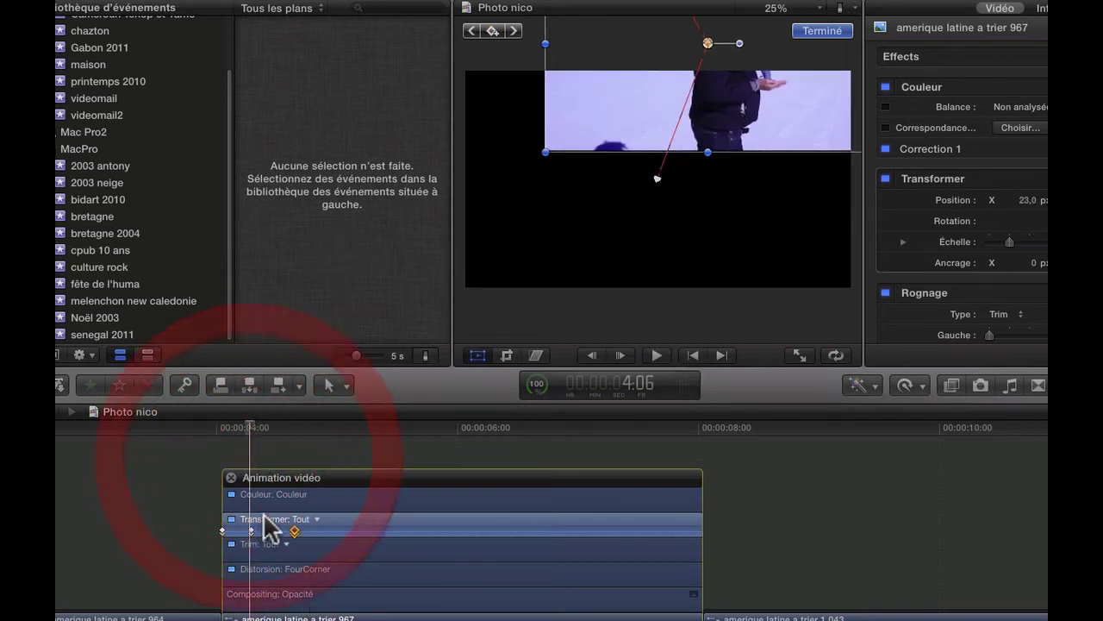
key(space)
key(space)
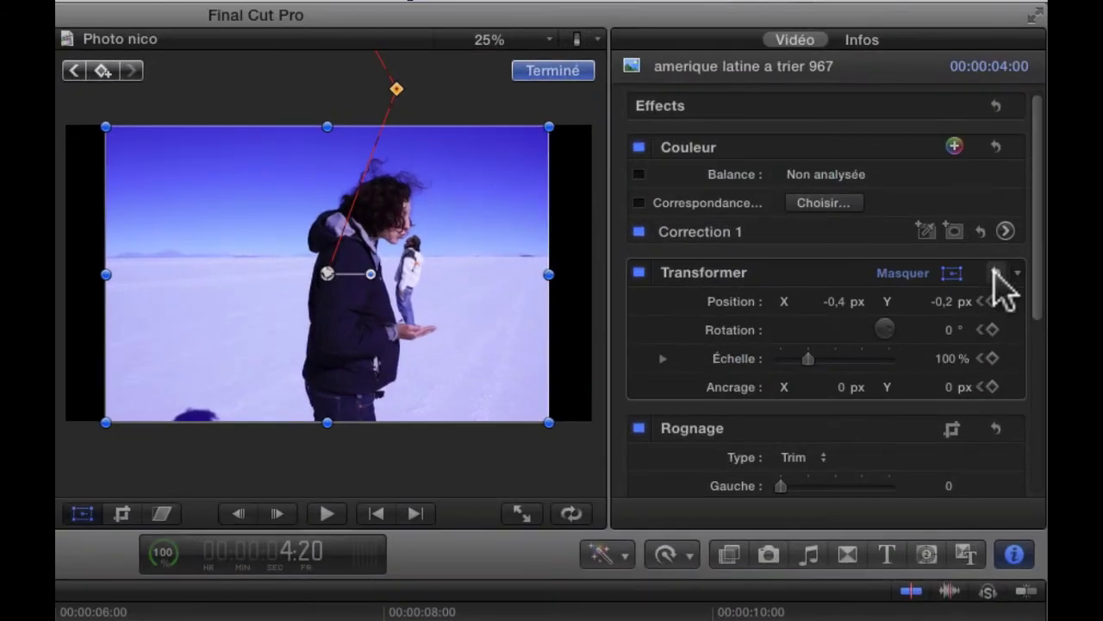
Step back through the second photo's Transform keyframes to the first one at 4:01
click(1015, 274)
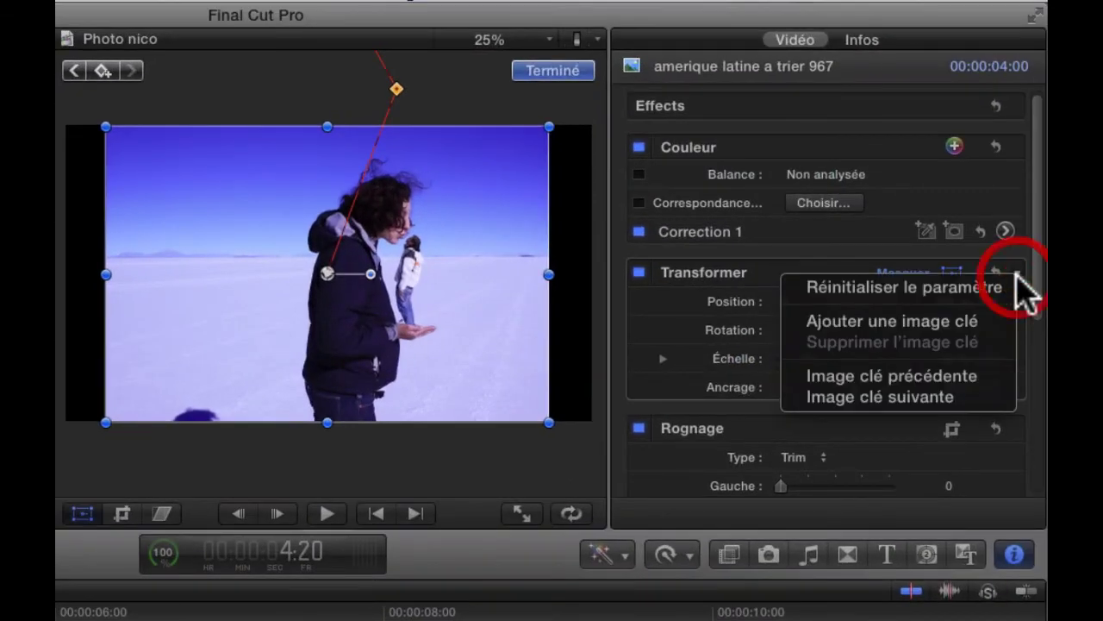
click(963, 376)
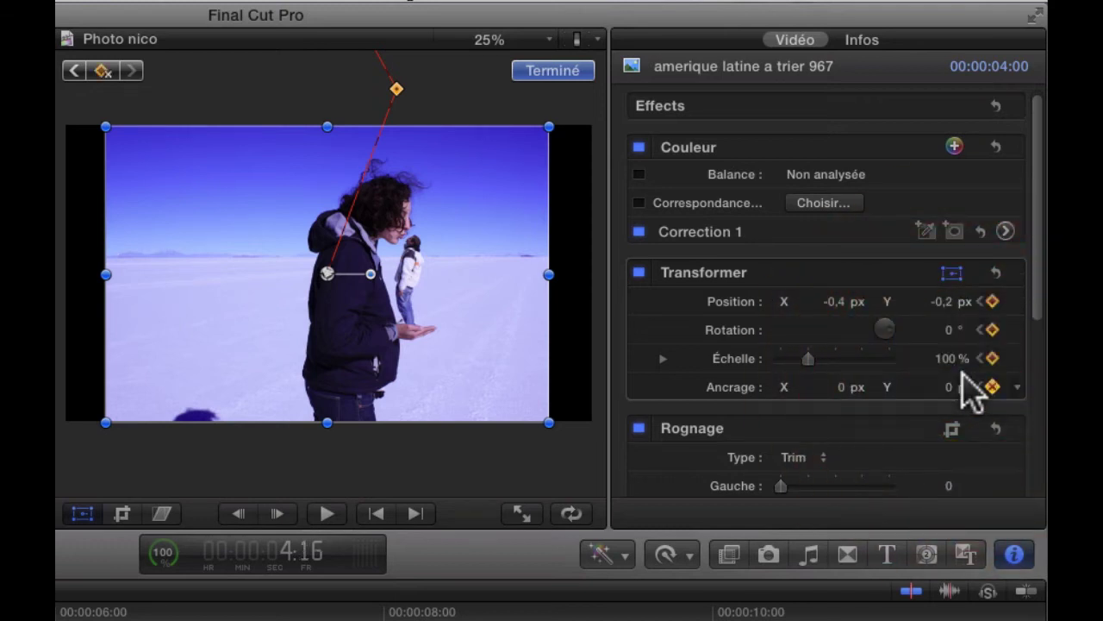
click(74, 72)
click(74, 71)
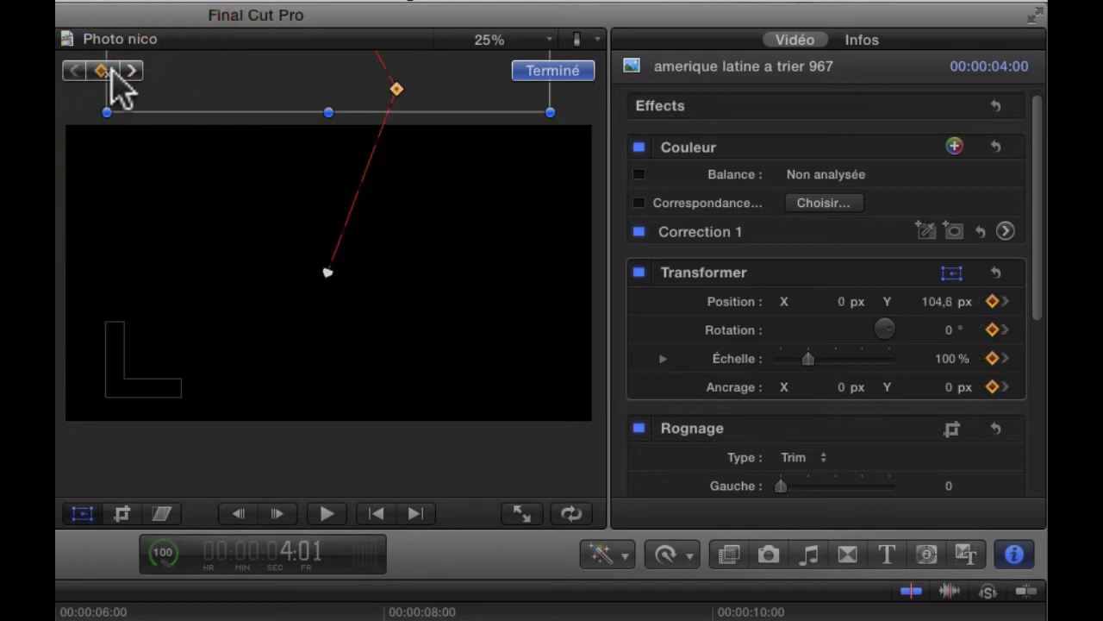
Smooth the second photo's motion path at the 4:07 keyframe with Lissage and tilt its curve handle slightly
click(131, 69)
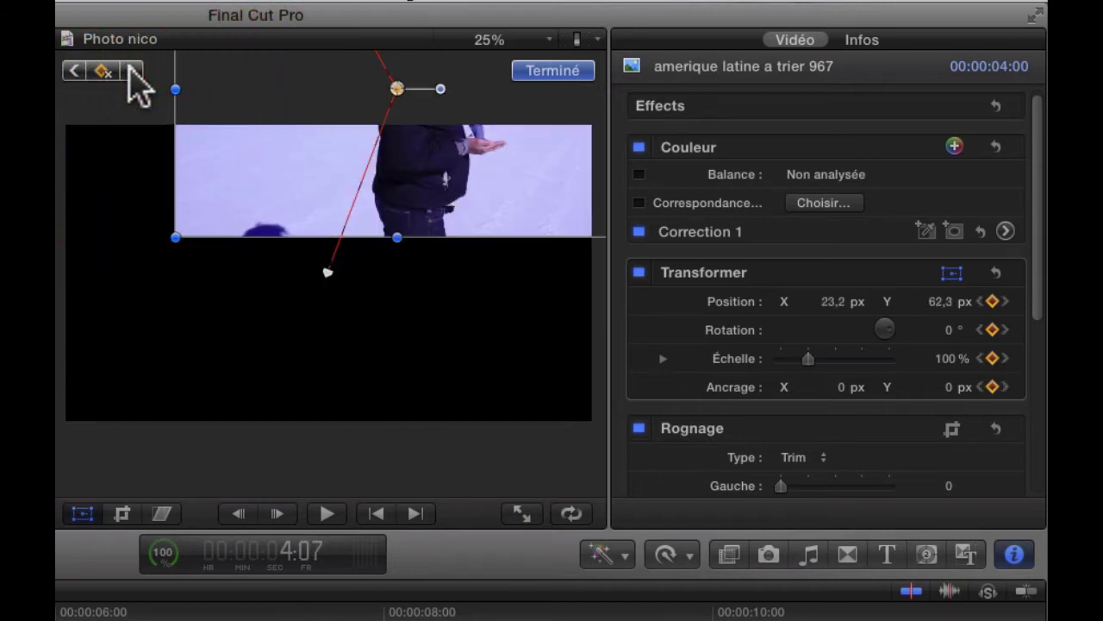
right_click(397, 88)
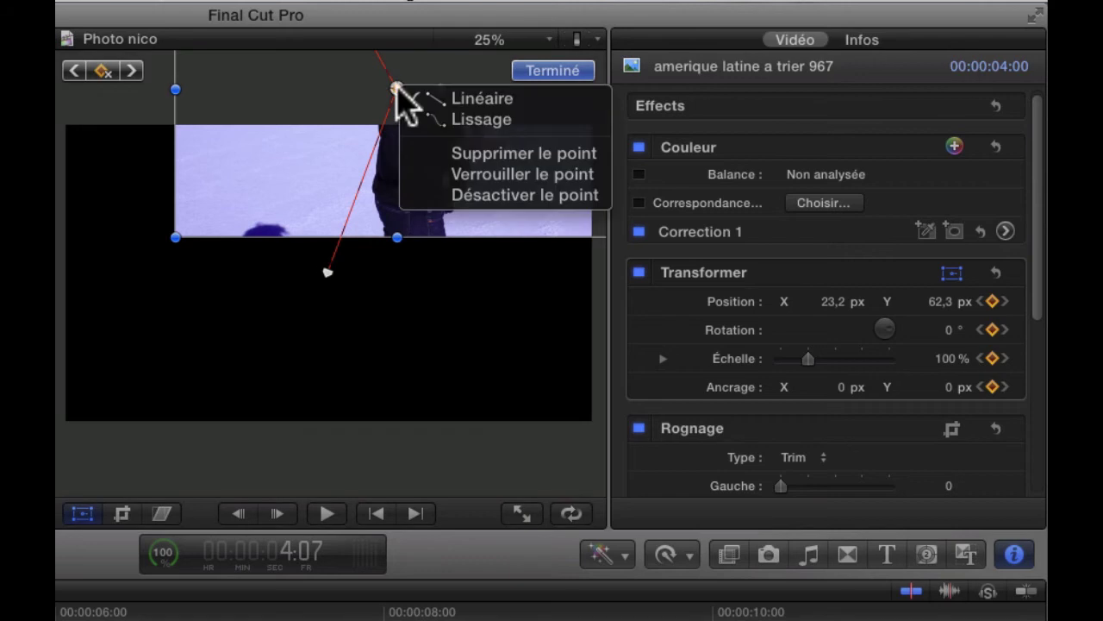
click(471, 121)
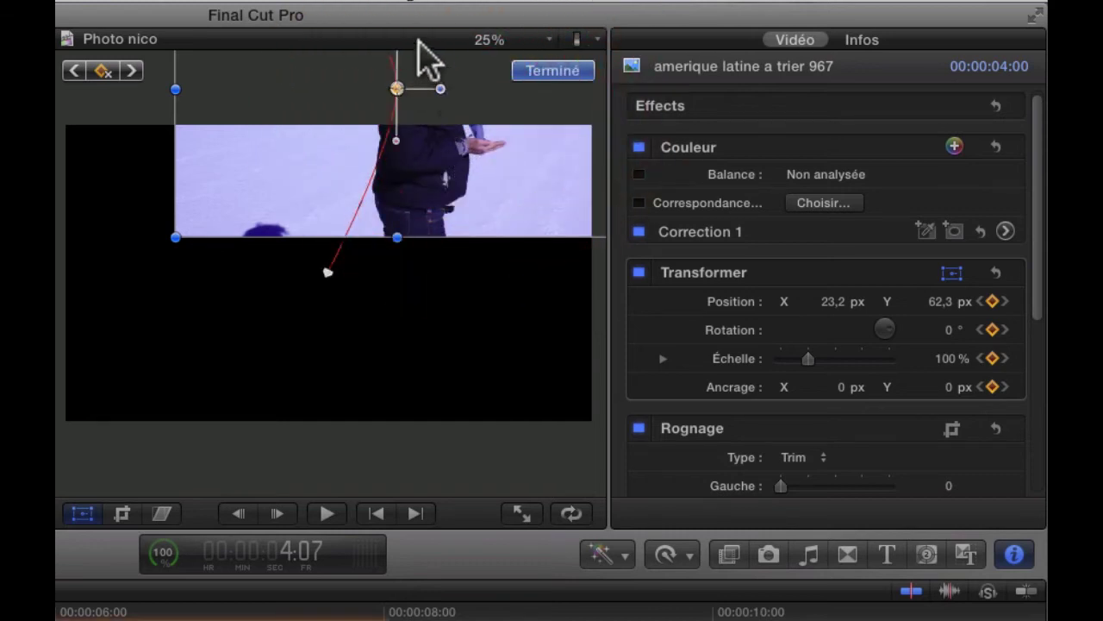
mouse_move(397, 140)
mouse_down()
mouse_move(410, 142)
mouse_move(389, 154)
mouse_move(394, 136)
mouse_move(415, 134)
mouse_move(402, 140)
mouse_up()
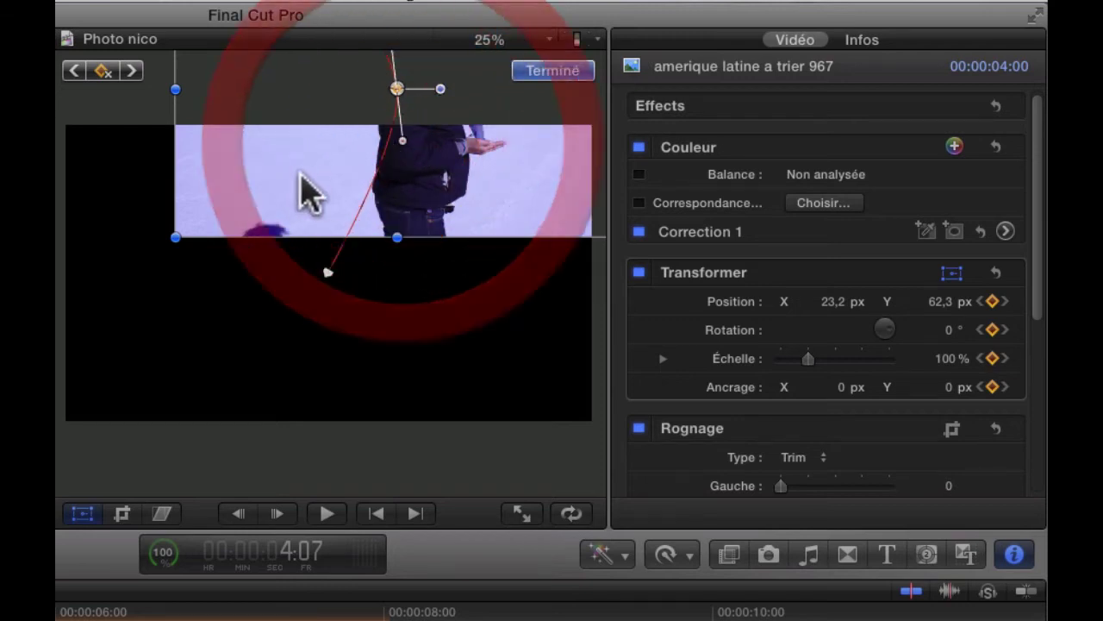
Play the second photo's entrance repeatedly from just before 4:00 to check its curved motion path
key(shift+Left)
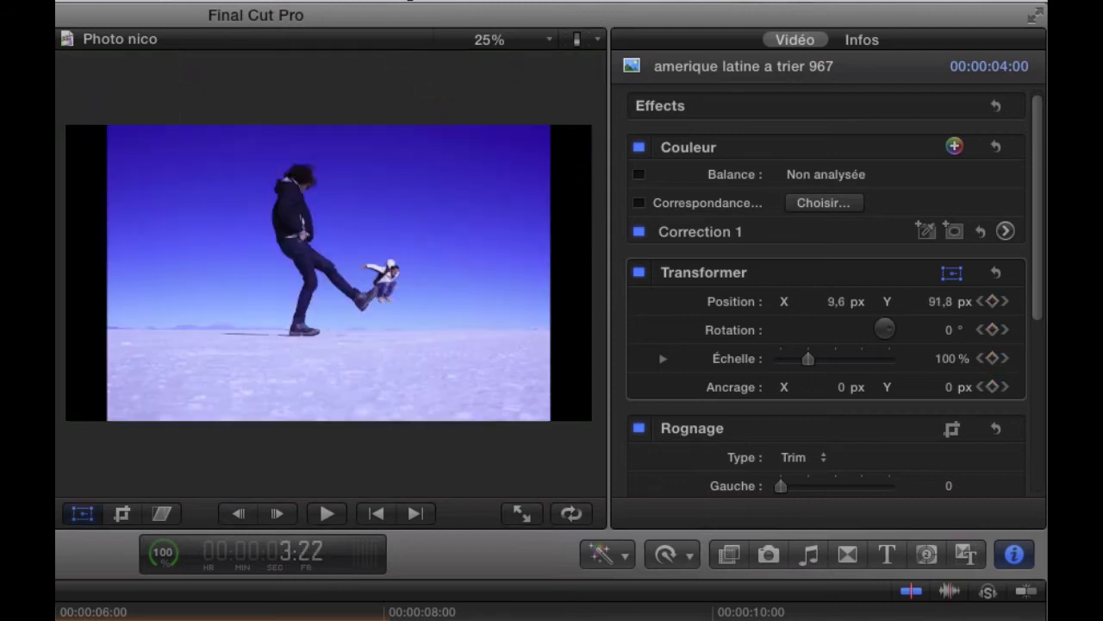
key(space)
key(space)
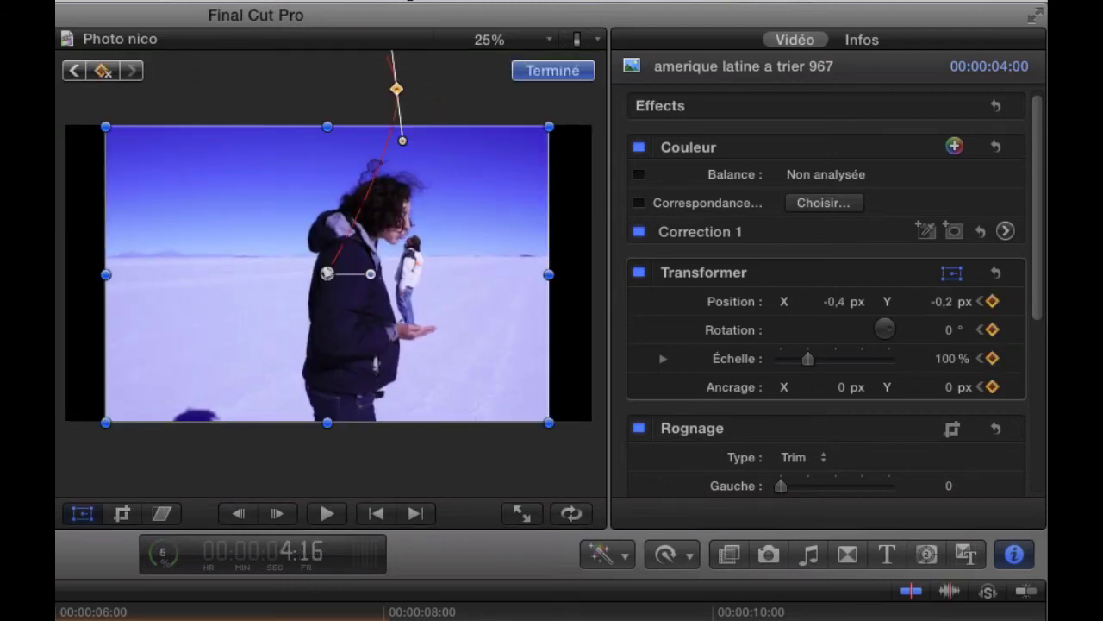
key(shift+Left)
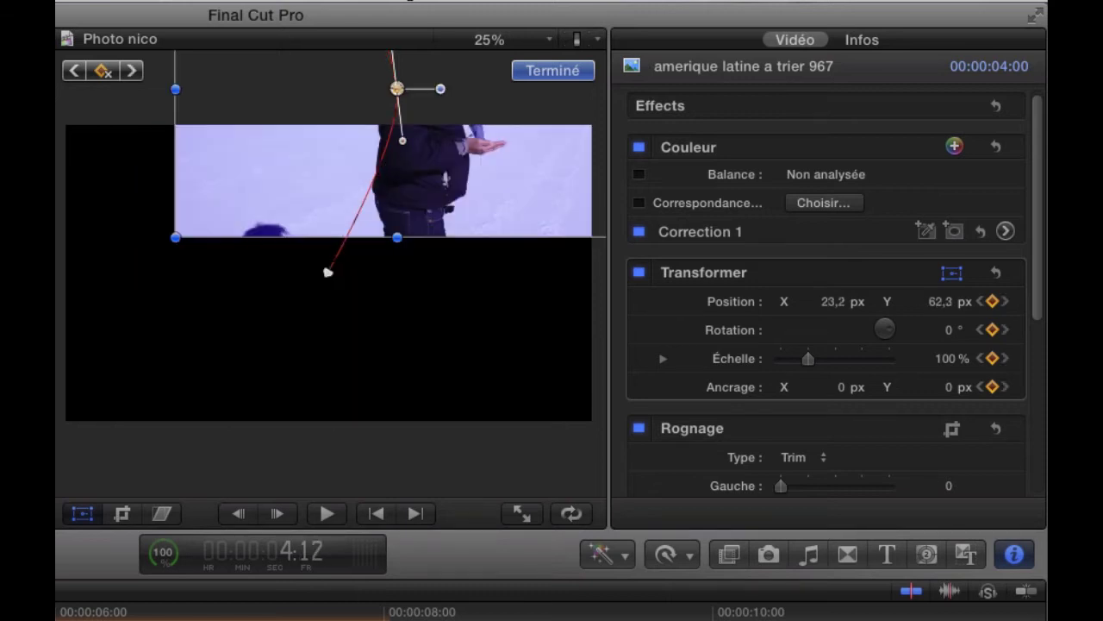
key(shift+Left)
key(Left)
key(Left)
key(Left)
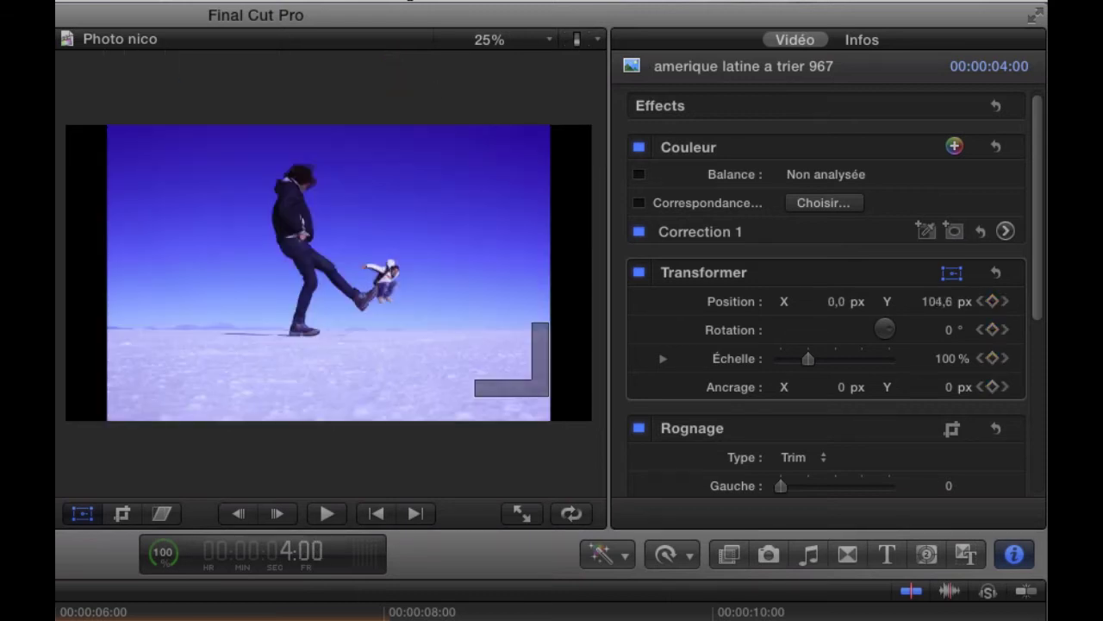
key(space)
key(space)
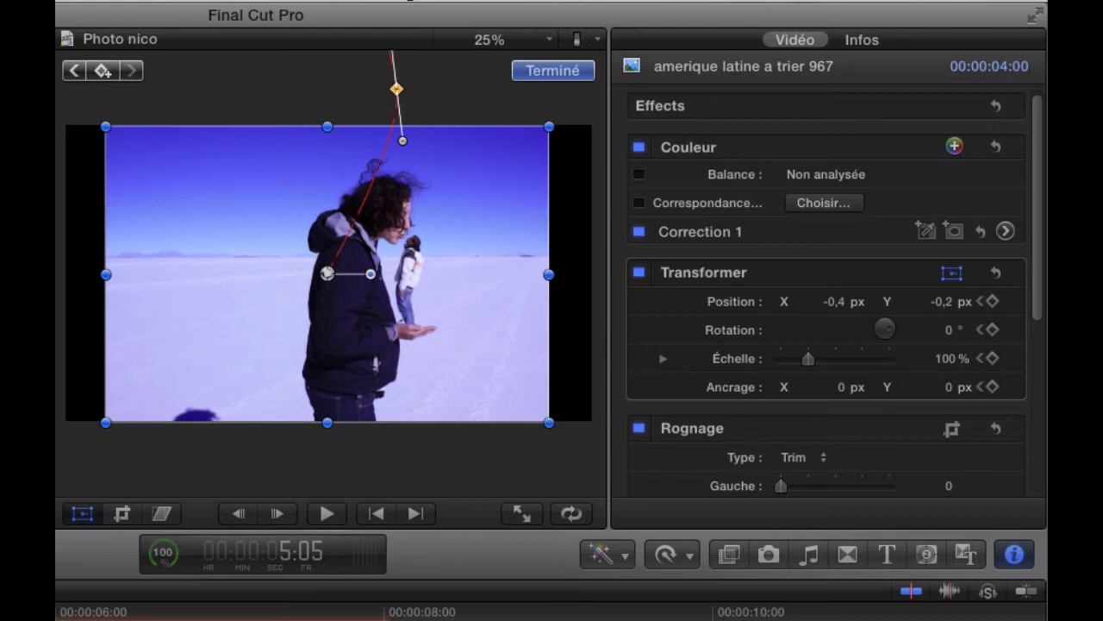
key(shift+space)
key(space)
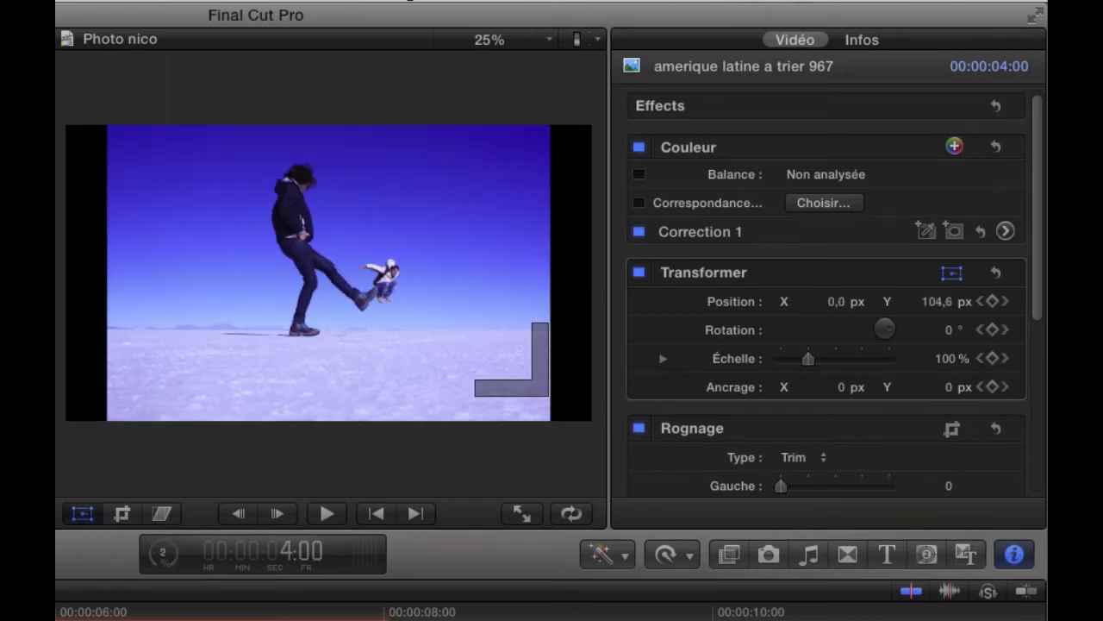
key(space)
key(space)
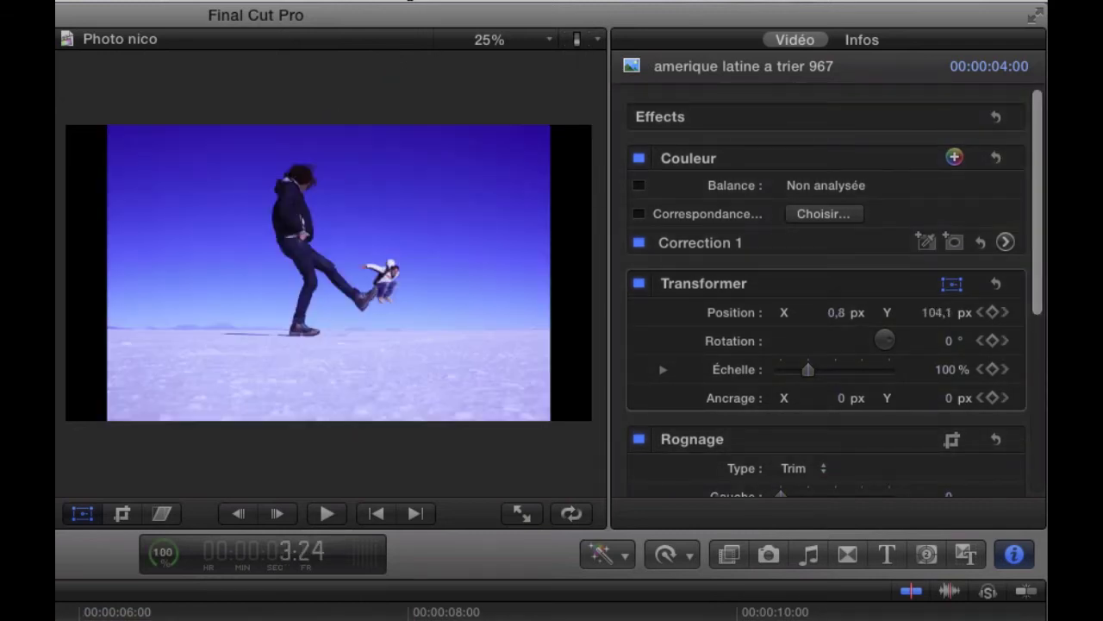
key(space)
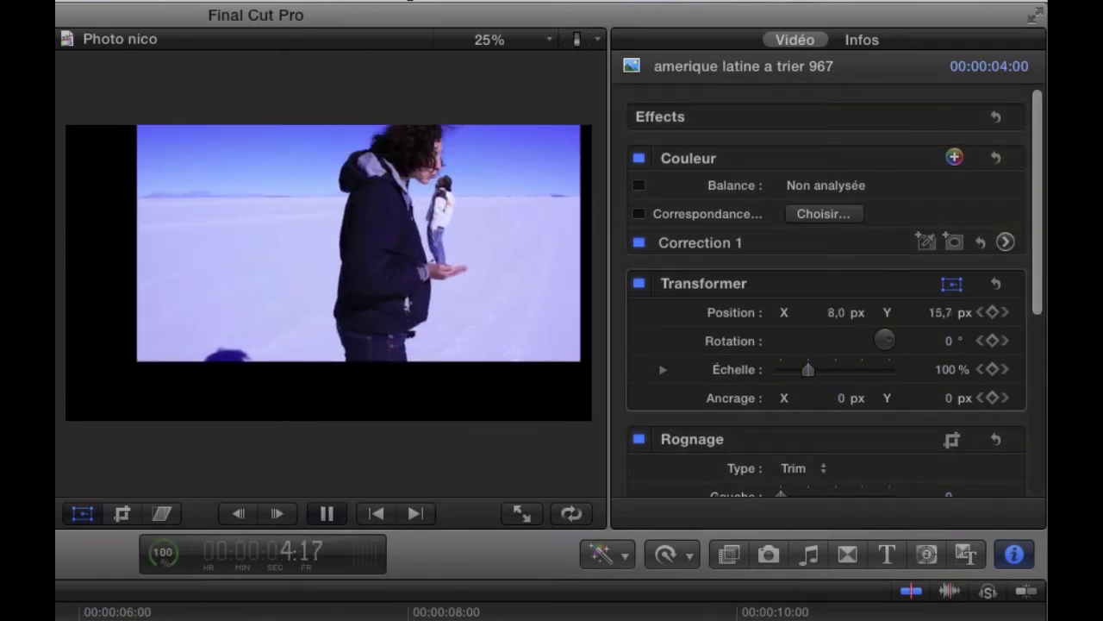
key(space)
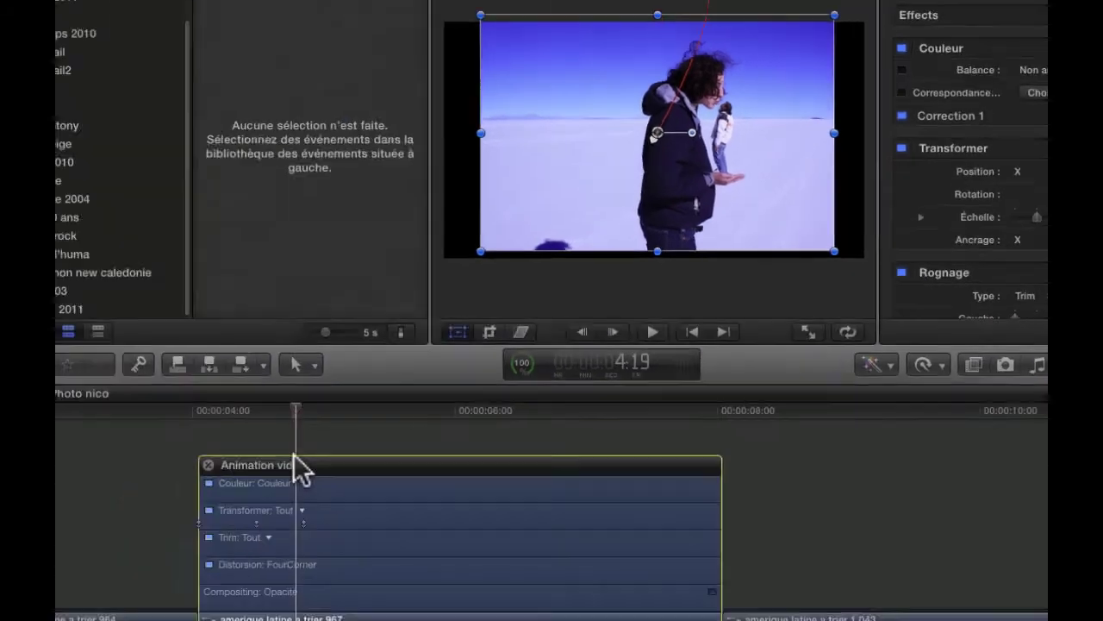
Hide the second photo's video animation lanes and play the slideshow from its start and through the second photo's entrance
key(ctrl+v)
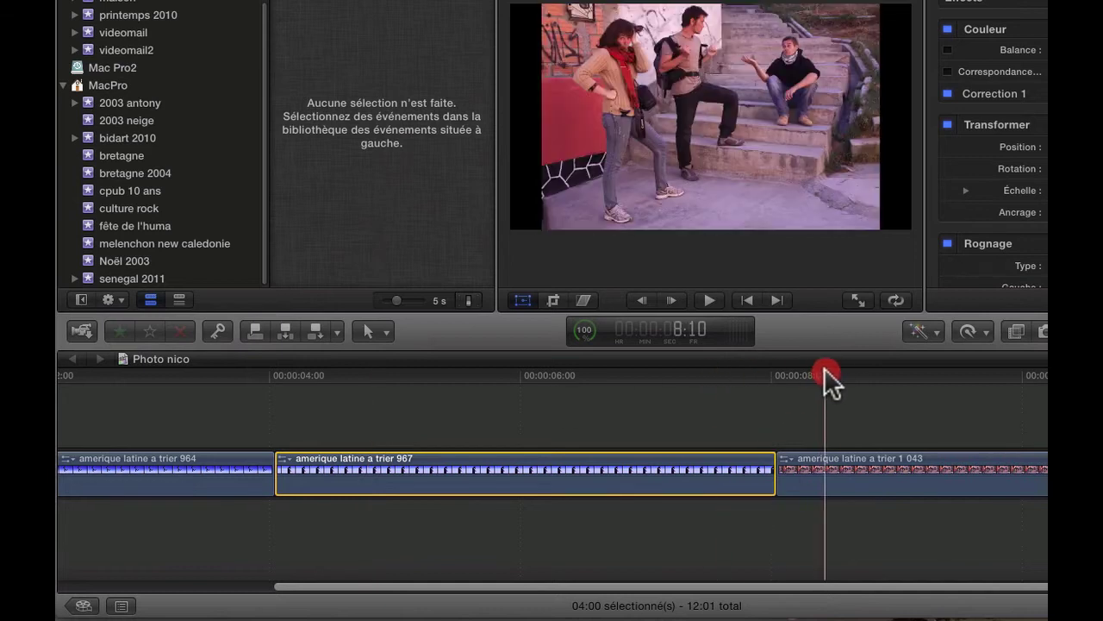
key(Home)
key(space)
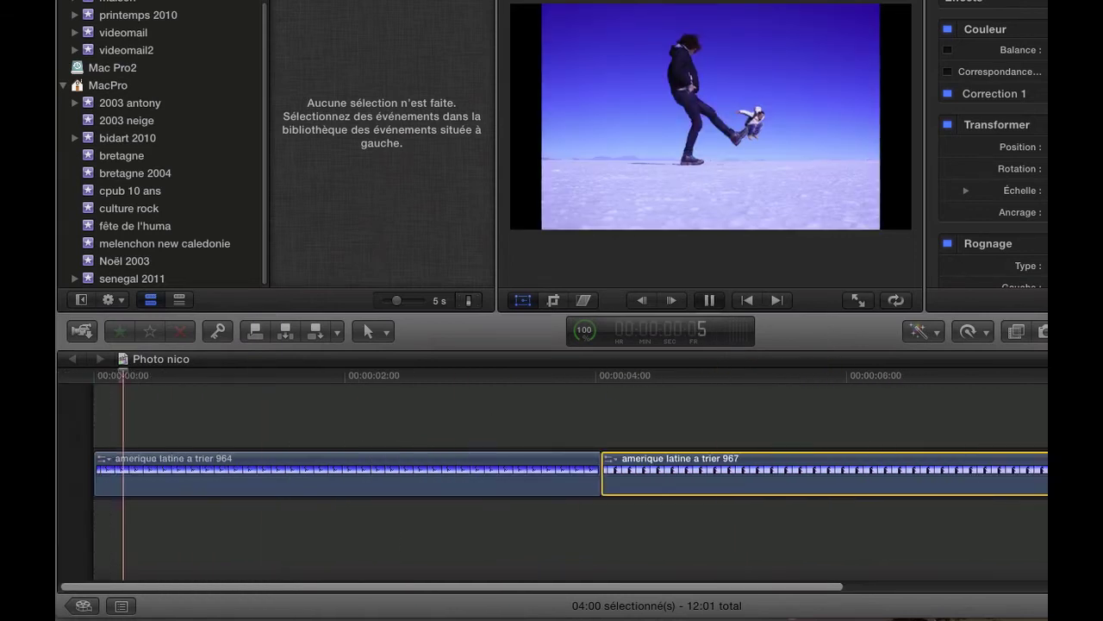
click(589, 373)
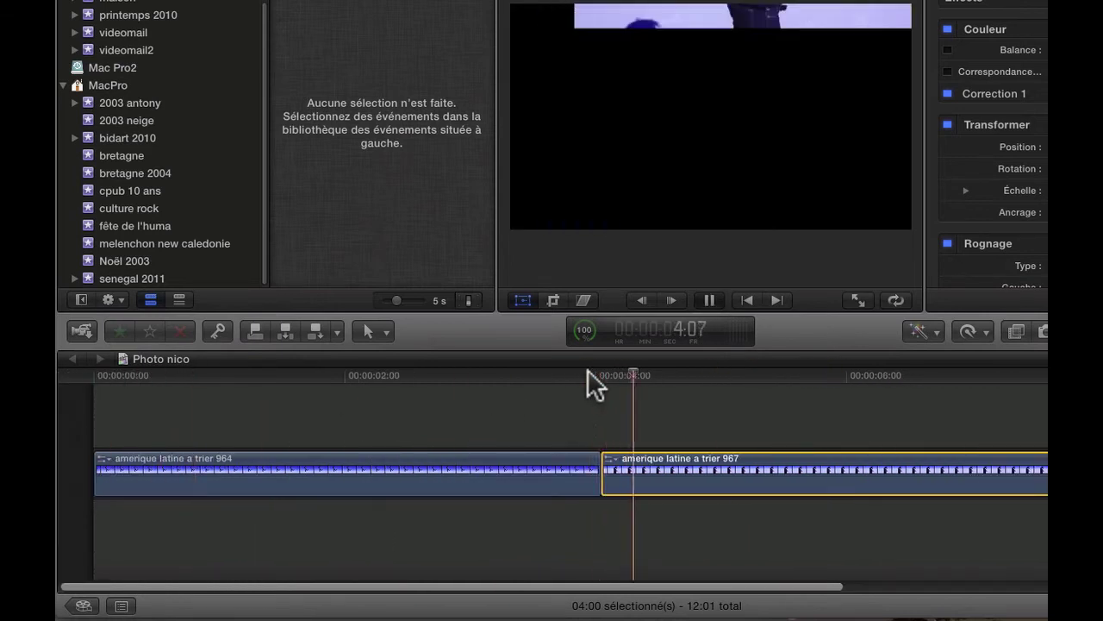
key(space)
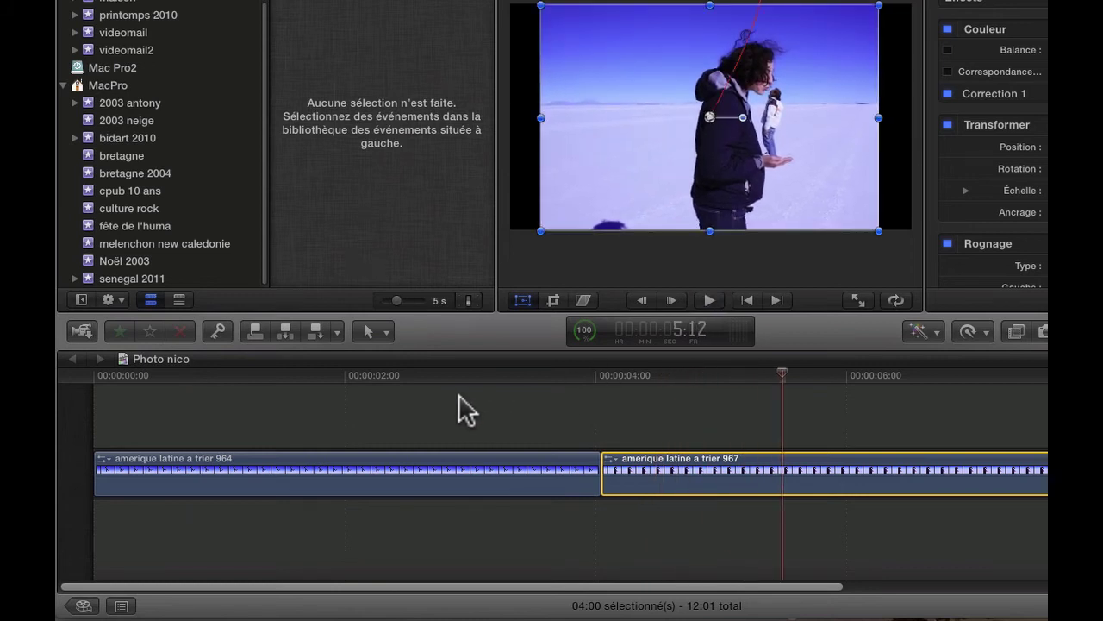
Trim the first photo on all sides to a tight frame around the two figures and apply it
click(137, 379)
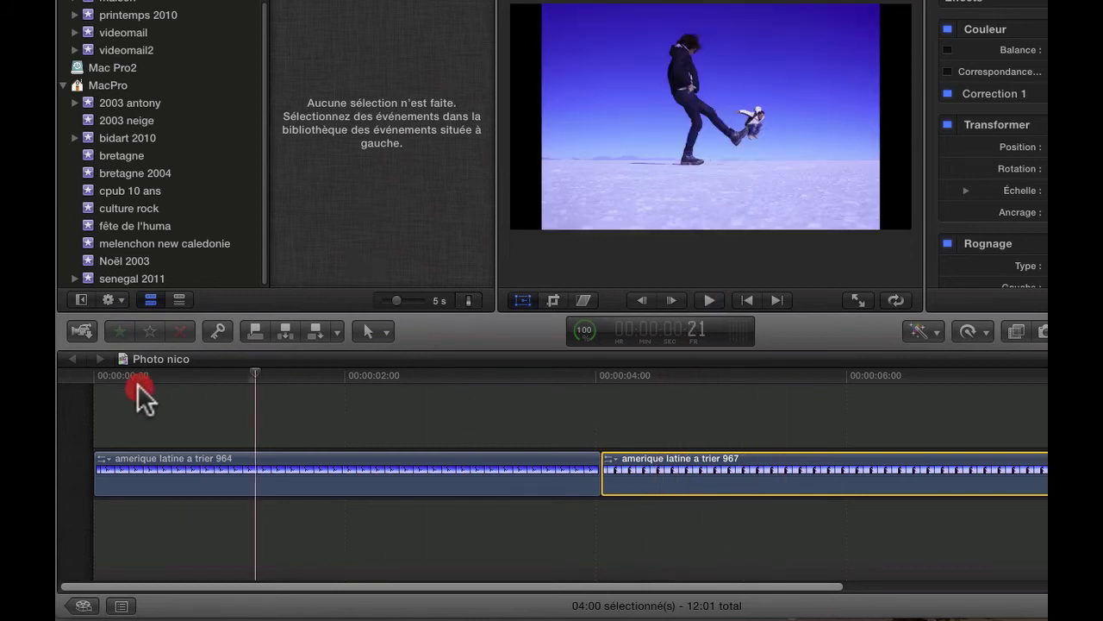
click(228, 466)
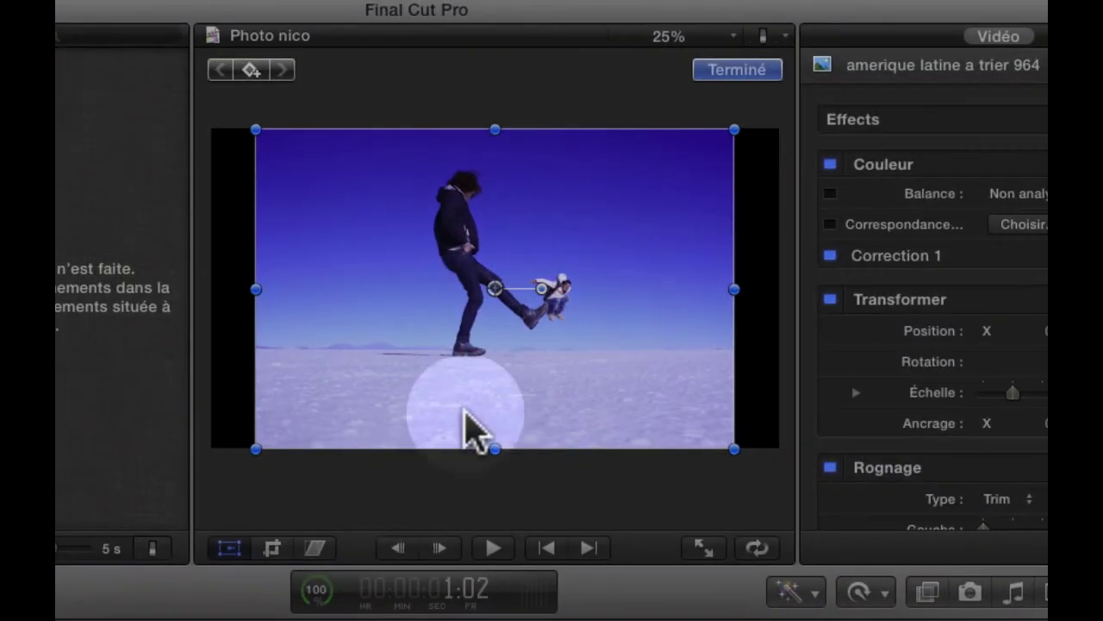
click(554, 300)
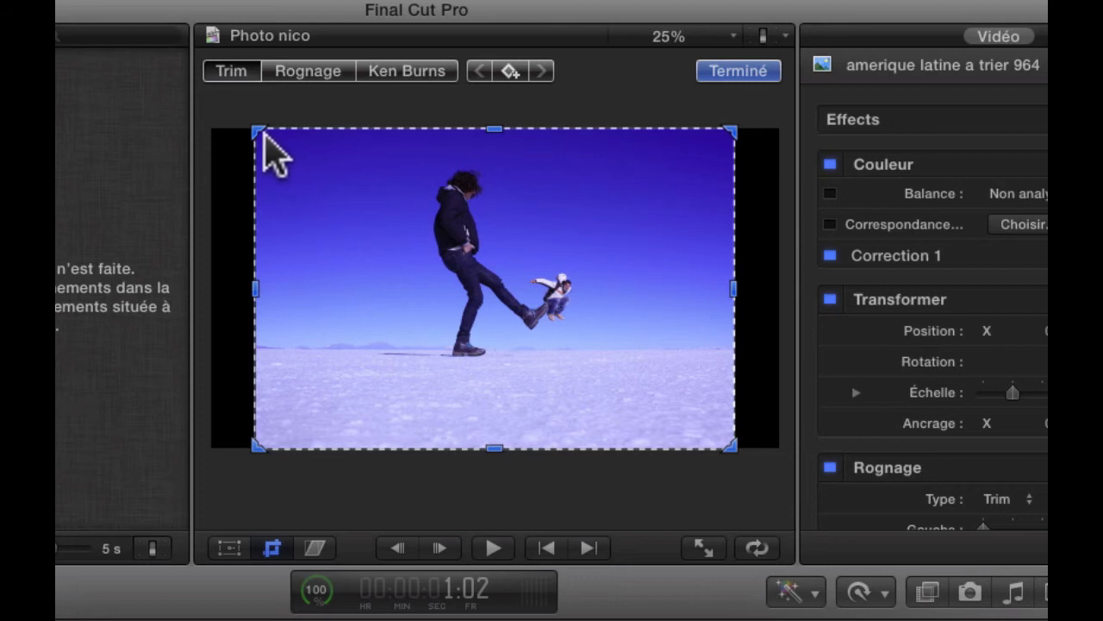
click(288, 136)
drag(288, 136, 390, 158)
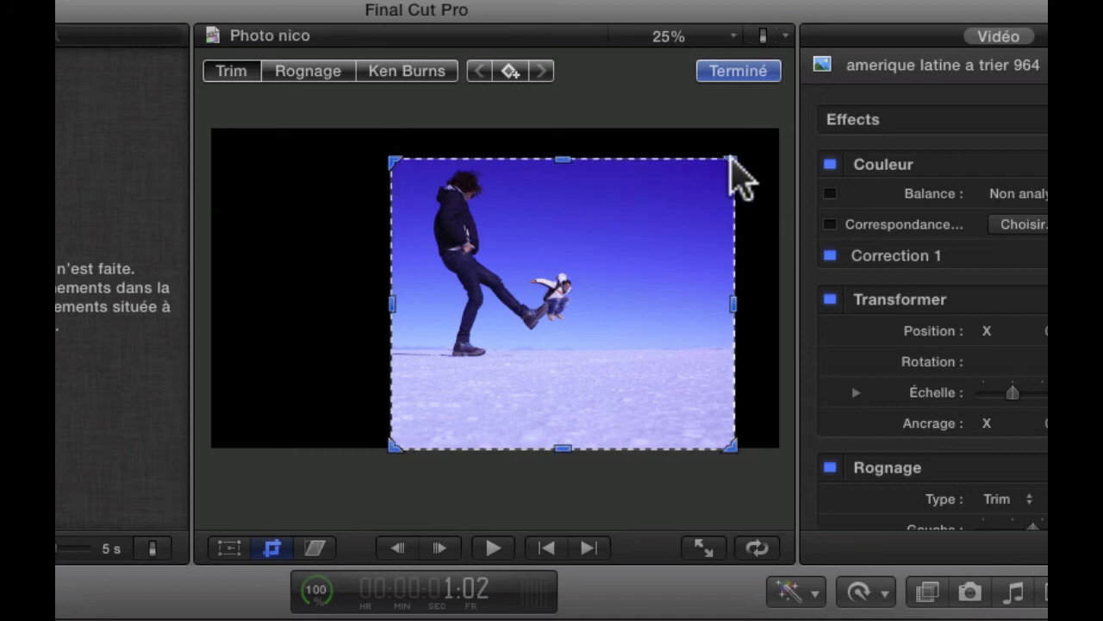
drag(732, 159, 574, 210)
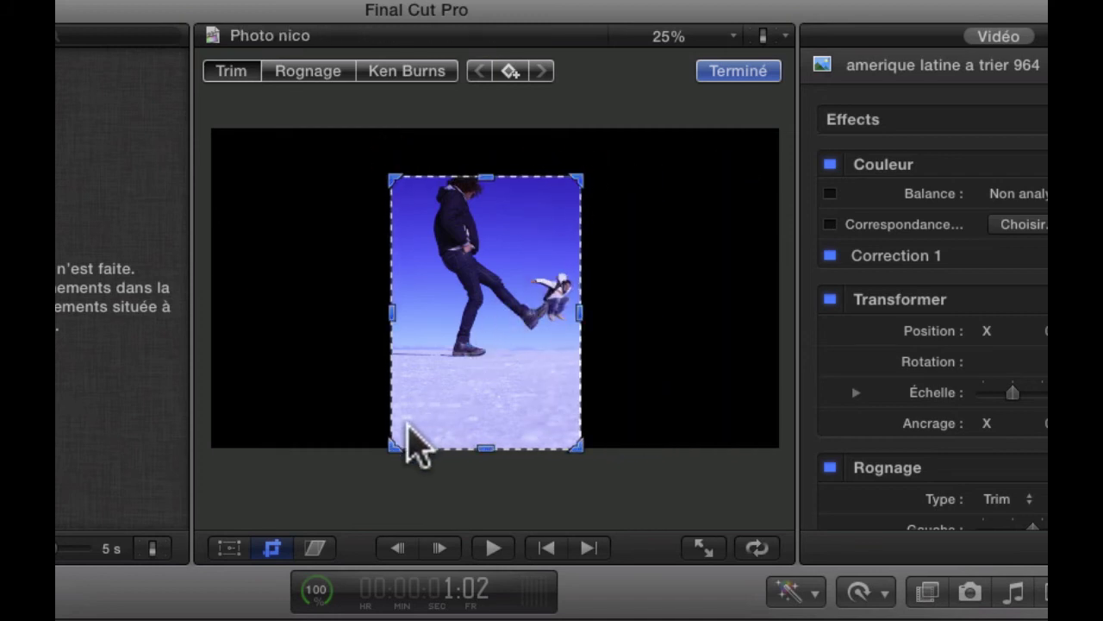
drag(394, 448, 422, 380)
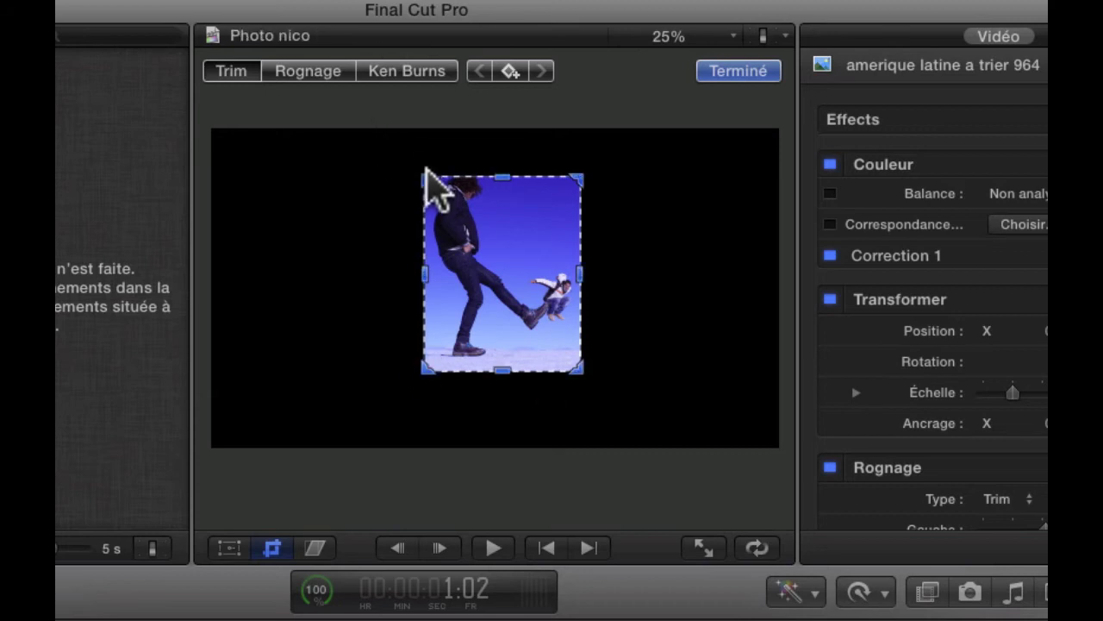
drag(426, 177, 425, 170)
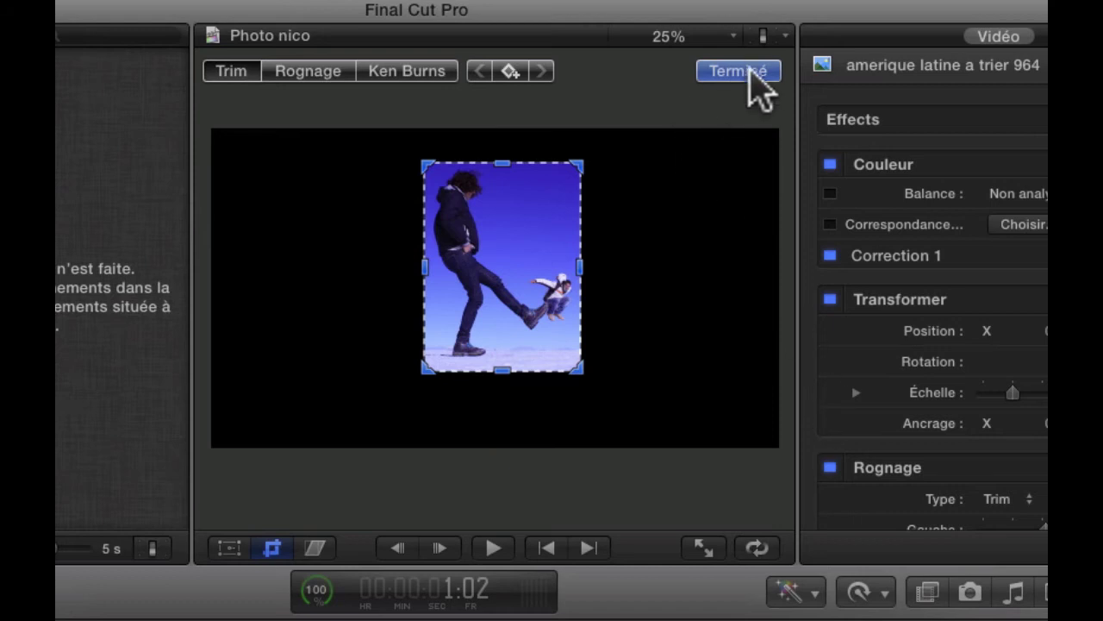
click(748, 72)
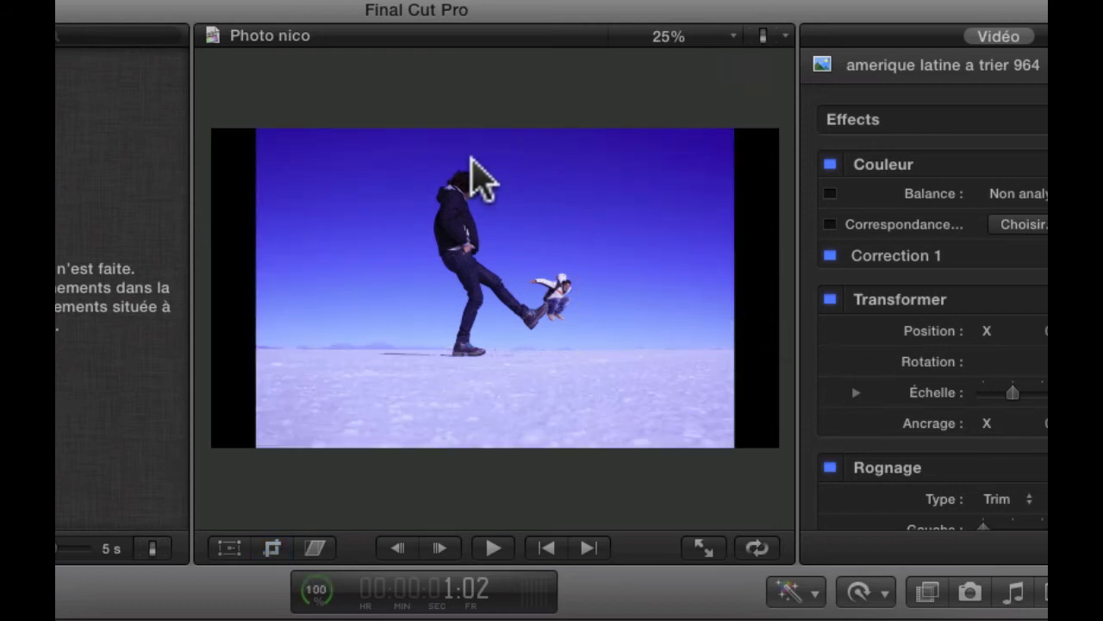
Crop the first photo to a smaller frame around the two figures with the Rognage type, apply it, and reset the crop
click(272, 548)
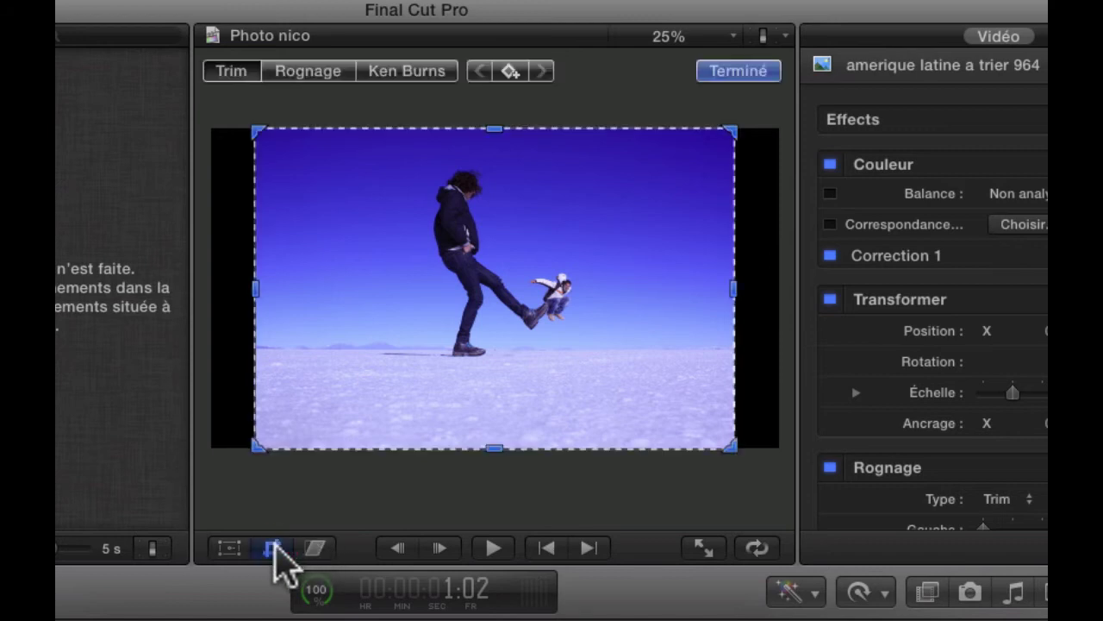
click(337, 72)
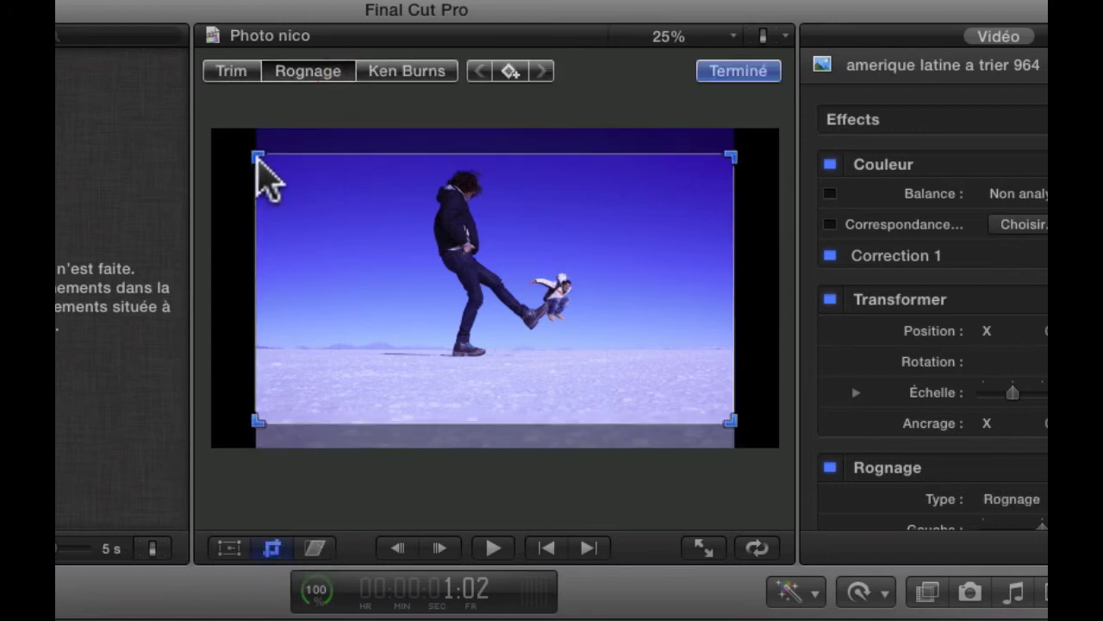
drag(258, 158, 341, 190)
drag(297, 133, 330, 155)
drag(440, 238, 407, 229)
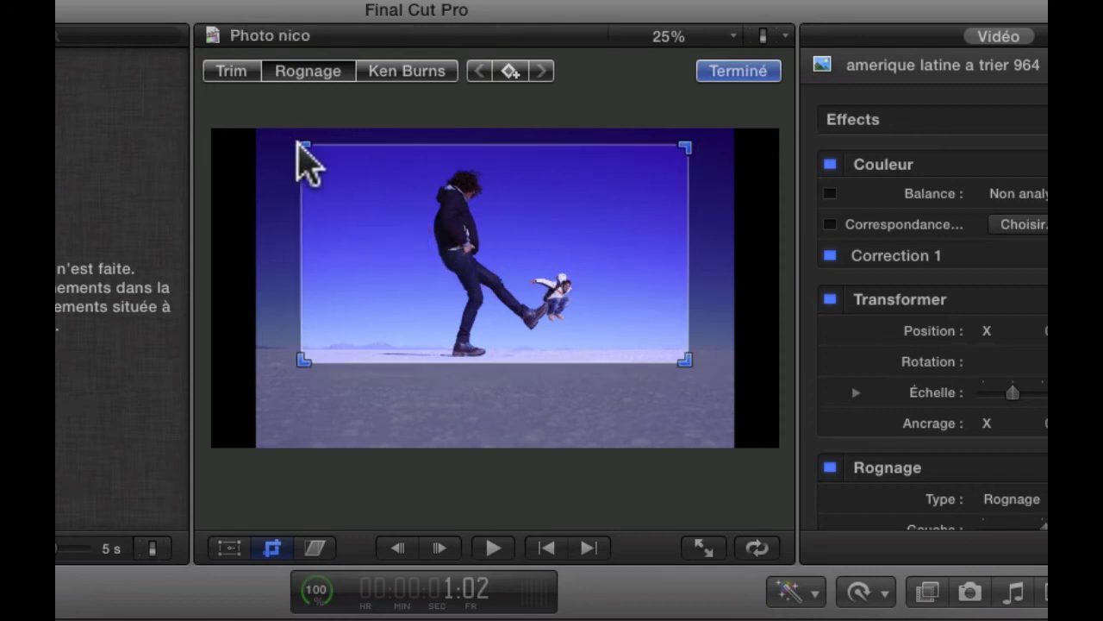
drag(297, 143, 382, 215)
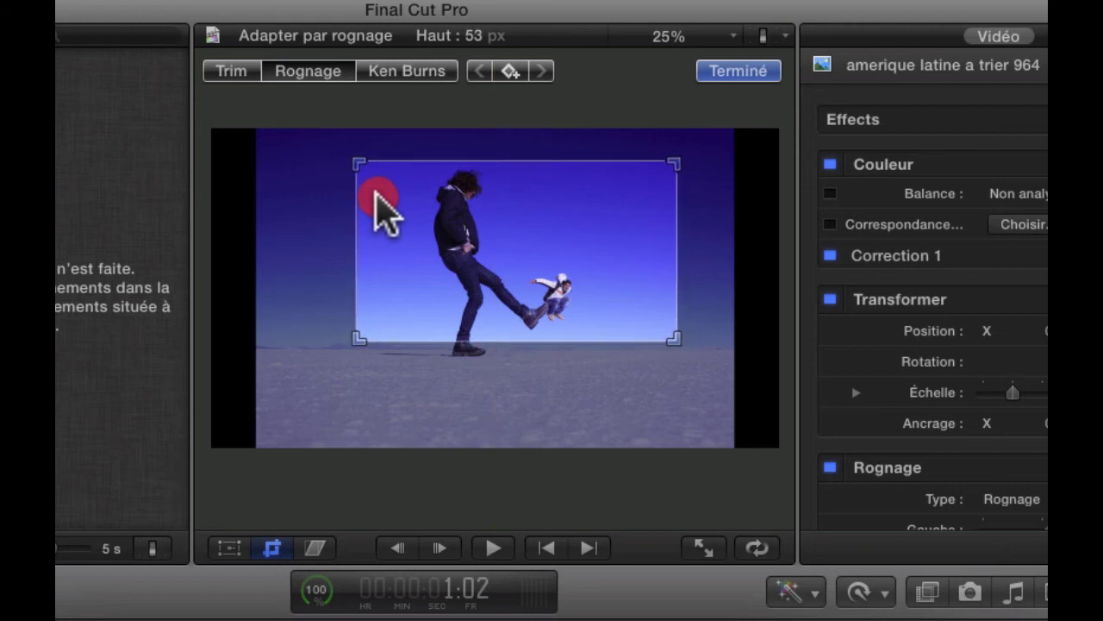
mouse_move(358, 337)
mouse_down()
mouse_move(326, 390)
mouse_move(369, 340)
mouse_up()
drag(386, 293, 383, 288)
click(741, 73)
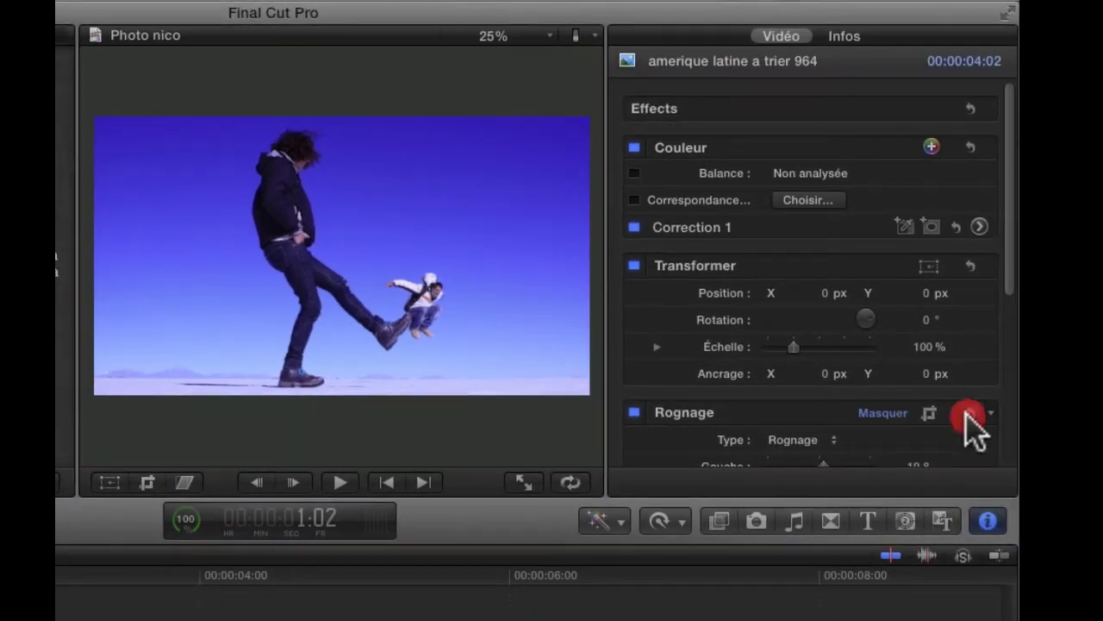
click(968, 413)
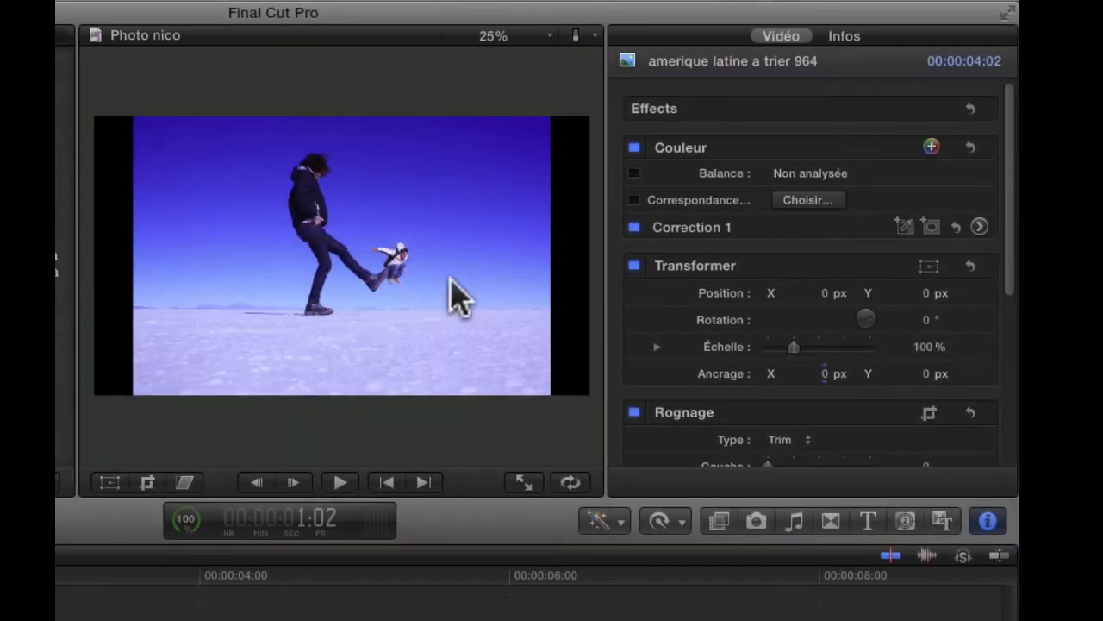
Switch the first photo's crop type to Ken Burns and select its Début and Fin frames in turn
click(148, 483)
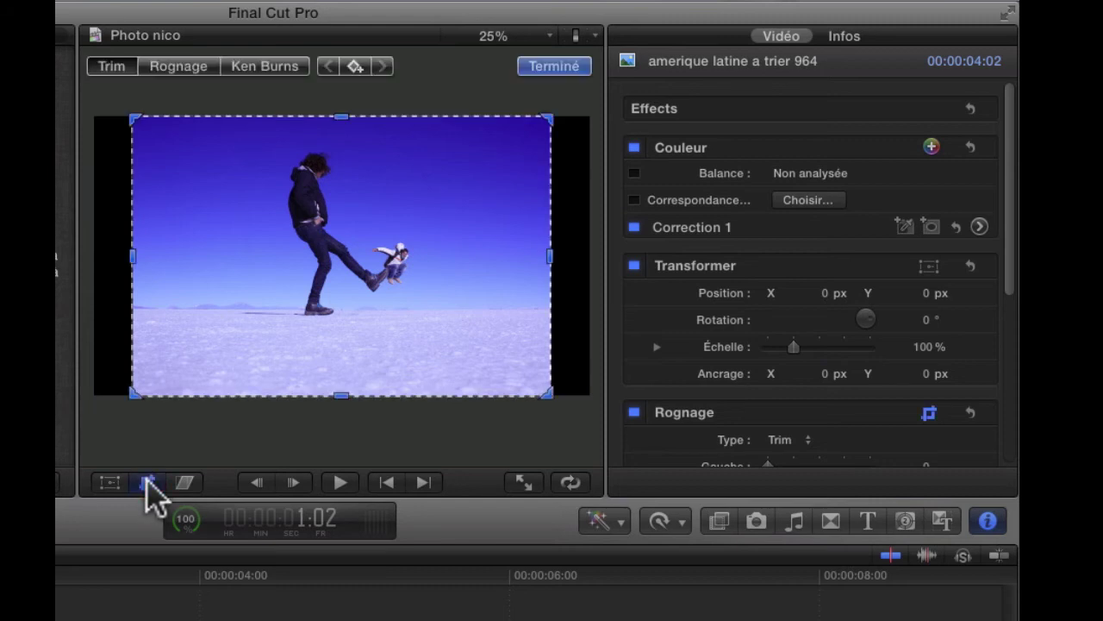
click(257, 69)
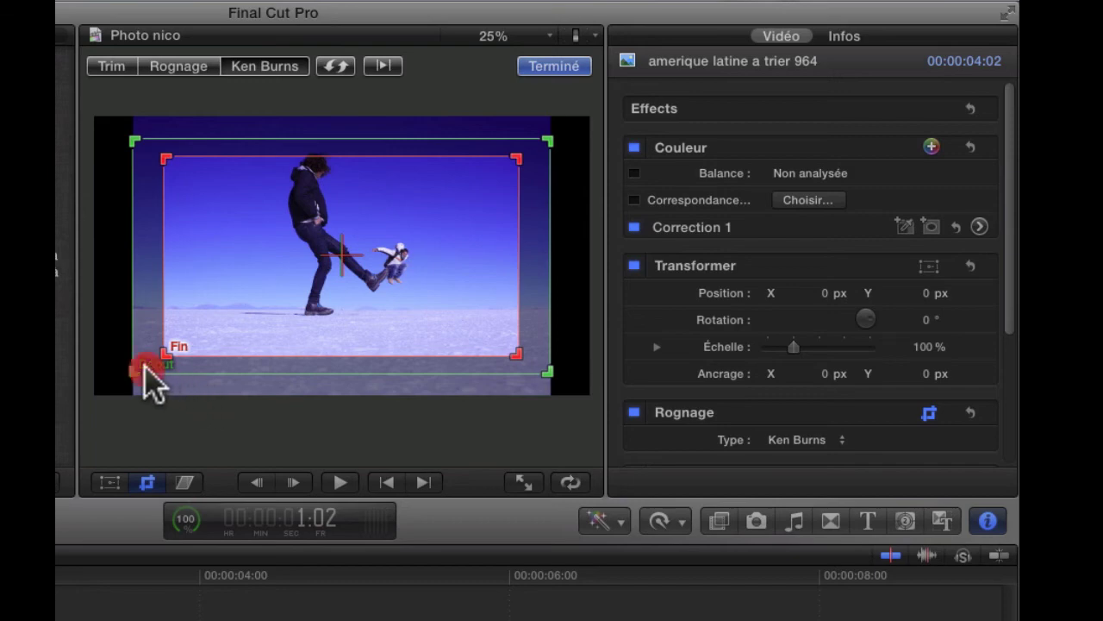
drag(144, 365, 136, 366)
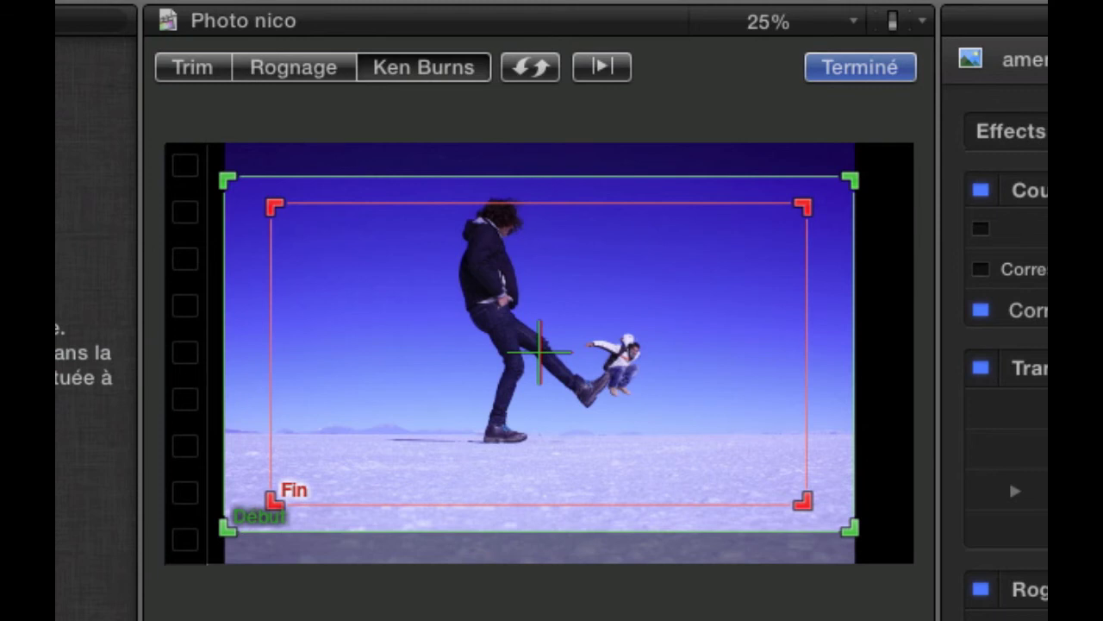
click(290, 490)
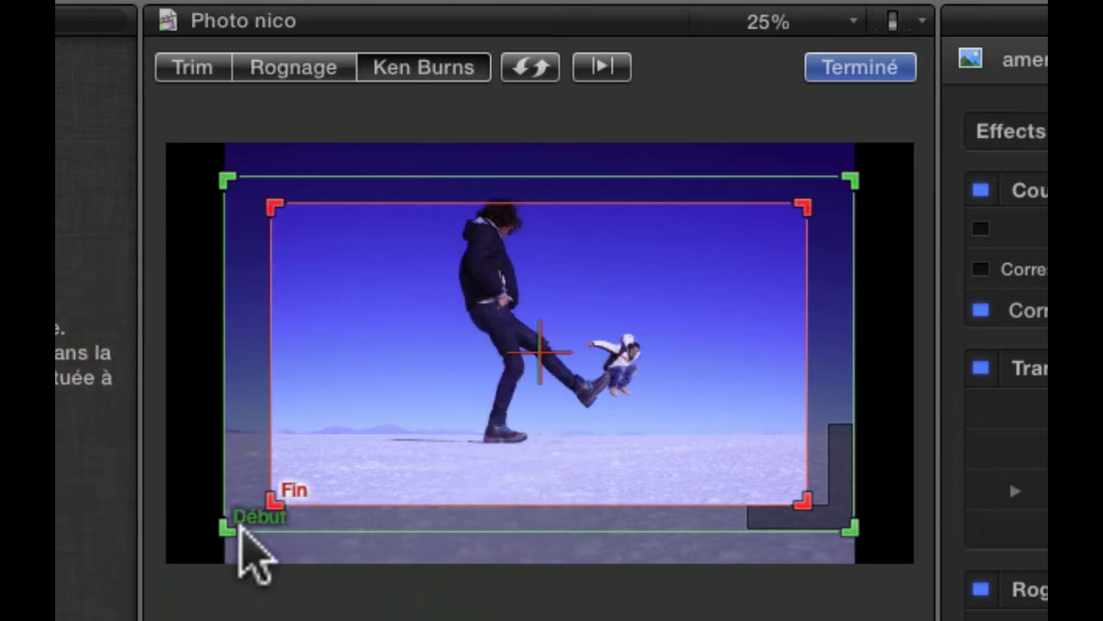
Shrink the first photo's Ken Burns Début frame and position it around the kicking leg and the small crouching figure
click(241, 523)
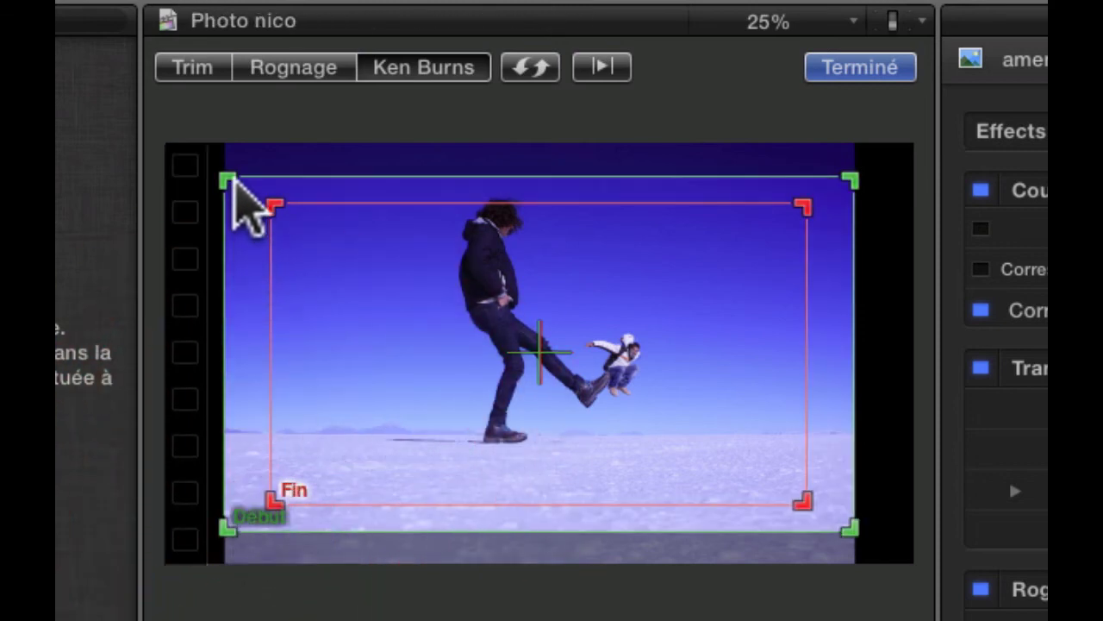
drag(229, 179, 603, 311)
drag(786, 276, 729, 284)
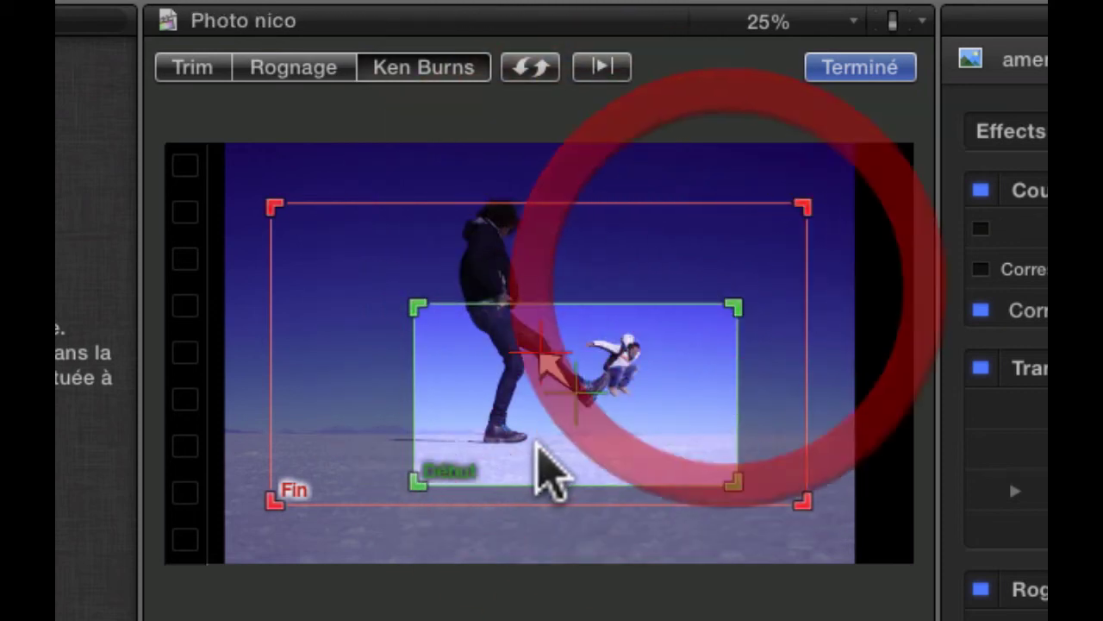
drag(534, 438, 556, 423)
drag(428, 284, 470, 317)
drag(647, 419, 612, 422)
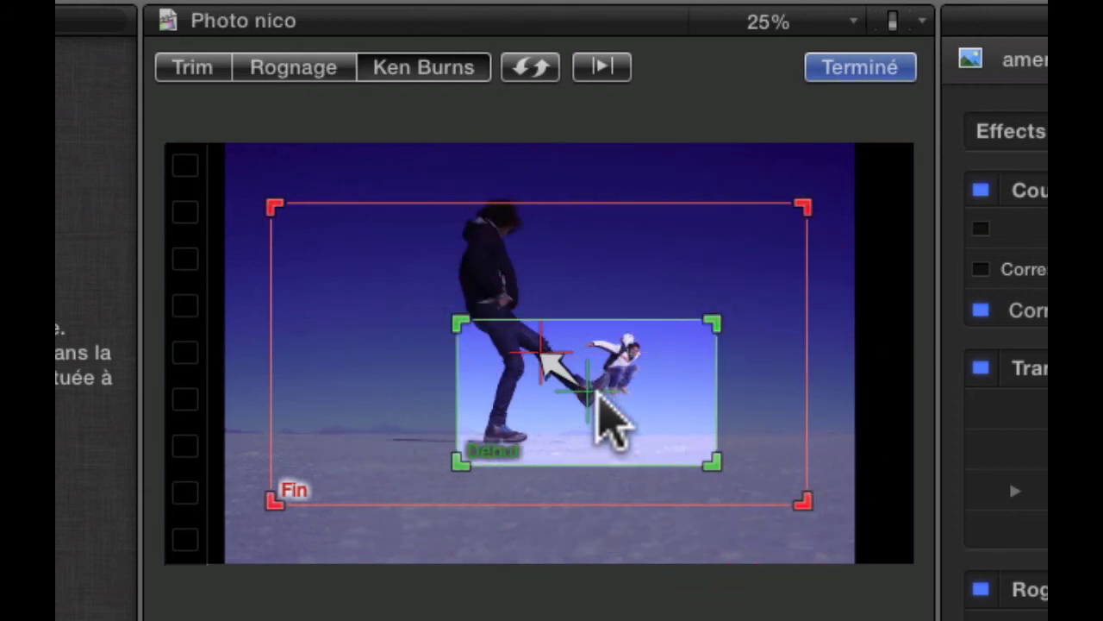
Enlarge the first photo's Ken Burns Fin frame until it spans nearly the full width of the photo
drag(275, 500, 248, 515)
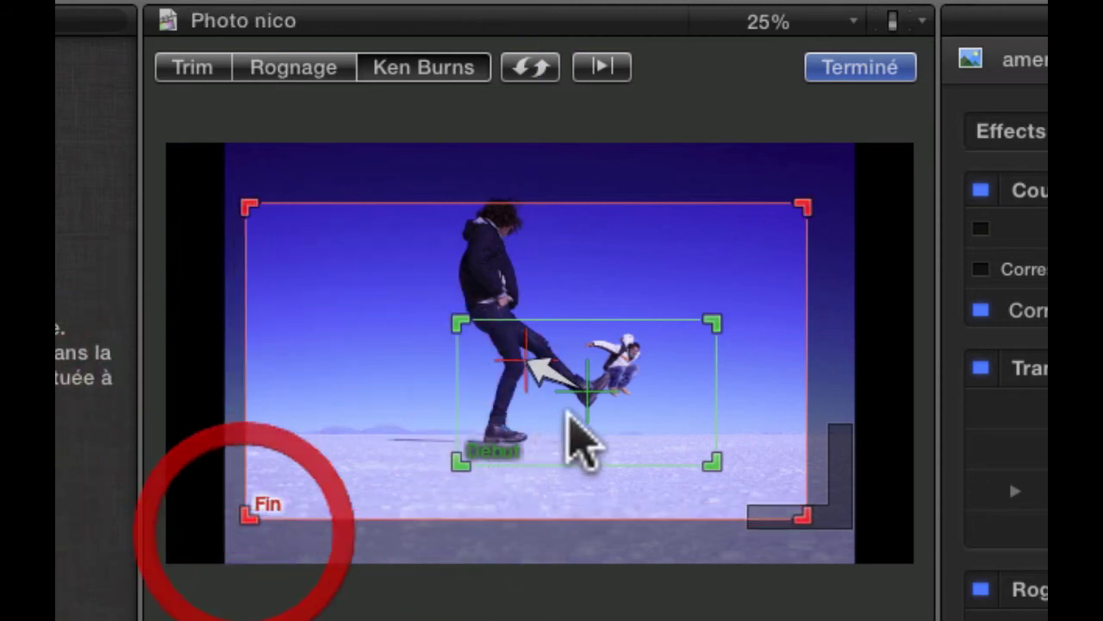
click(450, 455)
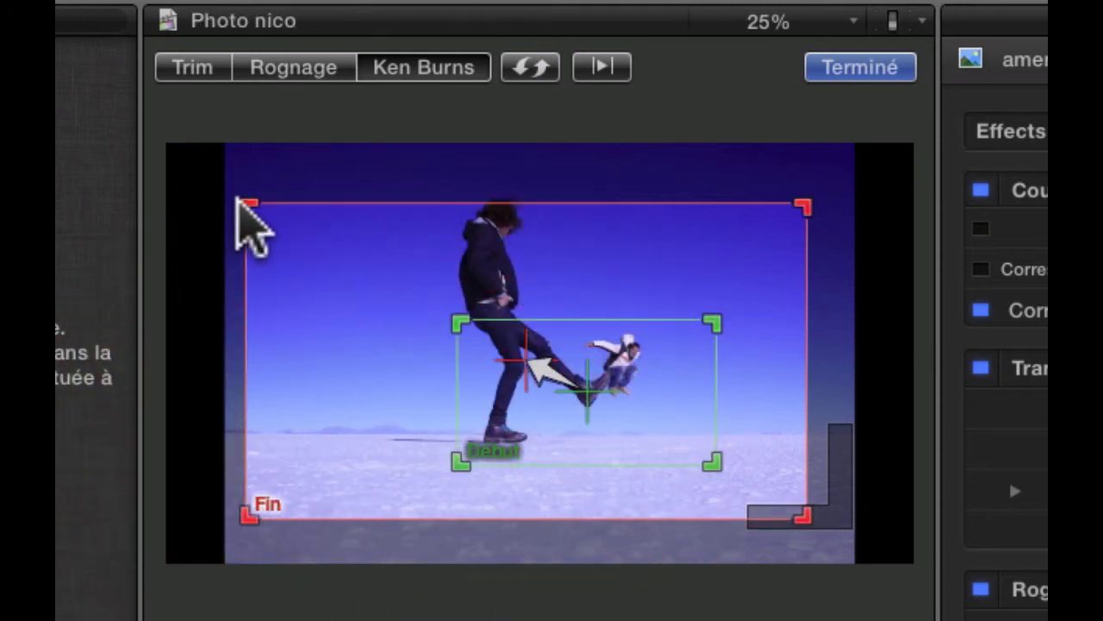
click(241, 203)
drag(240, 200, 181, 194)
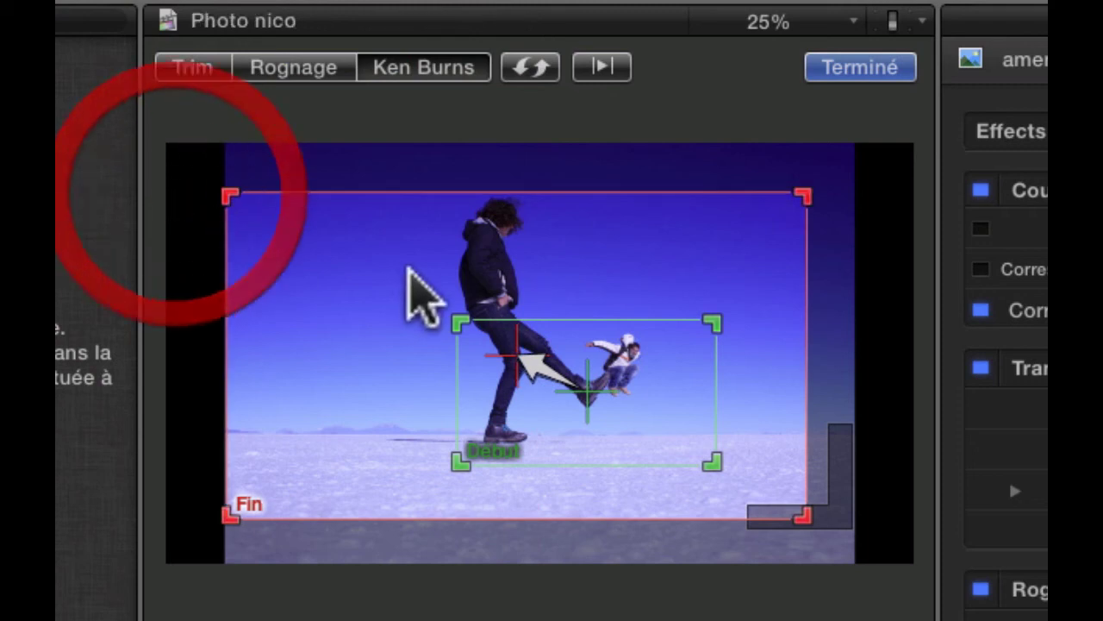
drag(407, 267, 483, 294)
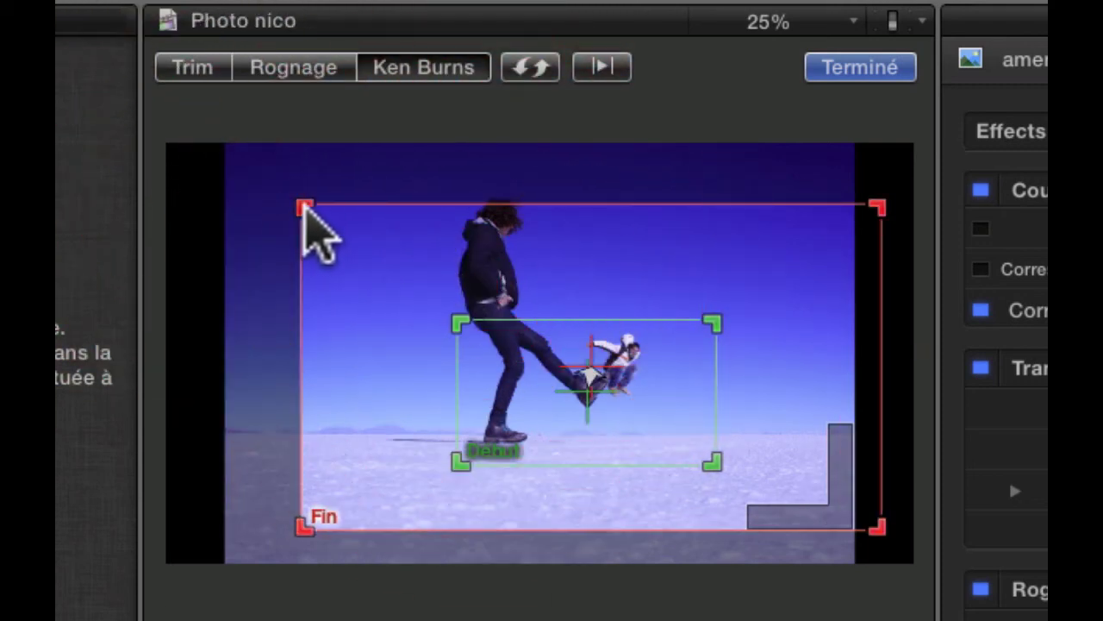
drag(303, 208, 246, 201)
drag(323, 251, 338, 269)
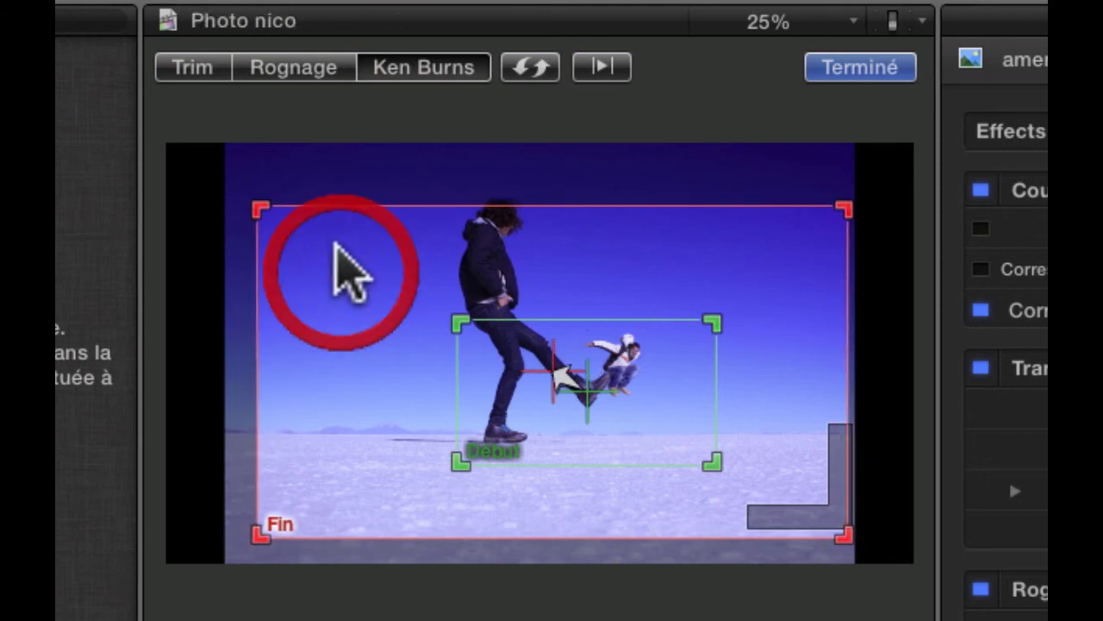
drag(260, 209, 233, 195)
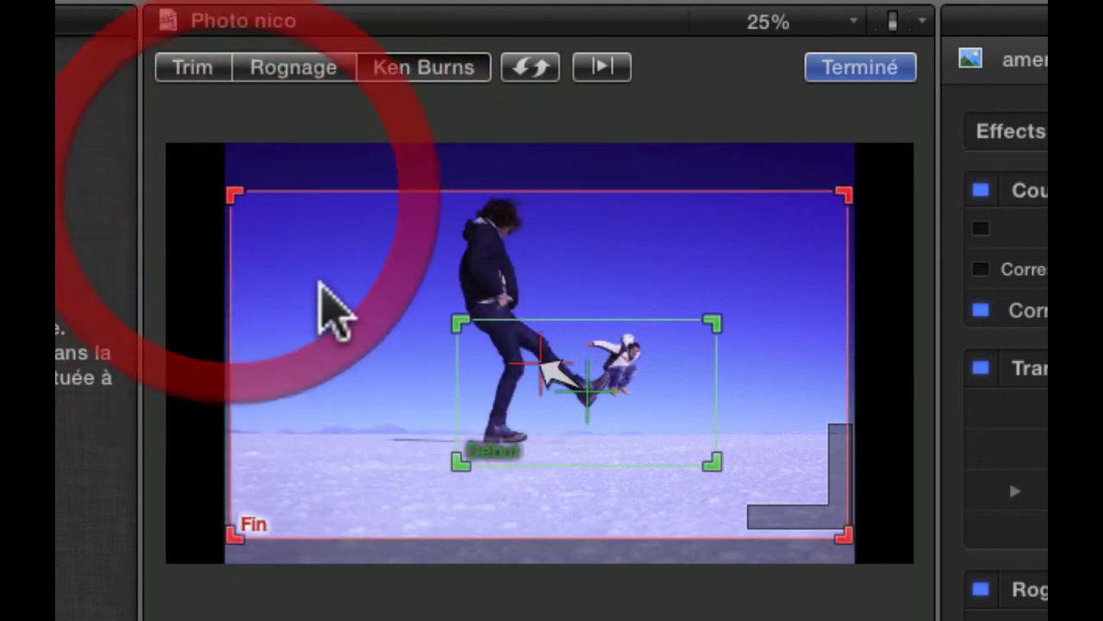
Move the Fin frame up to the photo's top edge, centred horizontally, and preview the Ken Burns move
drag(321, 283, 321, 227)
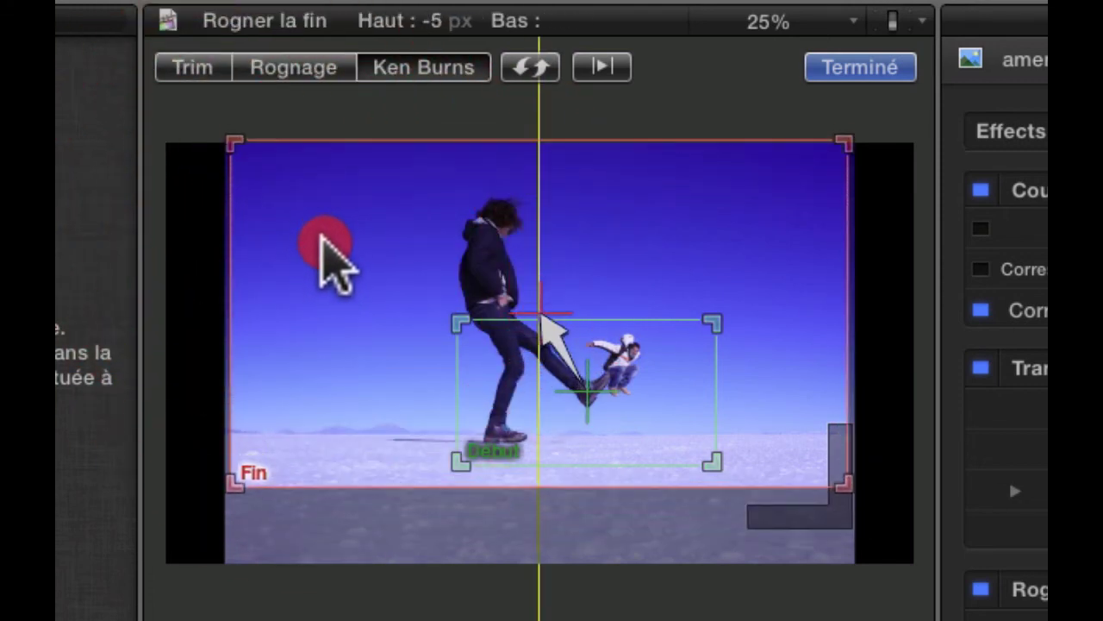
drag(336, 262, 333, 258)
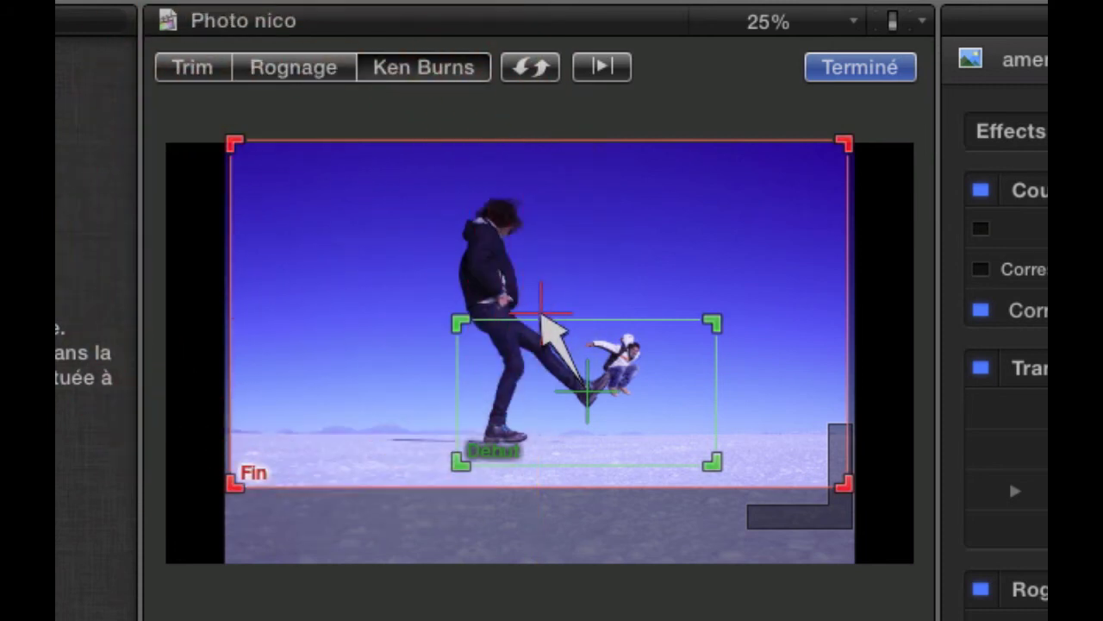
key(space)
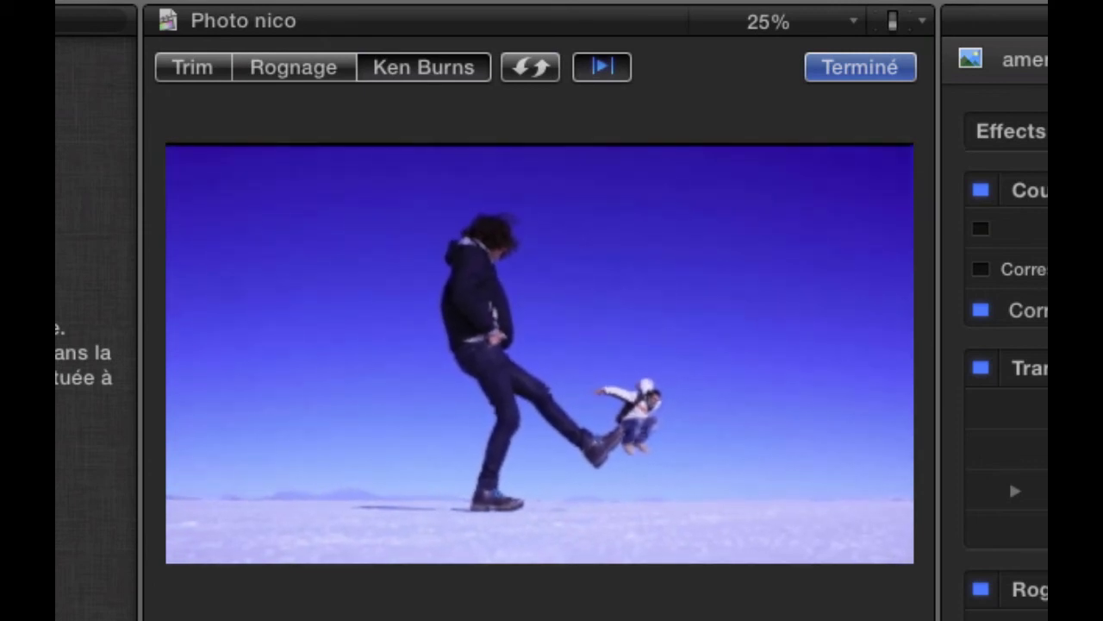
key(Return)
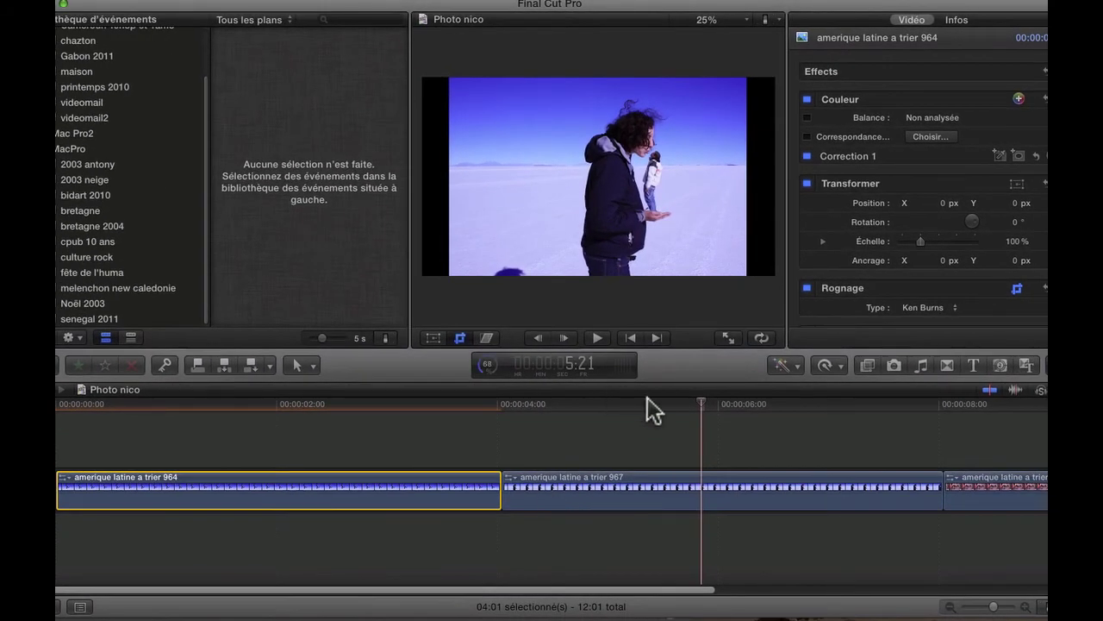
Select the third photo, amerique latine a trier 1 043, and shift it in Distort mode against the left edge of the video frame
scroll(642, 397, right, 5)
scroll(851, 499, right, 3)
drag(556, 405, 506, 412)
click(558, 488)
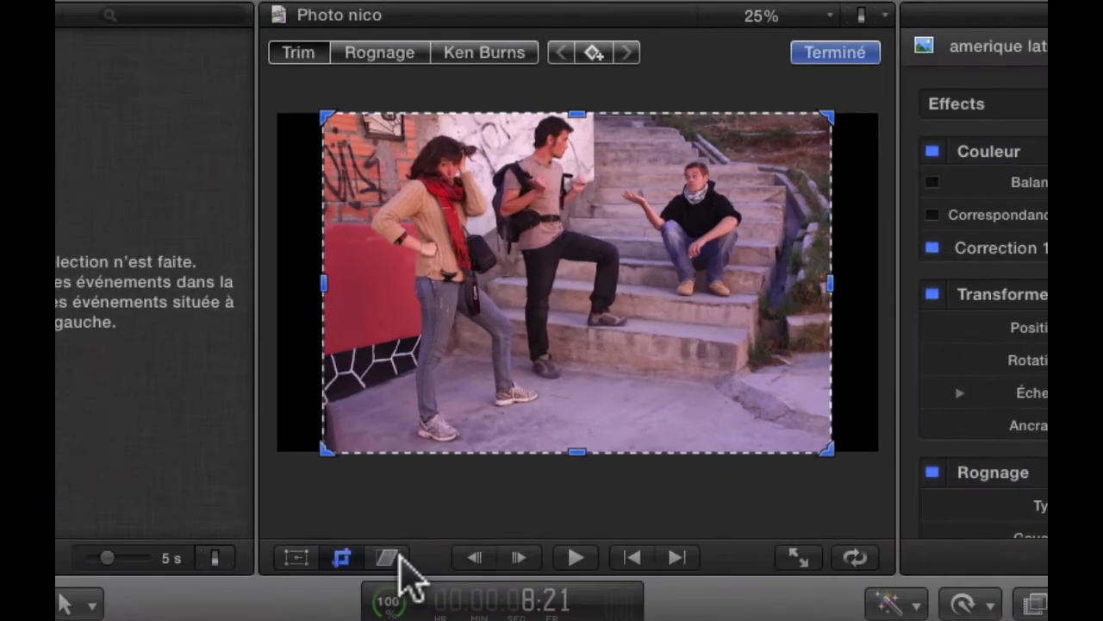
click(388, 559)
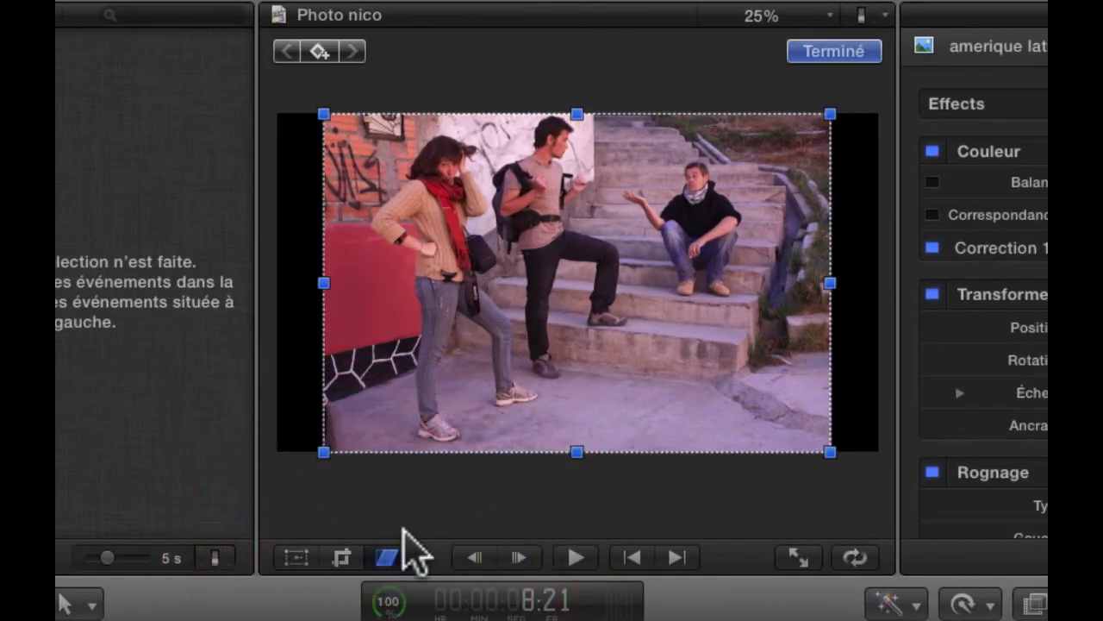
drag(525, 292, 474, 297)
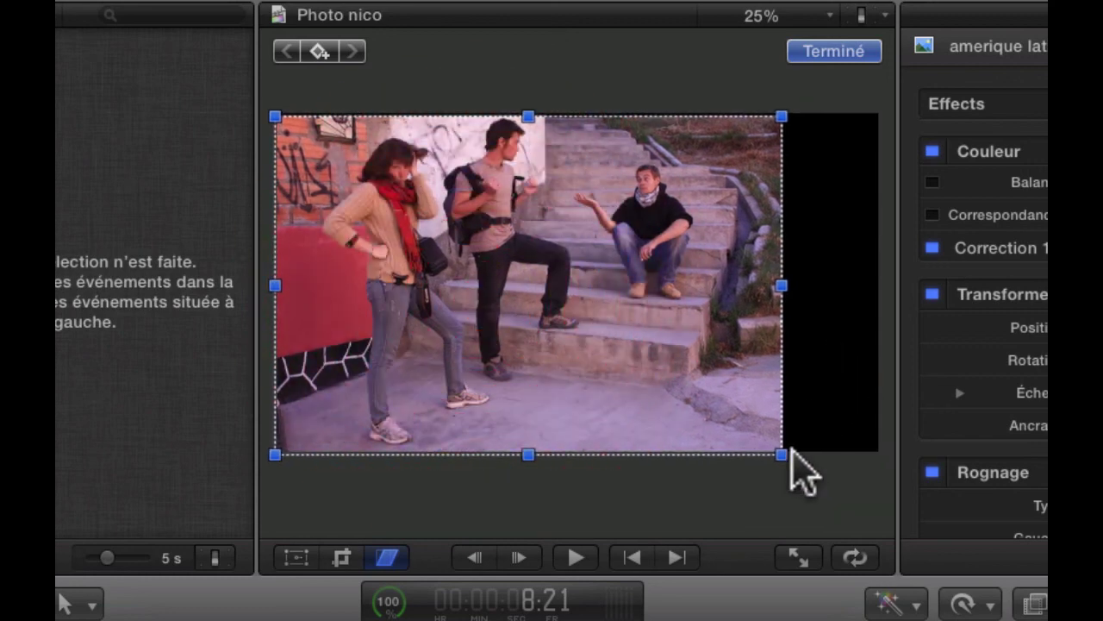
Distort the third photo by pulling both right corners inward so its right side recedes in perspective with a vertical edge
drag(781, 454, 660, 381)
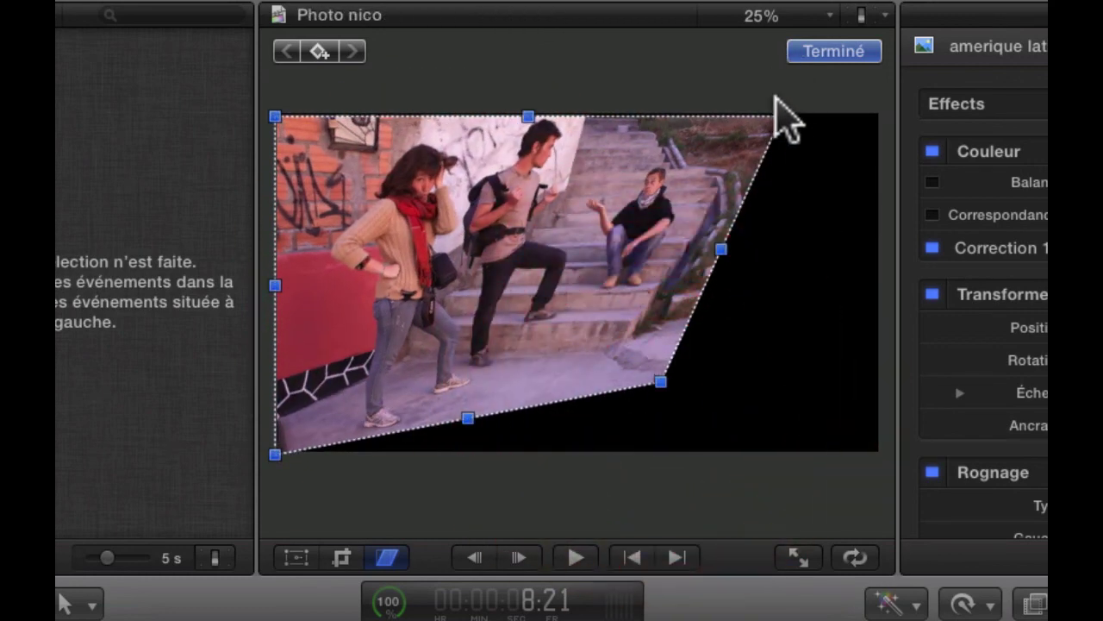
drag(781, 117, 637, 172)
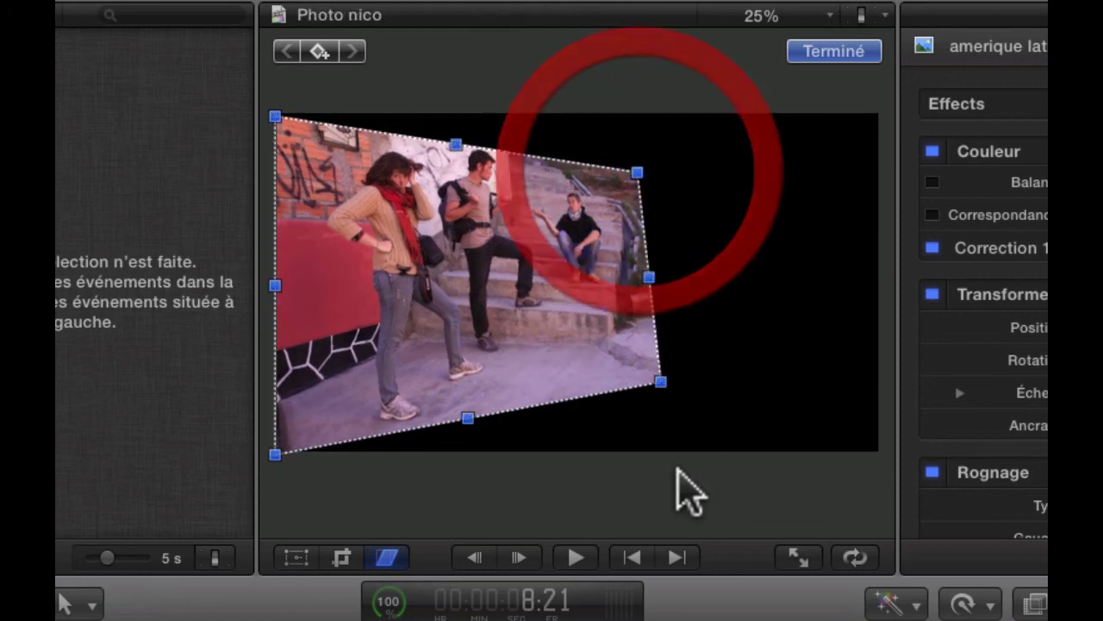
drag(660, 381, 636, 382)
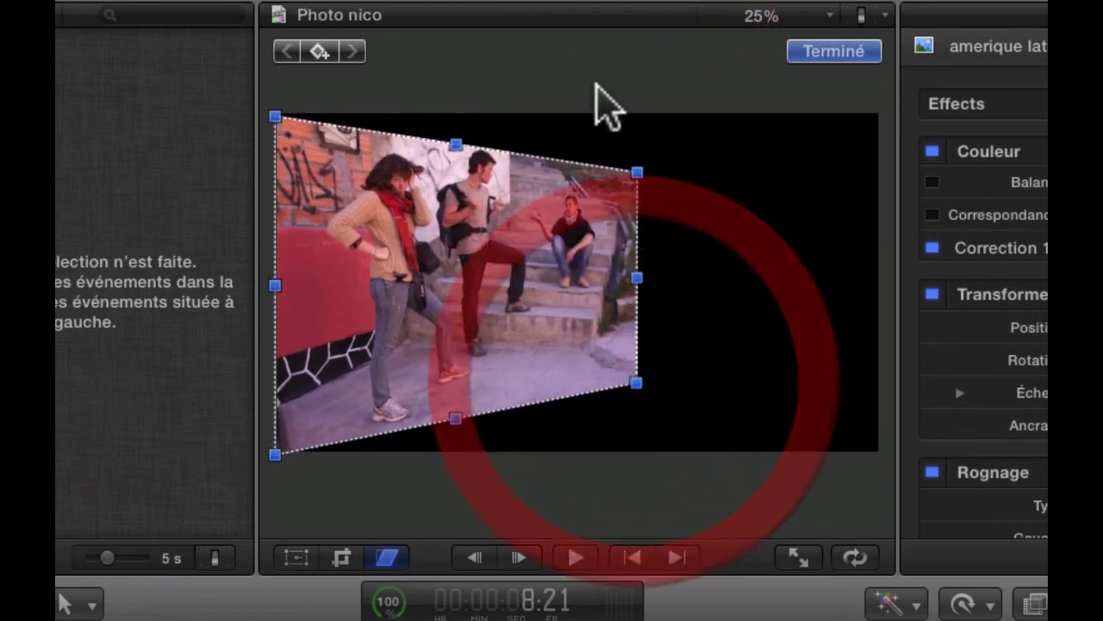
drag(637, 173, 601, 183)
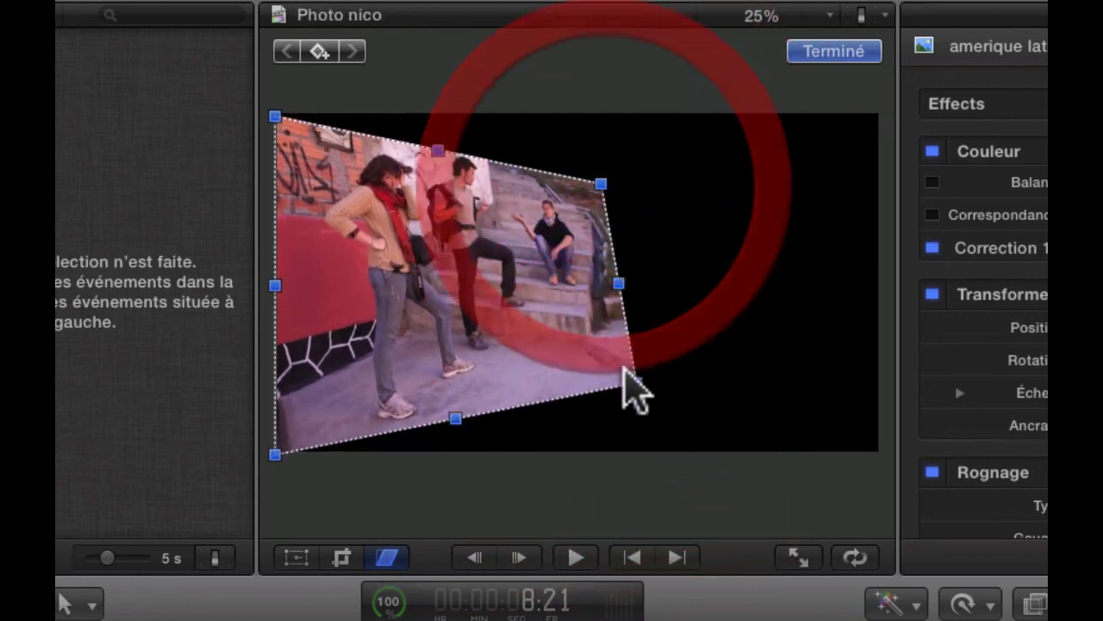
drag(637, 384, 594, 378)
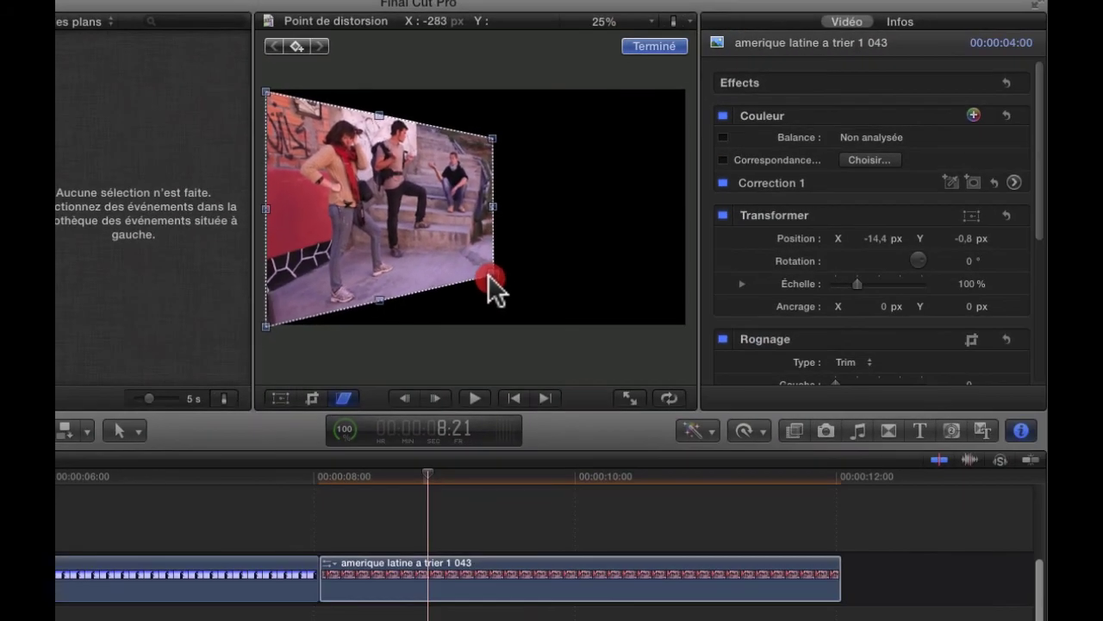
drag(488, 274, 488, 274)
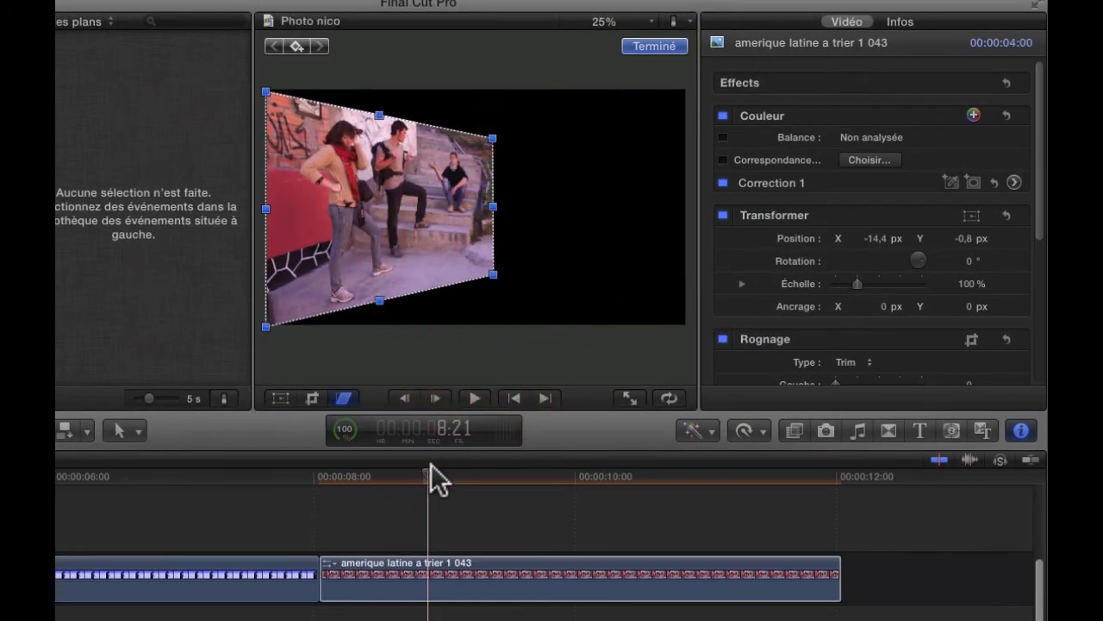
Place the playhead at the start of the third photo, at 8:01, and add a Distort keyframe
click(335, 521)
drag(335, 521, 319, 522)
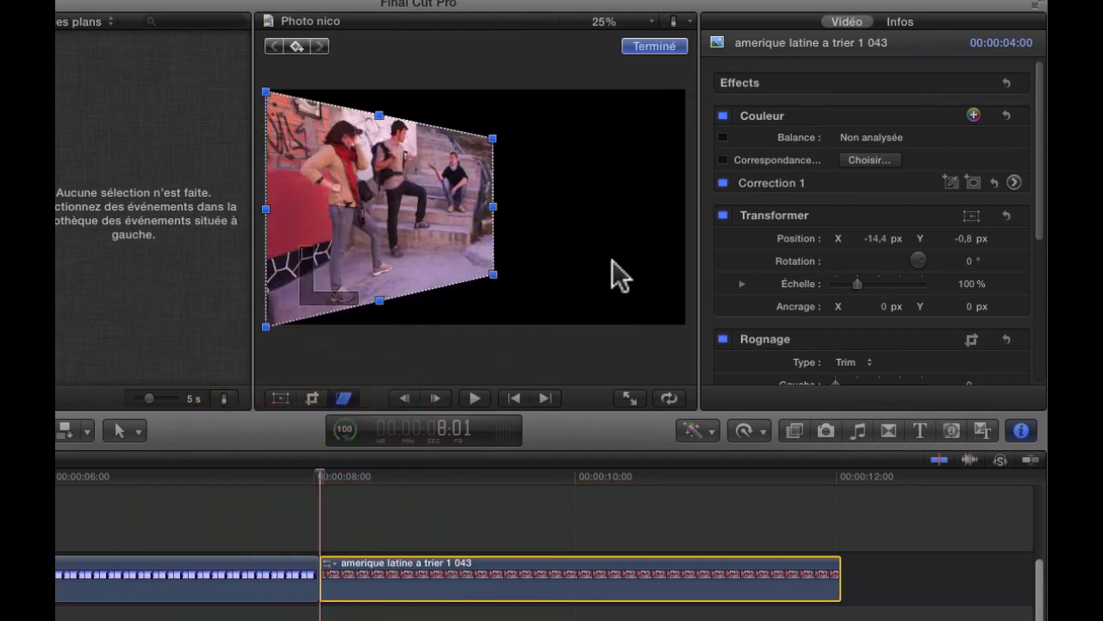
click(507, 399)
click(545, 398)
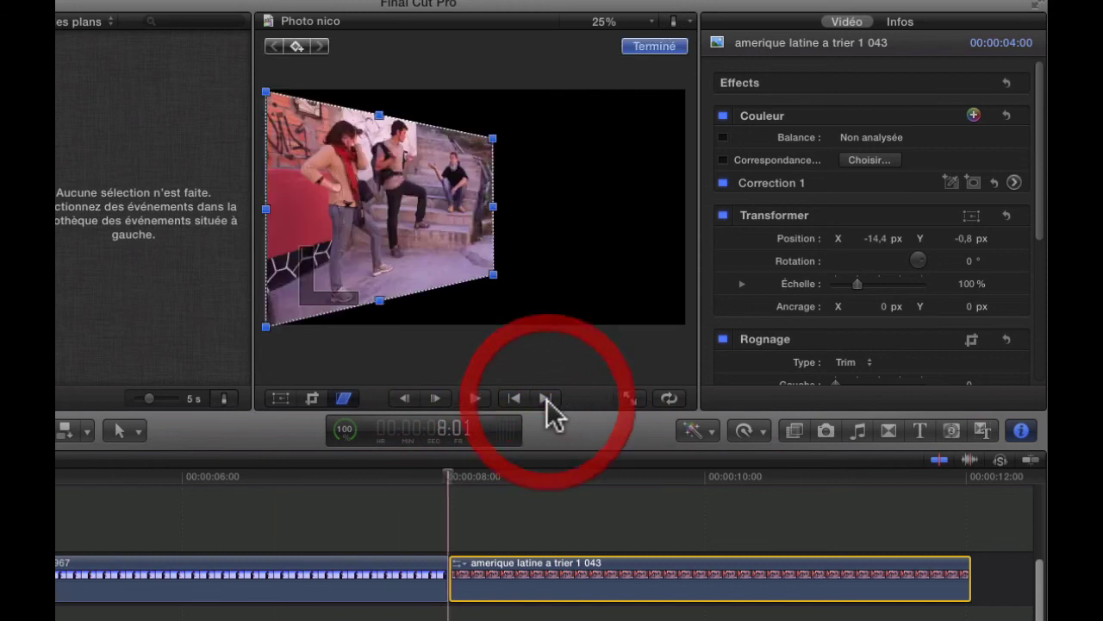
click(294, 46)
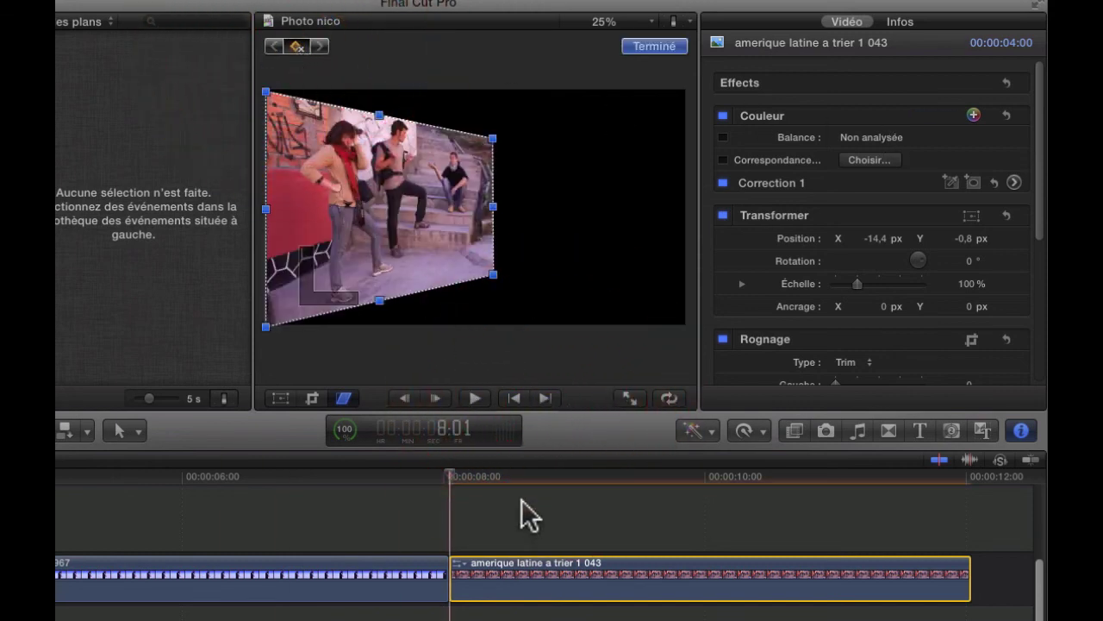
Add a second Distort keyframe at 8:10 and stretch the third photo's right corners out to the video frame's right corners
key(Right)
key(Right)
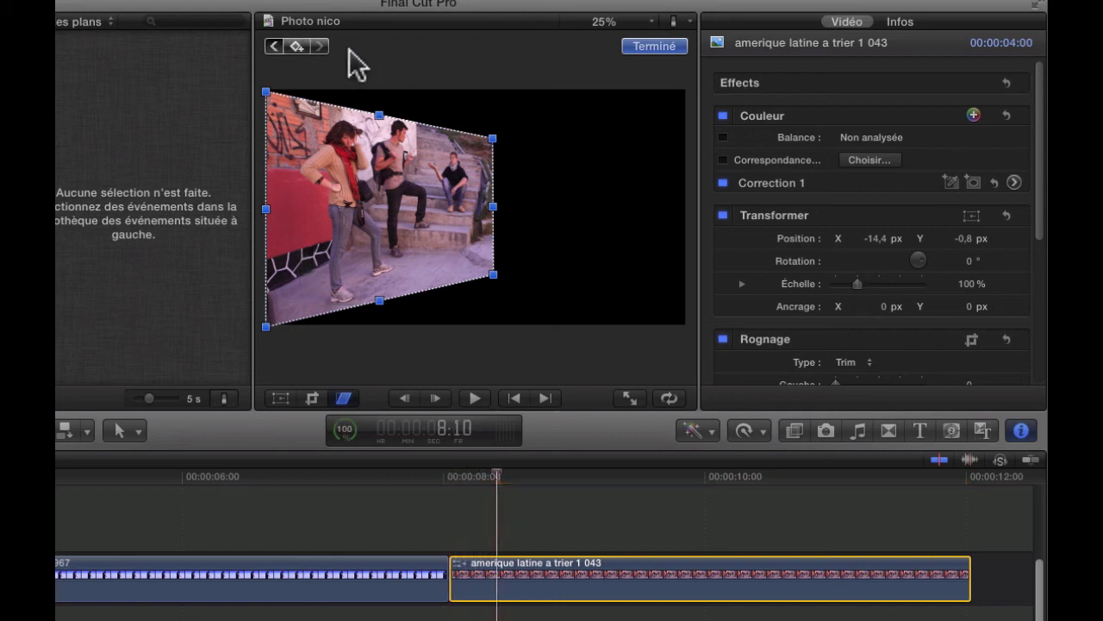
click(296, 46)
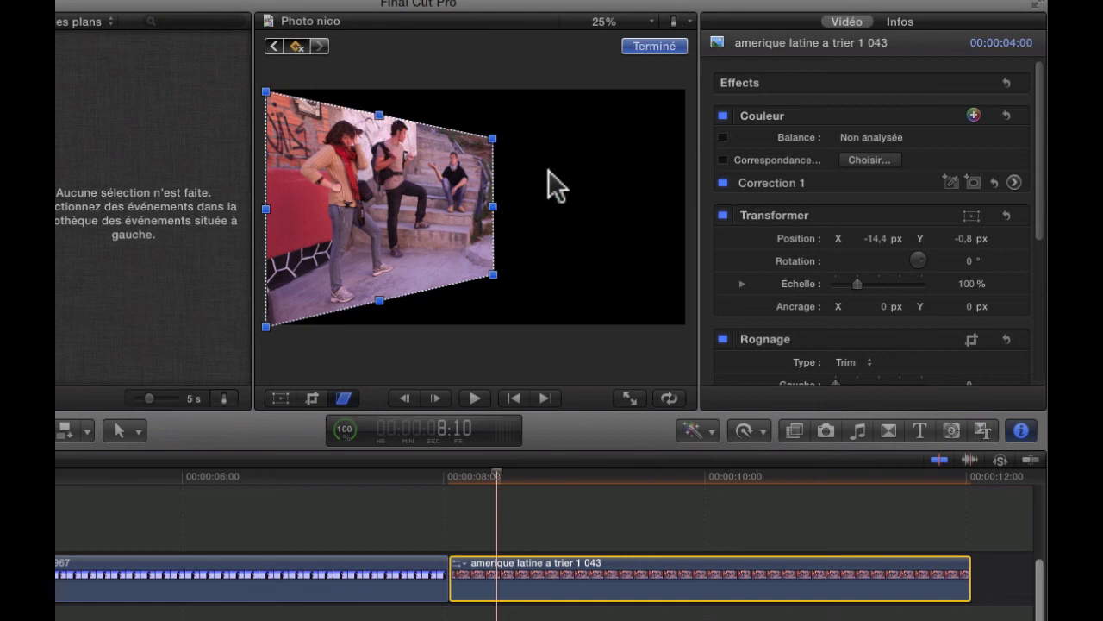
drag(496, 140, 683, 89)
drag(493, 275, 687, 326)
Play the third photo's distorted entrance from just before its start, and replay the whole slideshow from the beginning
click(414, 480)
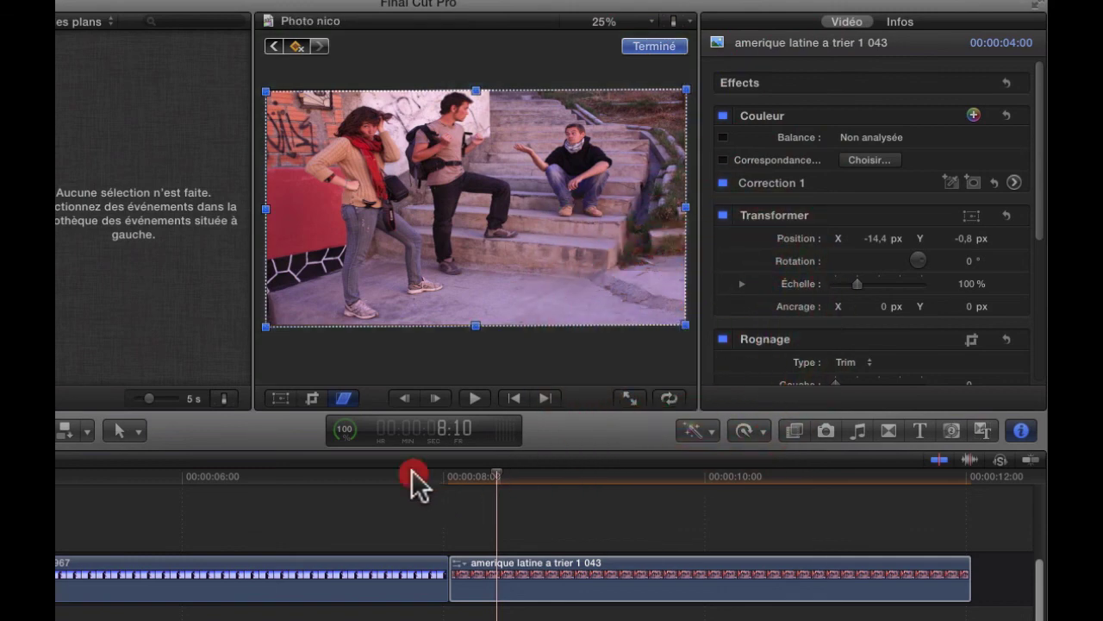
key(space)
click(406, 473)
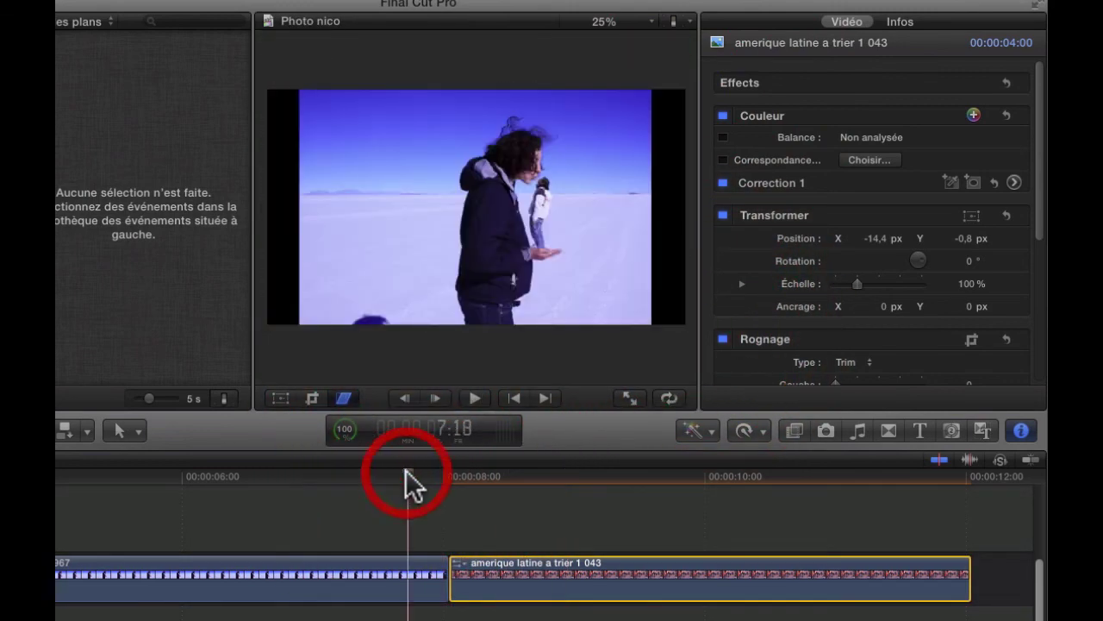
key(space)
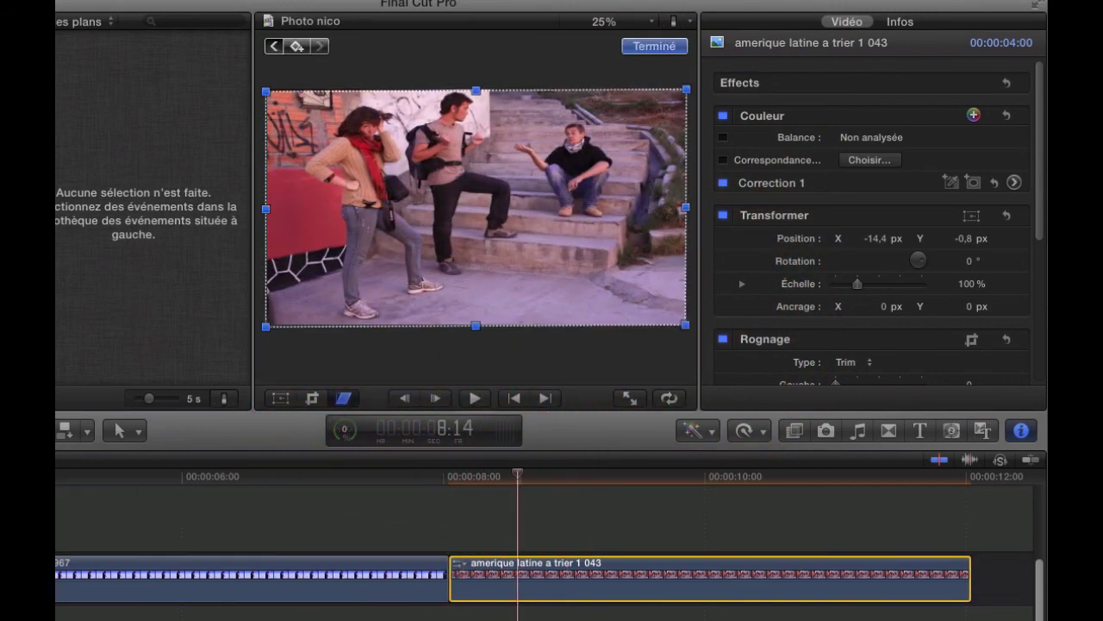
key(Home)
key(space)
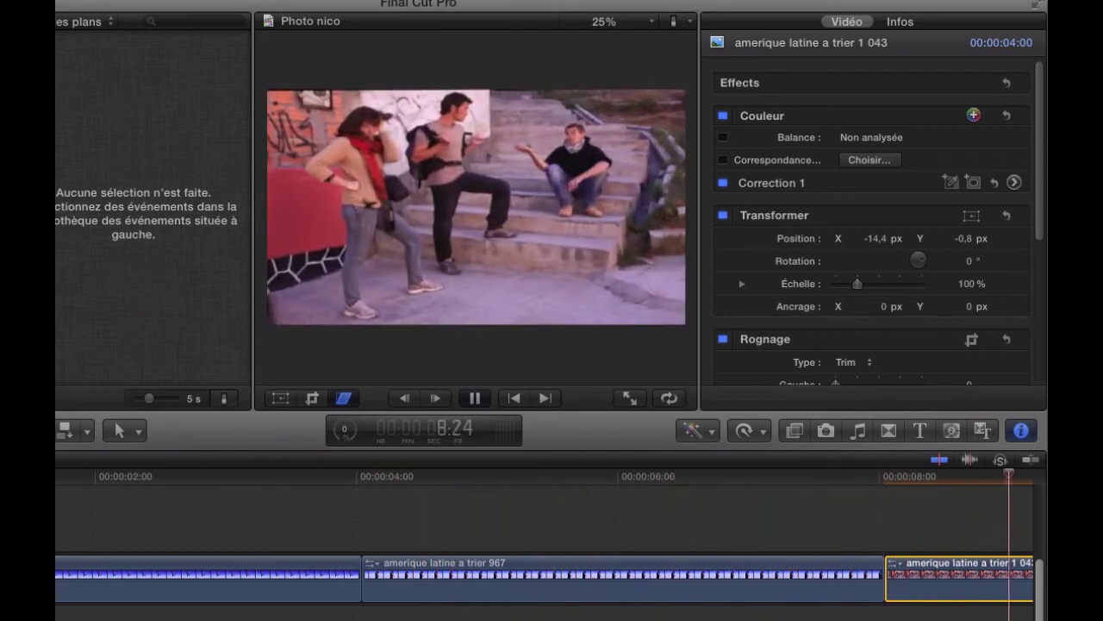
key(shift+t)
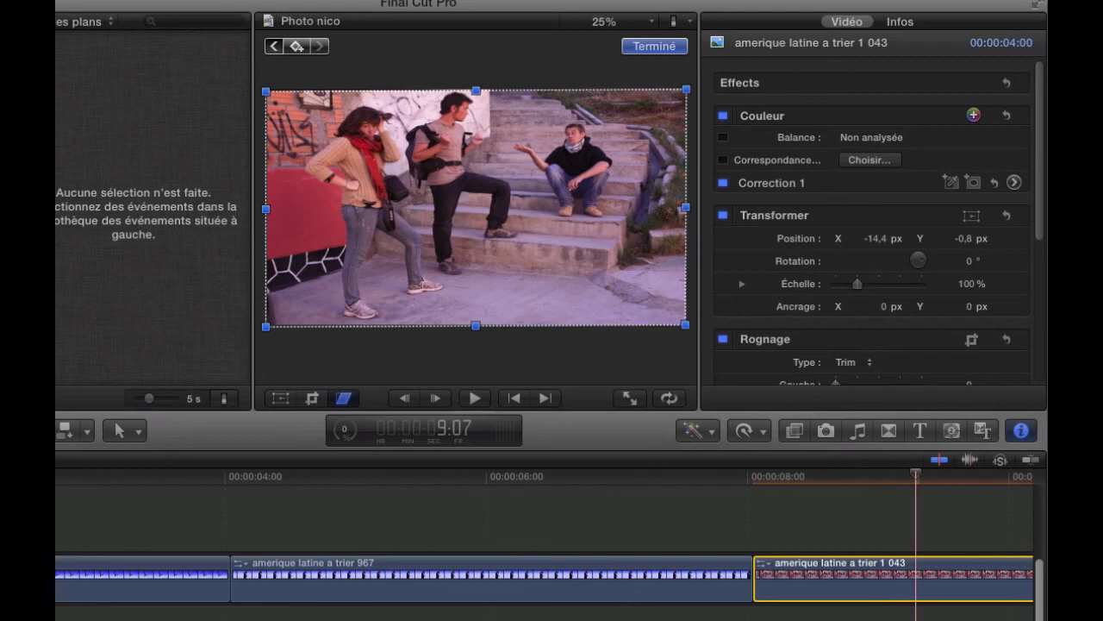